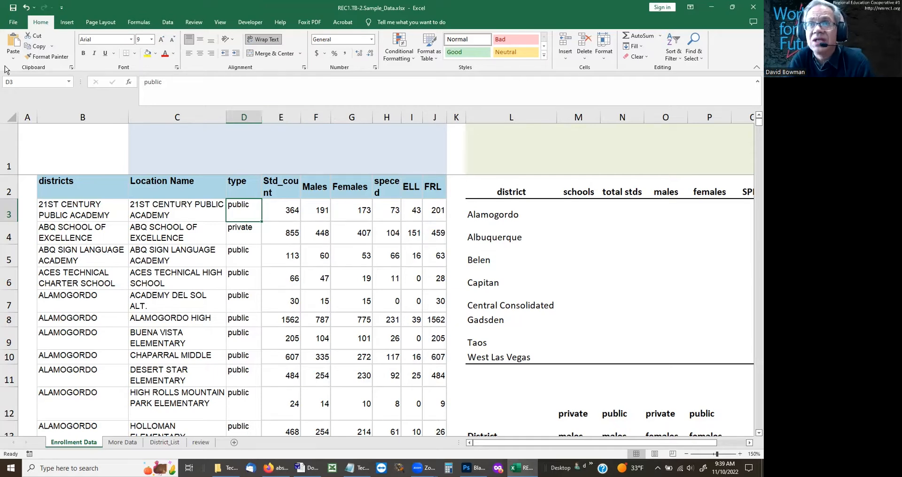
# Step: Go to the named range type and inspect the type column down to the last data rows
pyautogui.click(45, 82)
pyautogui.write('type')
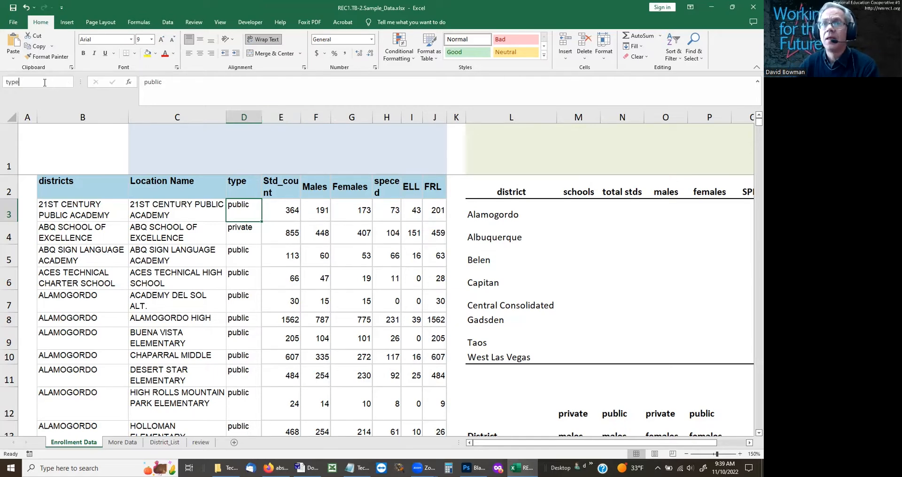
pyautogui.press('Return')
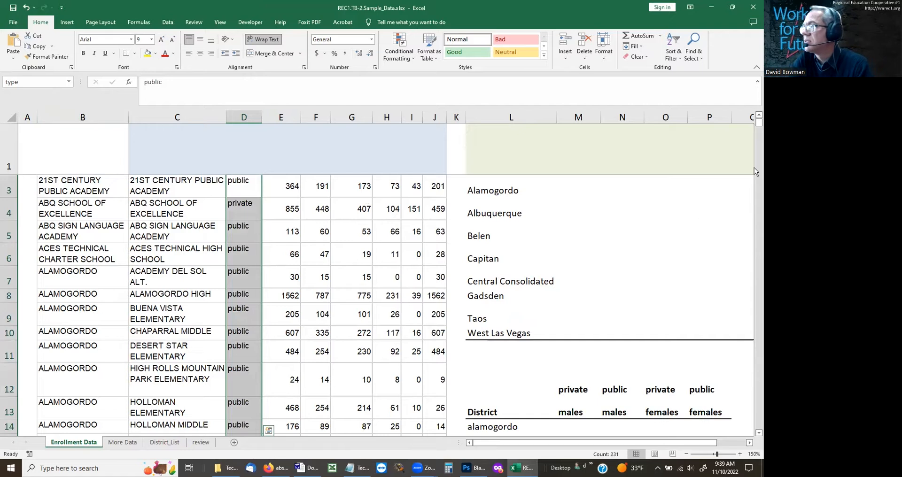
pyautogui.moveTo(754, 125); pyautogui.dragTo(755, 425)
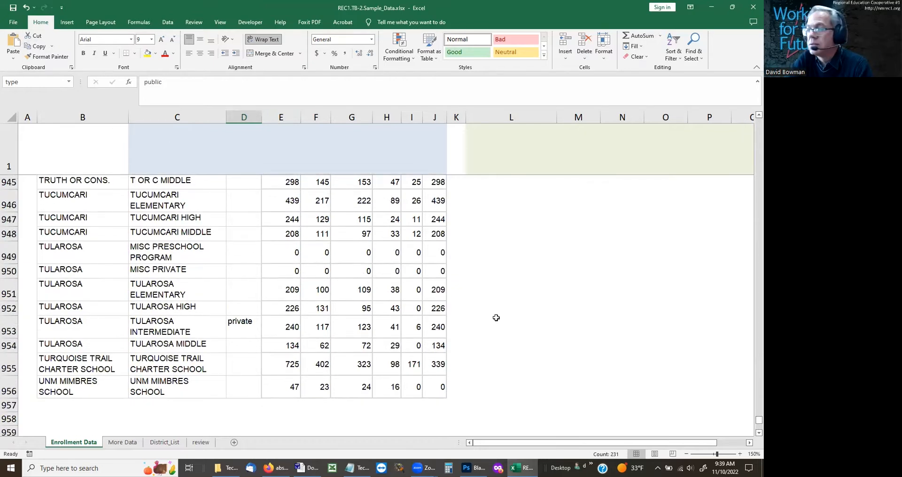
# Step: Go to the named range speced and check the speced column through to its last data row
pyautogui.click(27, 83)
pyautogui.write('speced')
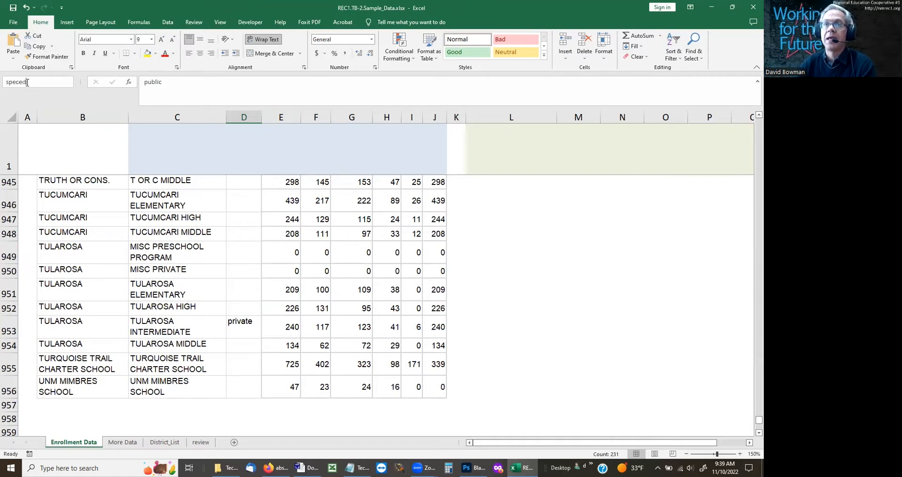
pyautogui.press('Return')
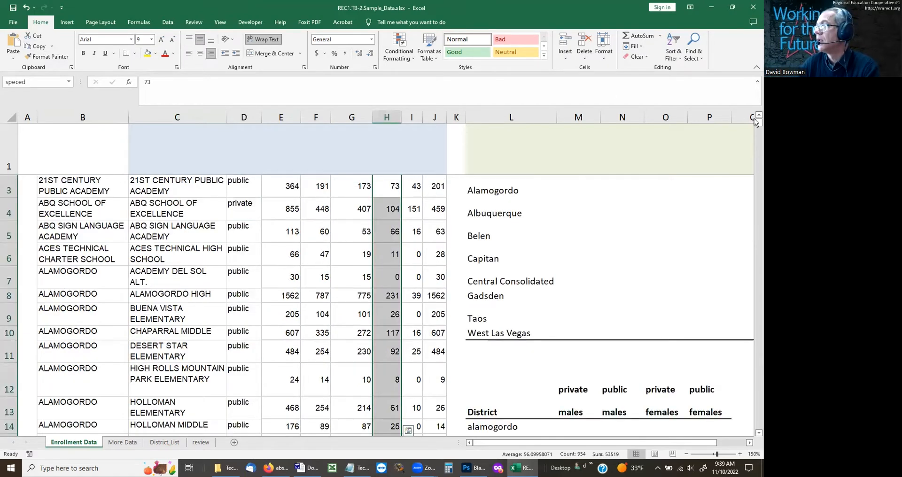
pyautogui.moveTo(755, 125); pyautogui.dragTo(755, 427)
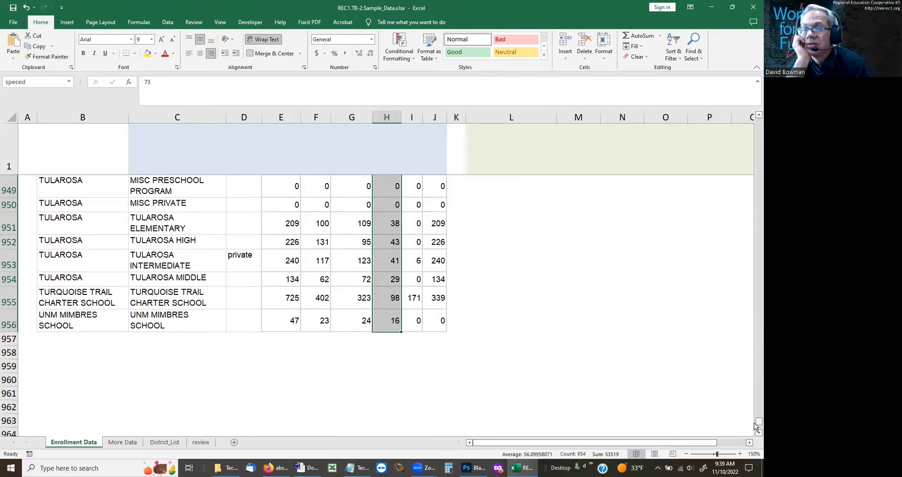
# Step: Highlight the empty block B957:J963 below the table, select B957, and return to the start of the sheet
pyautogui.moveTo(40, 337); pyautogui.dragTo(438, 416)
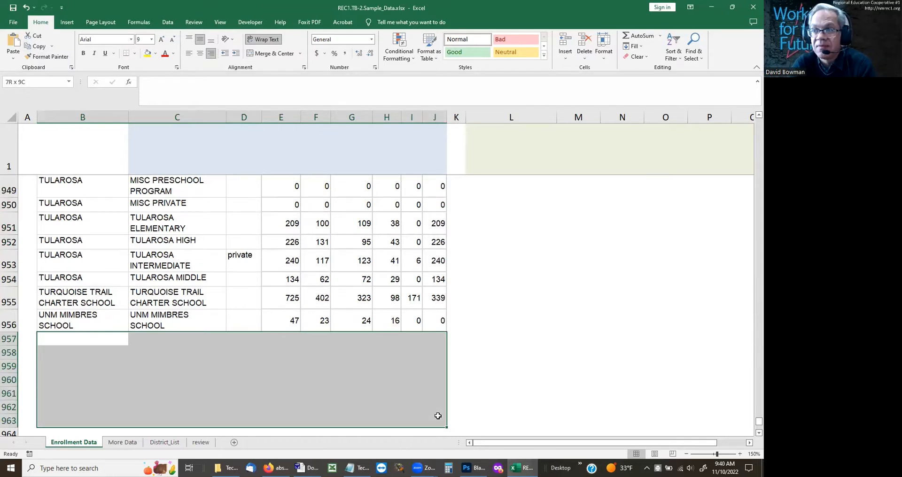
pyautogui.moveTo(438, 416); pyautogui.dragTo(438, 416)
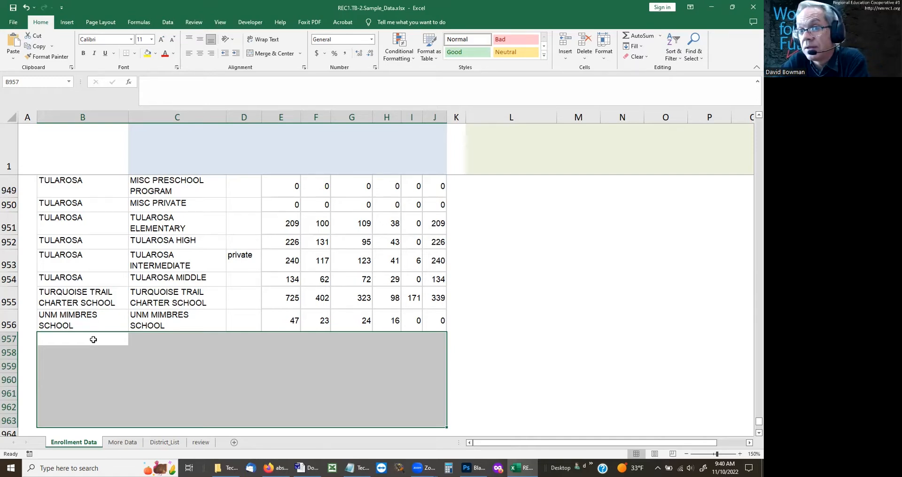
pyautogui.click(93, 339)
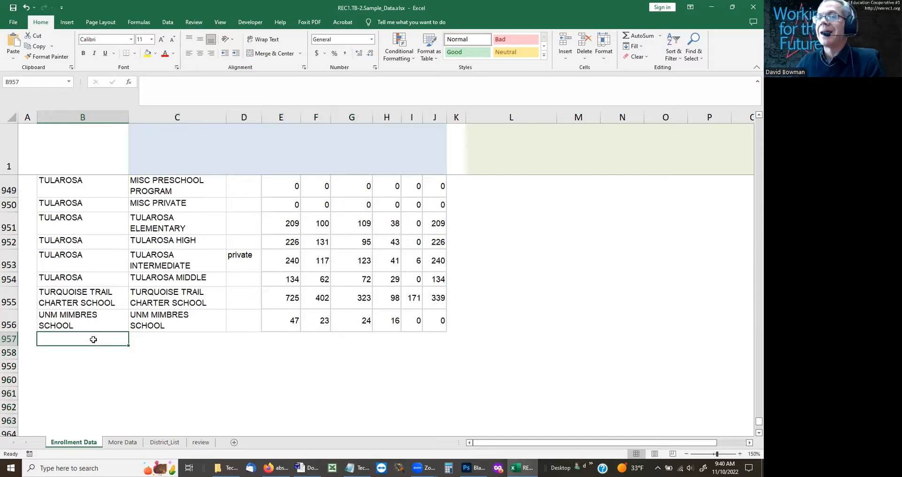
pyautogui.hotkey('ctrl', 'Home')
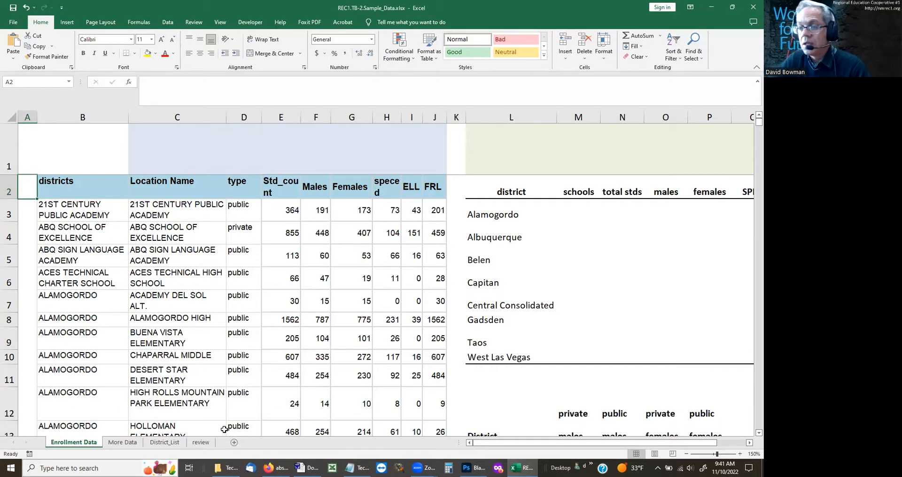
# Step: Open the review sheet, then switch to Photoshop's Blank-Writing.psd and erase the handwritten averageif and averageifs notes
pyautogui.click(195, 442)
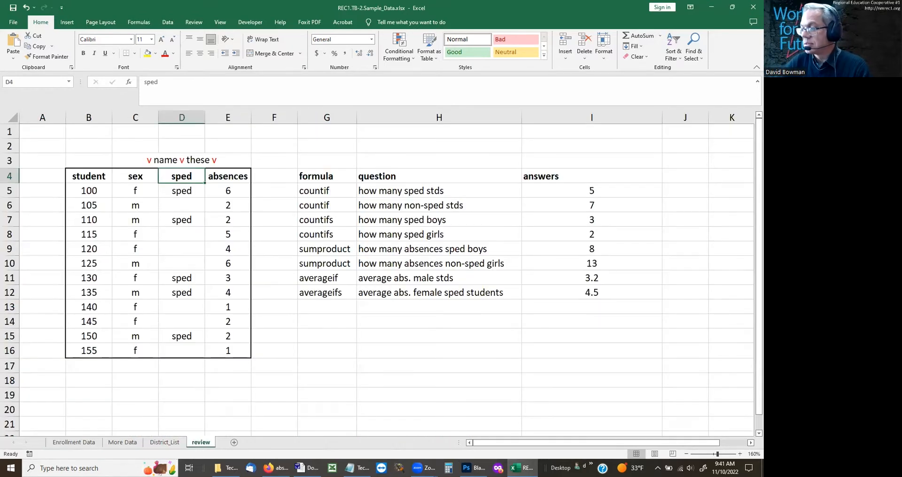
pyautogui.hotkey('alt', 'Tab')
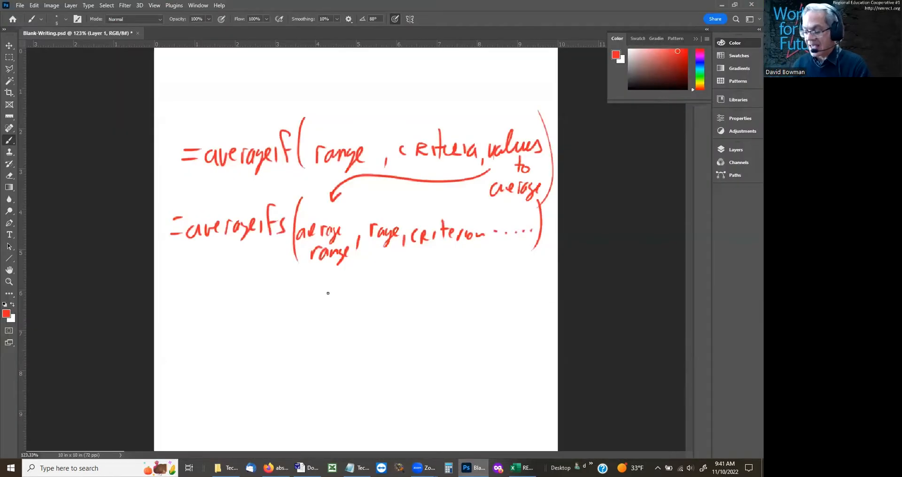
pyautogui.hotkey('ctrl', 'a')
pyautogui.press('Delete')
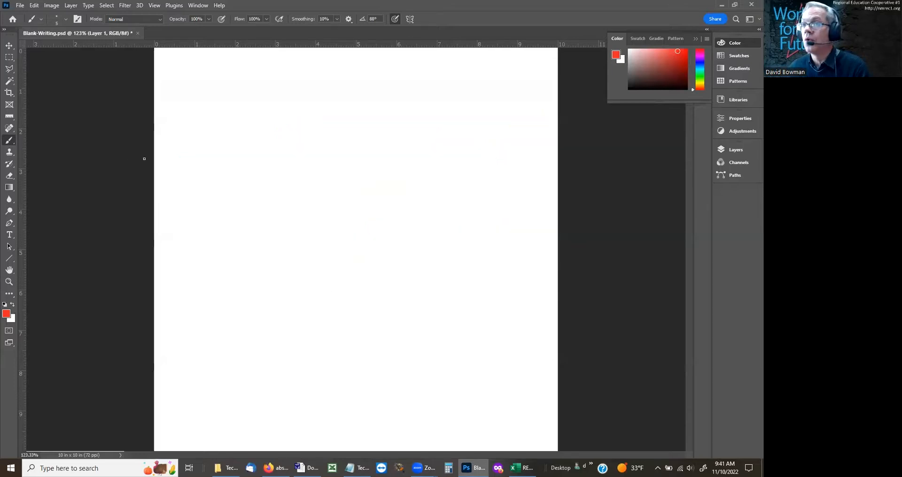
# Step: Handwrite =counta (range) in red with the brush, adding the word all with an arrow pointing to the final a
pyautogui.moveTo(186, 145); pyautogui.dragTo(271, 160)
pyautogui.moveTo(280, 122); pyautogui.dragTo(278, 157)
pyautogui.moveTo(270, 140)
pyautogui.mouseDown()
pyautogui.moveTo(306, 145)
pyautogui.moveTo(305, 178)
pyautogui.moveTo(281, 239)
pyautogui.moveTo(291, 222)
pyautogui.moveTo(305, 233)
pyautogui.mouseUp()
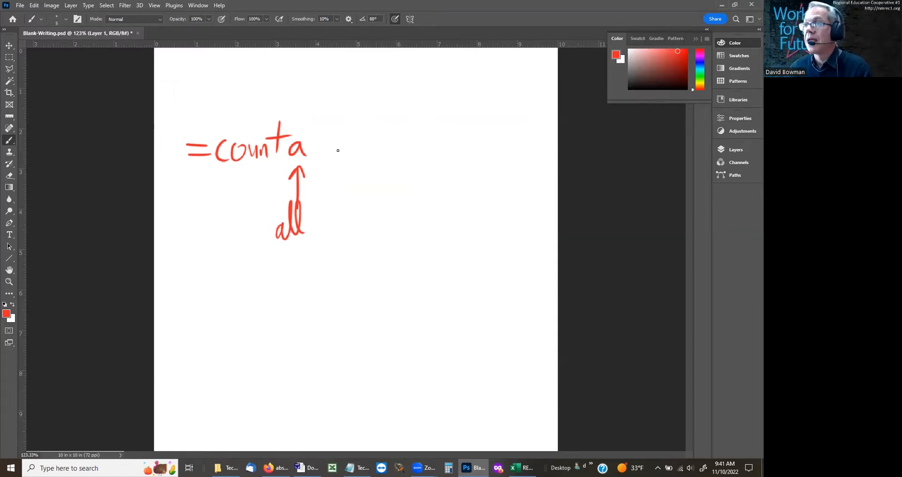
pyautogui.moveTo(336, 108)
pyautogui.mouseDown()
pyautogui.moveTo(341, 169)
pyautogui.moveTo(381, 151)
pyautogui.moveTo(412, 155)
pyautogui.mouseUp()
pyautogui.moveTo(408, 112); pyautogui.dragTo(419, 176)
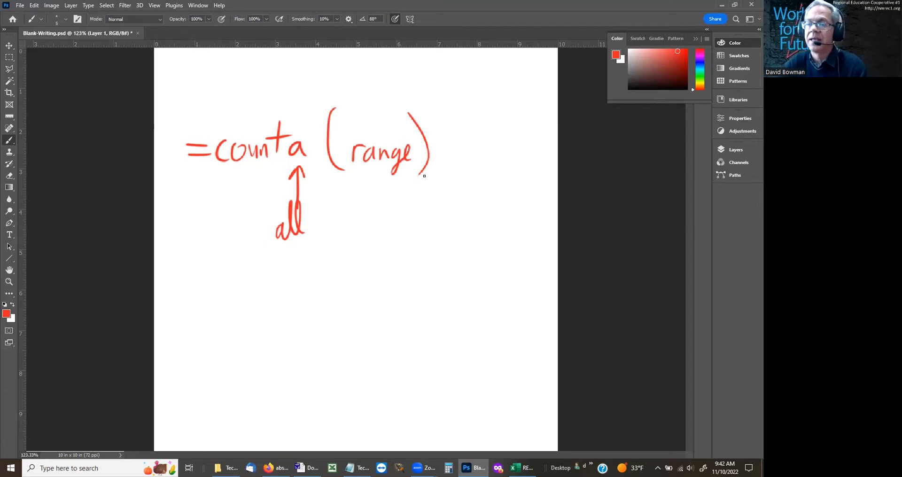
# Step: Switch to Excel's Enrollment Data sheet, select the named range districts, and check the rows it covers
pyautogui.moveTo(426, 468)
pyautogui.click(523, 468)
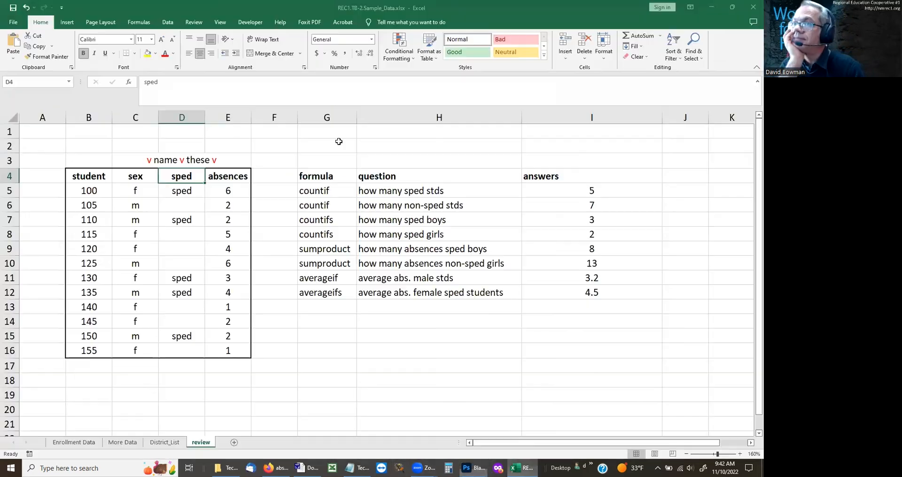
pyautogui.click(67, 446)
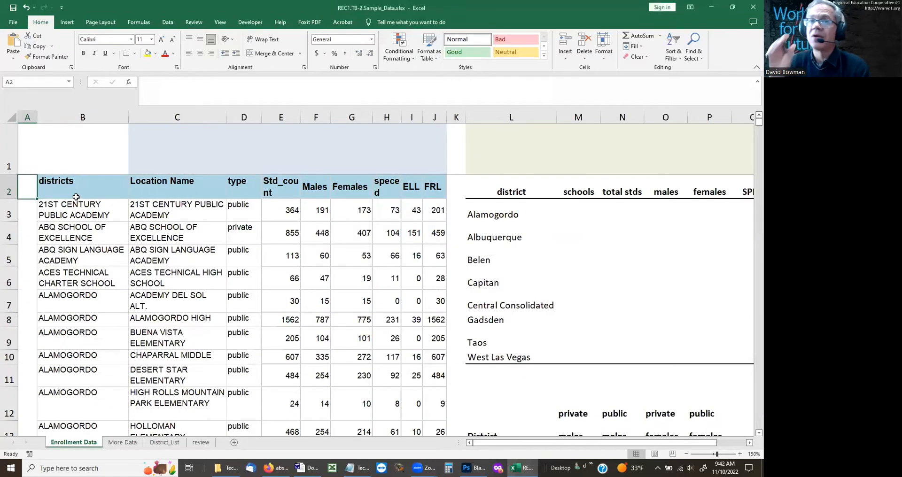
pyautogui.click(69, 82)
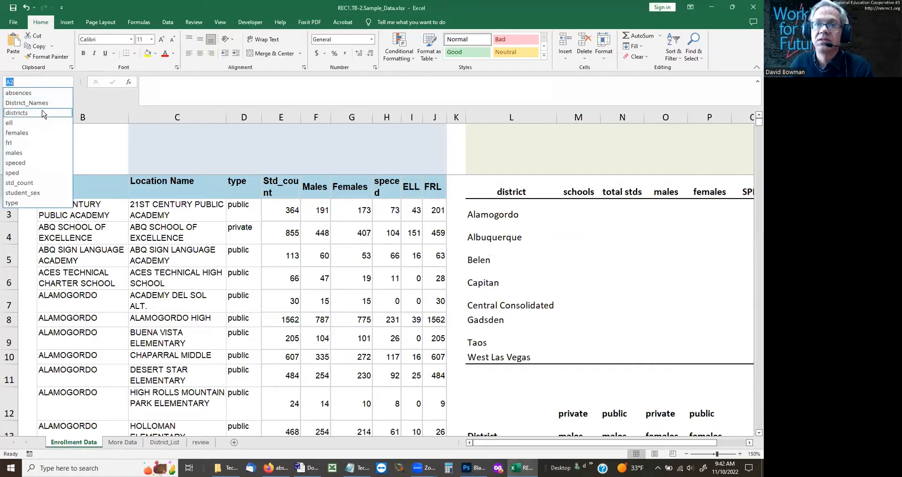
pyautogui.click(43, 113)
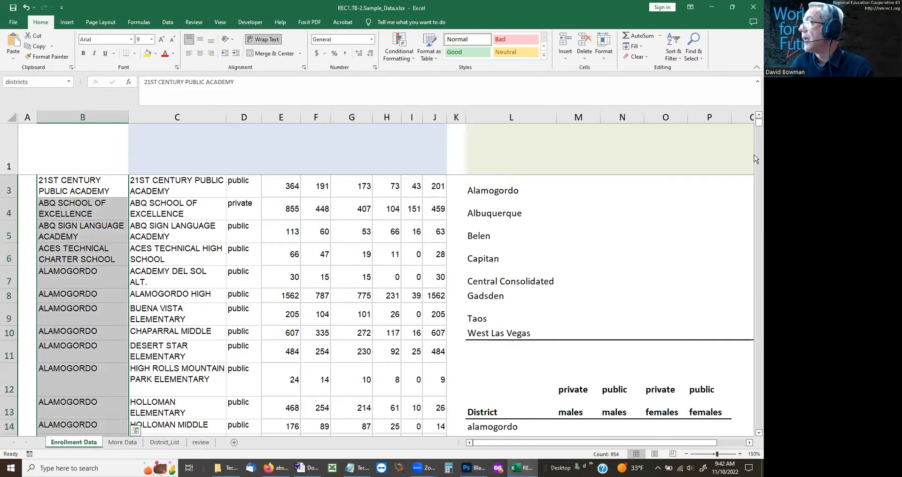
pyautogui.moveTo(758, 123); pyautogui.dragTo(755, 282)
pyautogui.moveTo(754, 151); pyautogui.dragTo(754, 75)
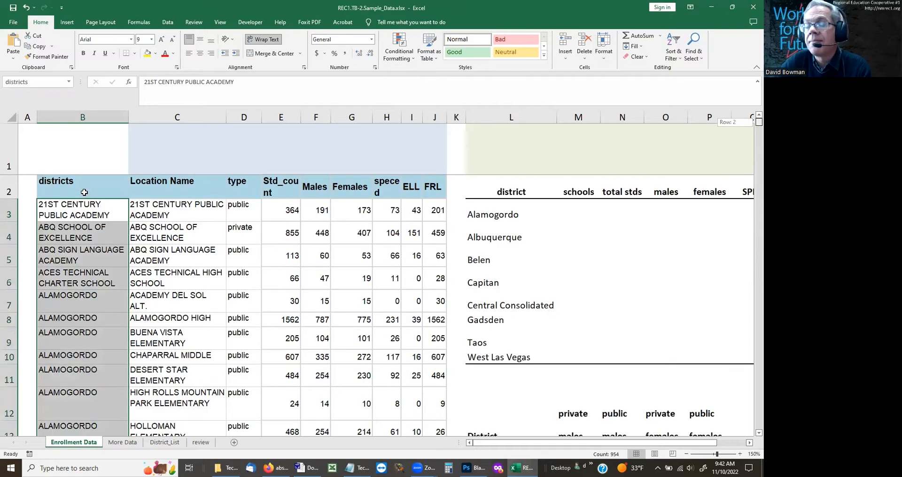
# Step: Examine column B from the districts header down to its last entry in row 956, and return to the start of the sheet
pyautogui.click(85, 192)
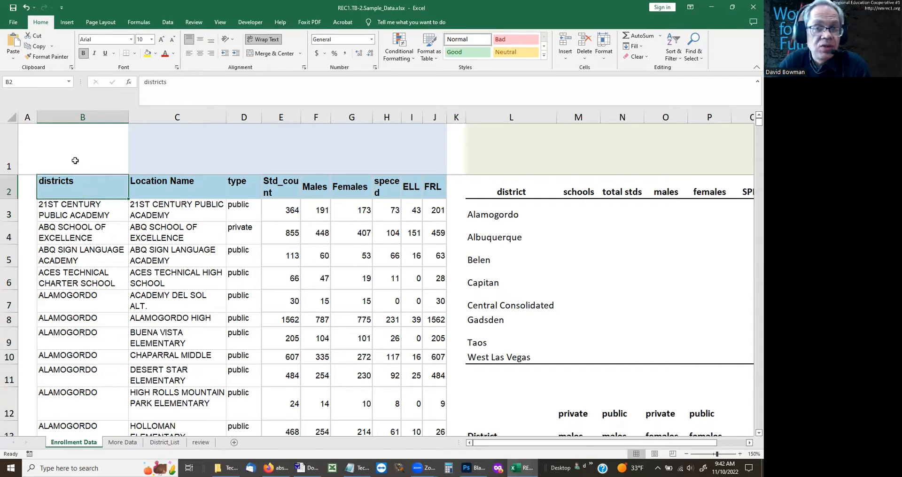
pyautogui.moveTo(81, 213); pyautogui.dragTo(70, 408)
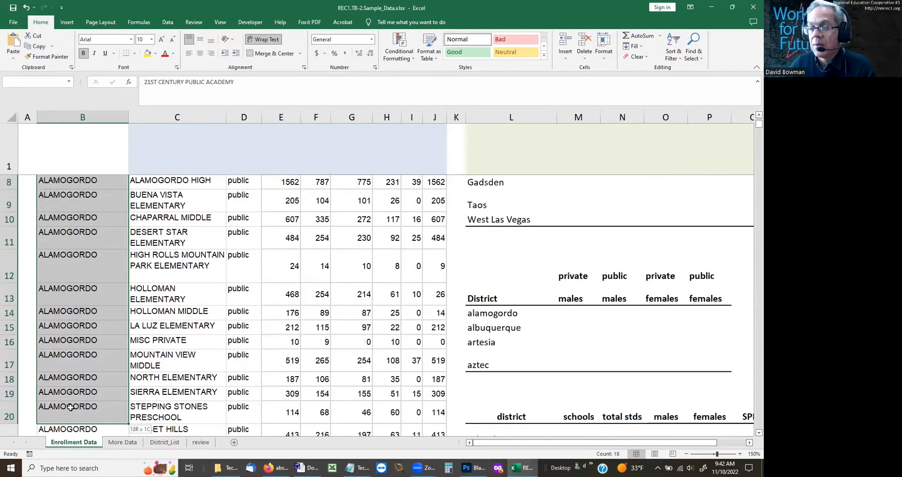
pyautogui.click(71, 408)
pyautogui.hotkey('ctrl', 'Down')
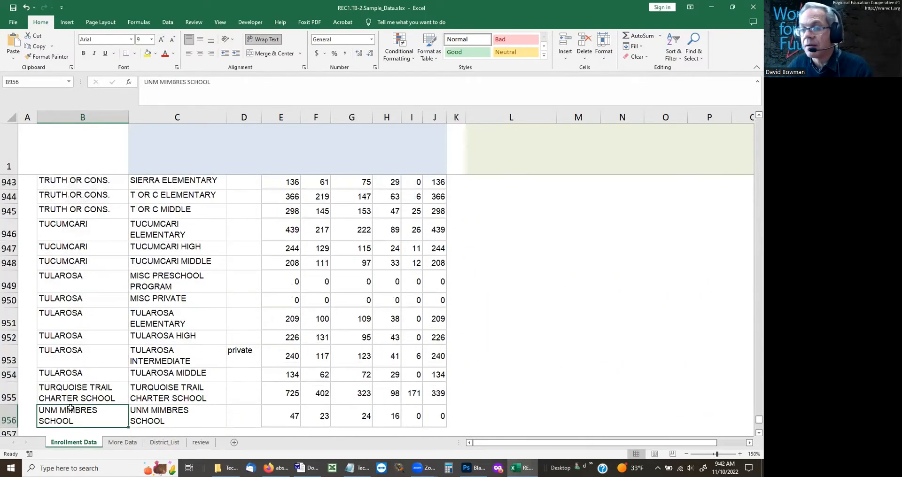
pyautogui.scroll(-1, 70, 407)
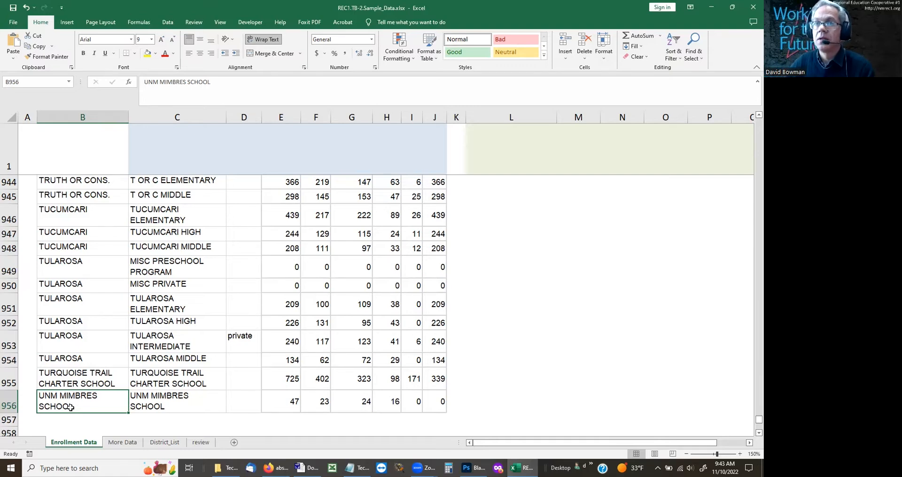
pyautogui.hotkey('ctrl', 'Home')
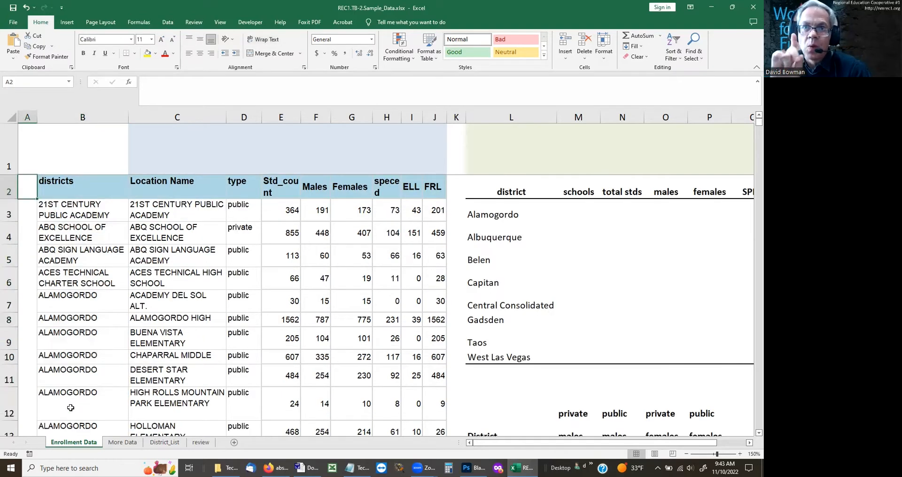
# Step: Select the districts header cell, select all of column B, and reduce the selection to cell B1
pyautogui.click(62, 184)
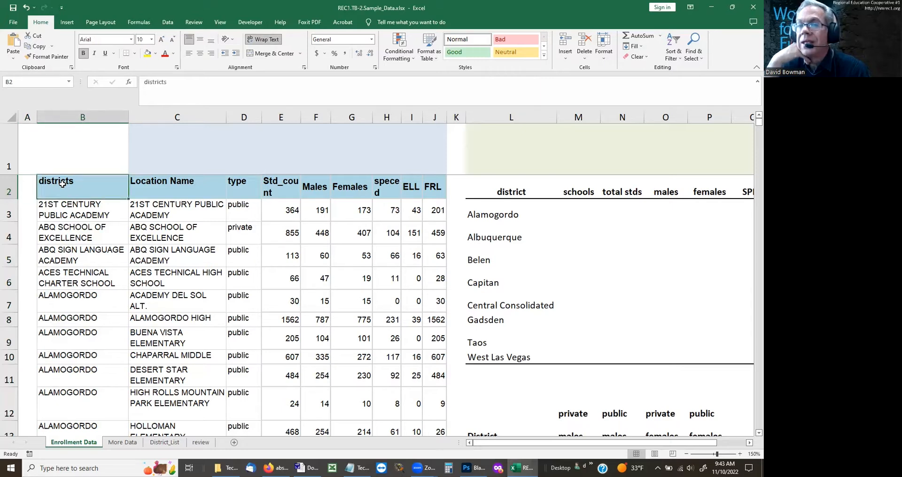
pyautogui.click(78, 113)
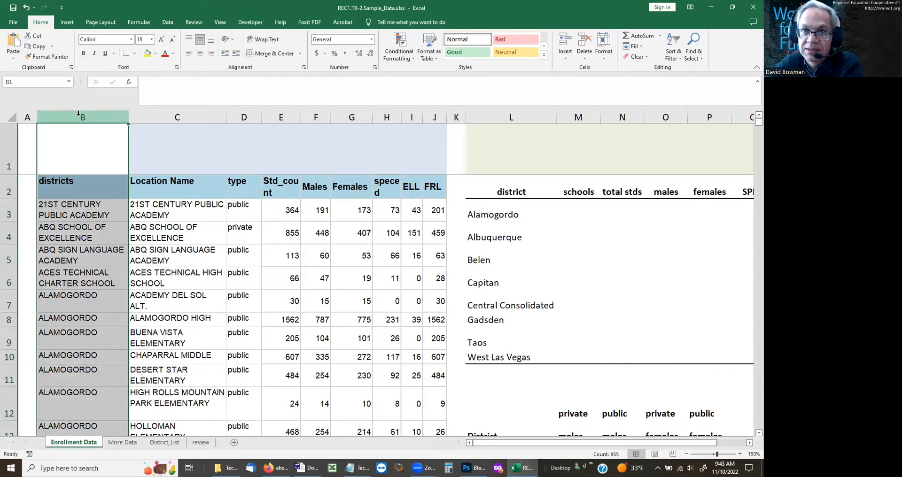
pyautogui.press('Up')
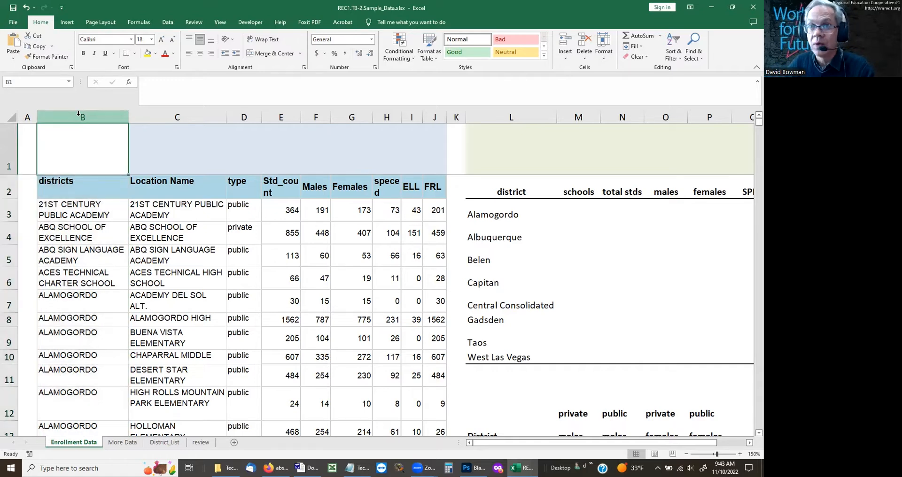
# Step: Switch to Photoshop and handwrite (B:B) below the counta formula, undoing and redrawing the second B
pyautogui.click(473, 469)
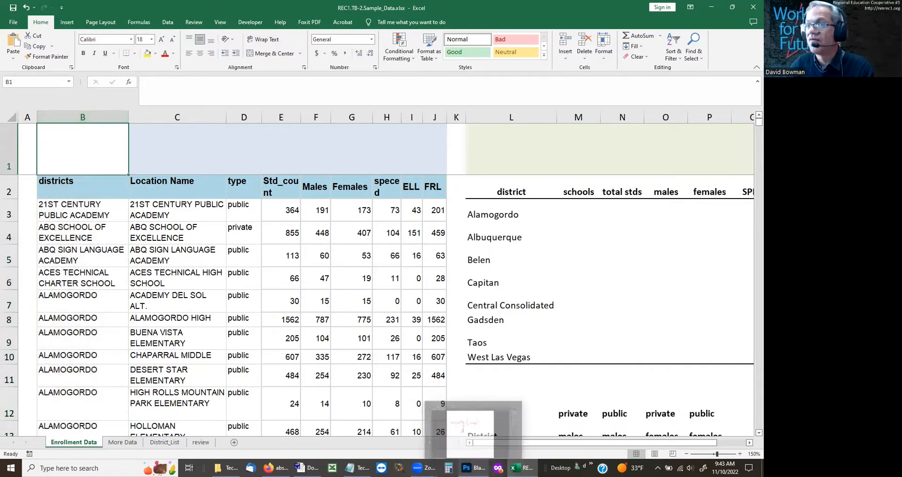
pyautogui.click(473, 469)
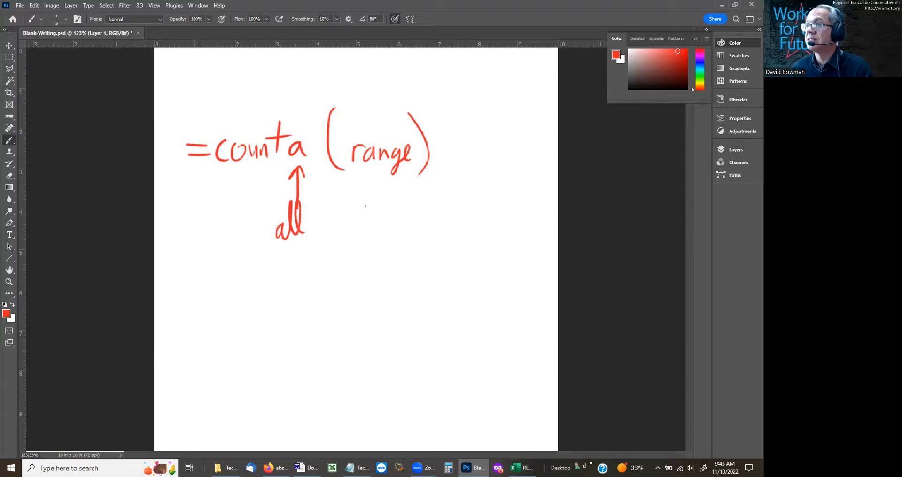
pyautogui.moveTo(354, 194); pyautogui.dragTo(350, 240)
pyautogui.moveTo(466, 188); pyautogui.dragTo(464, 247)
pyautogui.moveTo(368, 212); pyautogui.dragTo(369, 234)
pyautogui.moveTo(366, 209)
pyautogui.mouseDown()
pyautogui.moveTo(382, 215)
pyautogui.moveTo(367, 234)
pyautogui.mouseUp()
pyautogui.click(395, 214)
pyautogui.click(400, 229)
pyautogui.moveTo(418, 208); pyautogui.dragTo(418, 233)
pyautogui.moveTo(413, 202); pyautogui.dragTo(416, 235)
pyautogui.hotkey('ctrl', 'z')
pyautogui.hotkey('ctrl', 'z')
pyautogui.hotkey('ctrl', 'z')
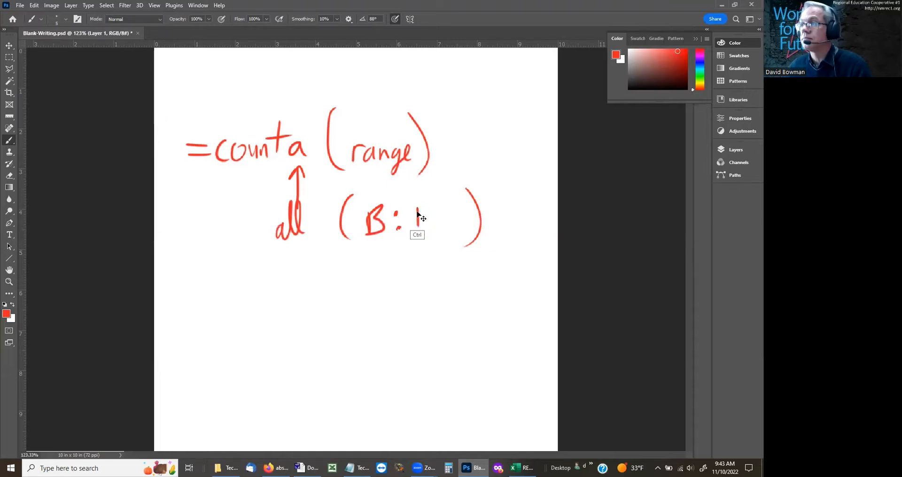
pyautogui.moveTo(420, 206); pyautogui.dragTo(419, 235)
pyautogui.moveTo(416, 203); pyautogui.dragTo(418, 235)
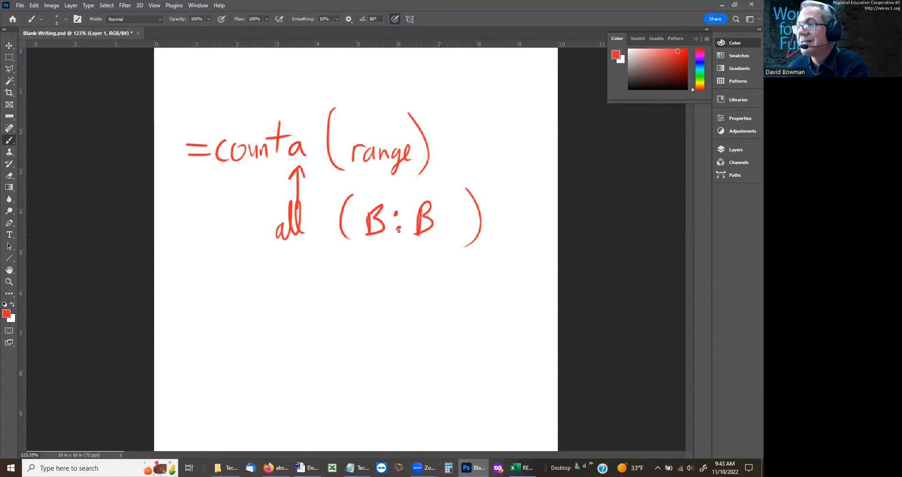
# Step: Handwrite -1 after the (B:B) note and switch back to the Excel workbook
pyautogui.moveTo(495, 220); pyautogui.dragTo(509, 221)
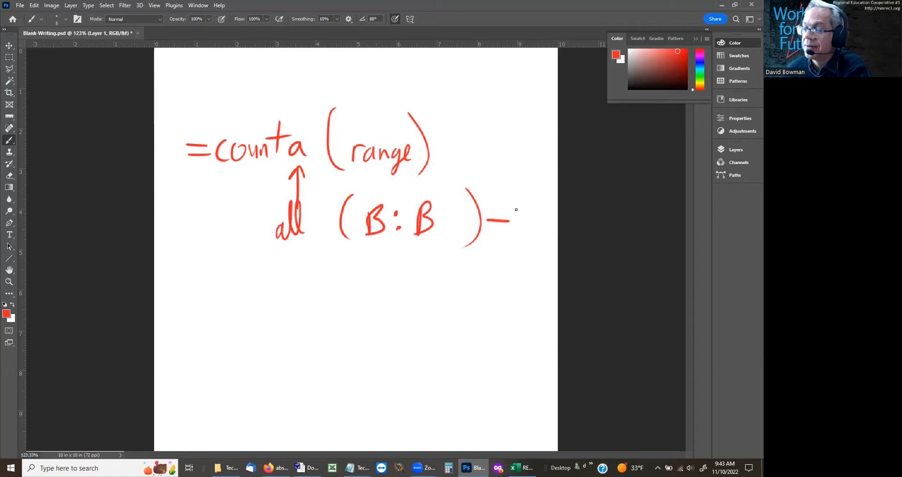
pyautogui.moveTo(517, 197); pyautogui.dragTo(518, 242)
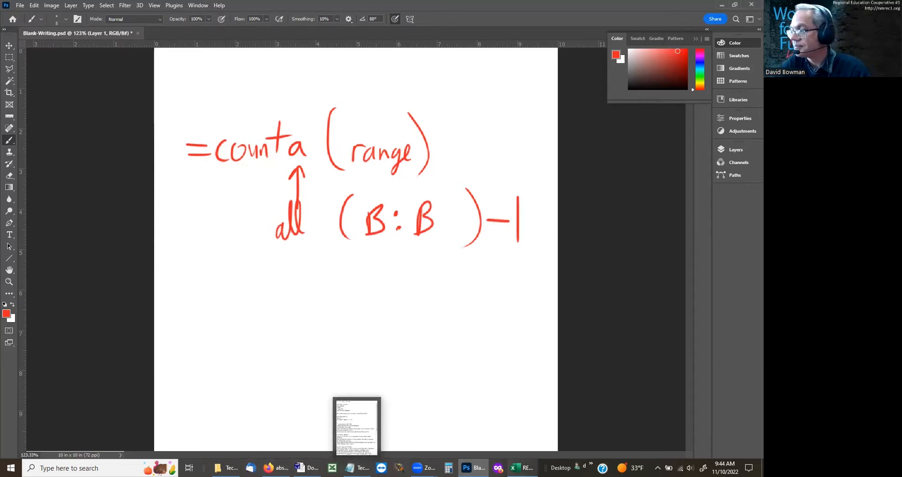
pyautogui.click(522, 468)
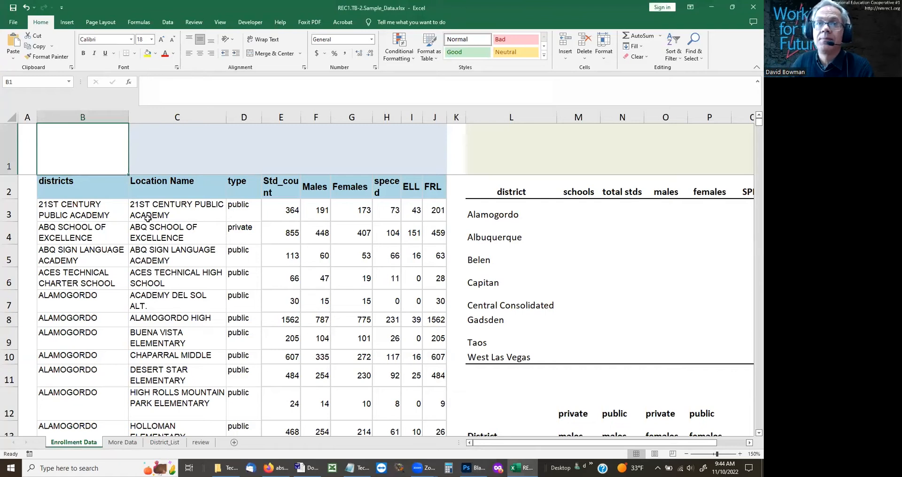
# Step: Enter =COUNTA(B:B) in cell A1 and widen column A to fit the result
pyautogui.click(33, 143)
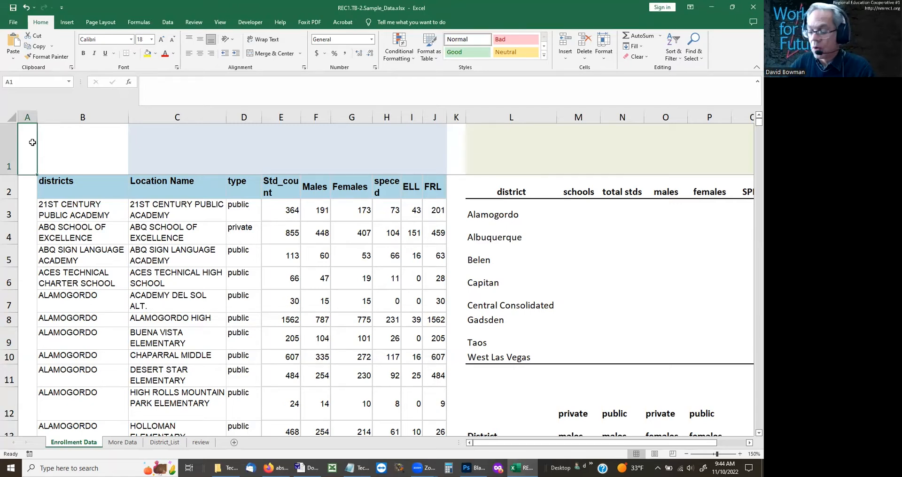
pyautogui.write('=')
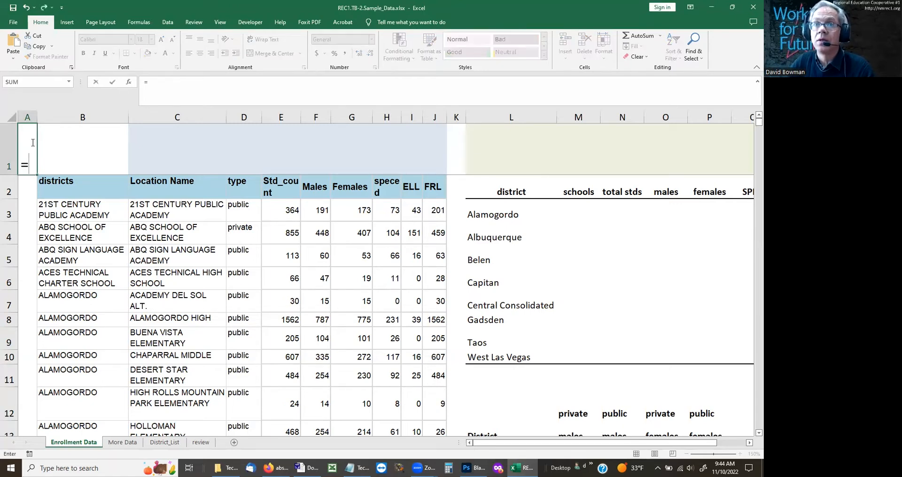
pyautogui.write('counta(b')
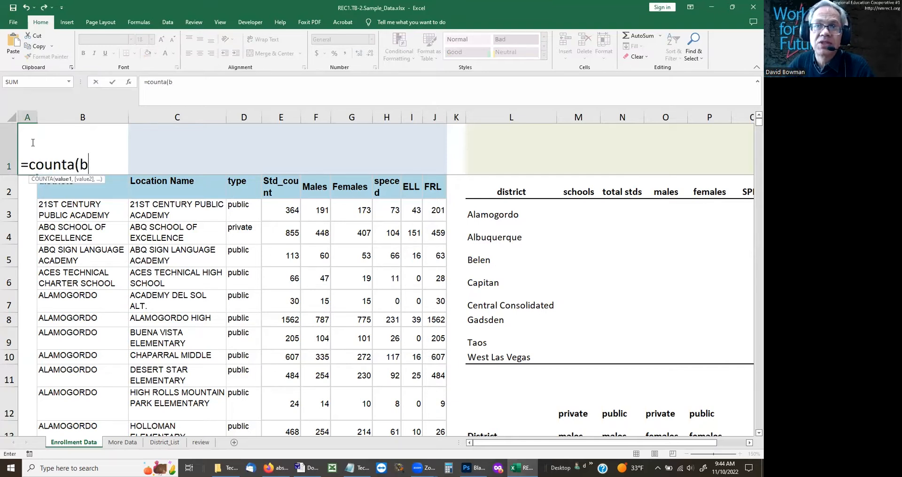
pyautogui.write(':b')
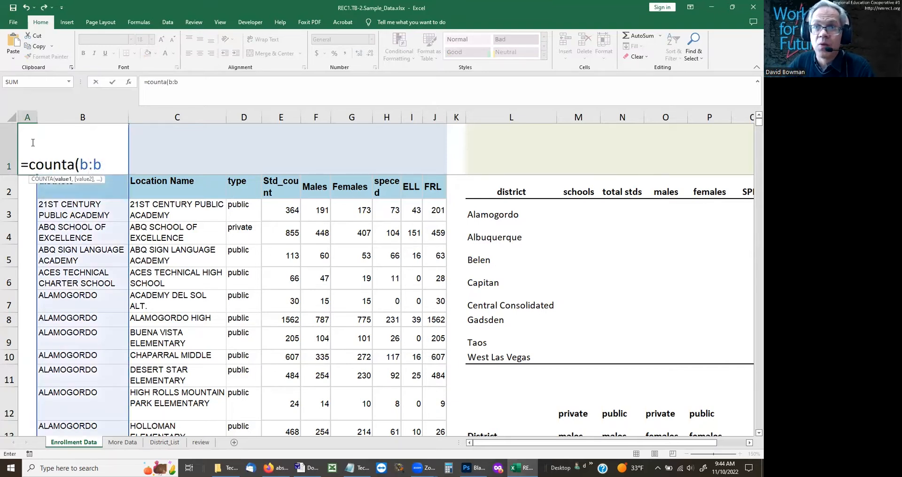
pyautogui.write(')')
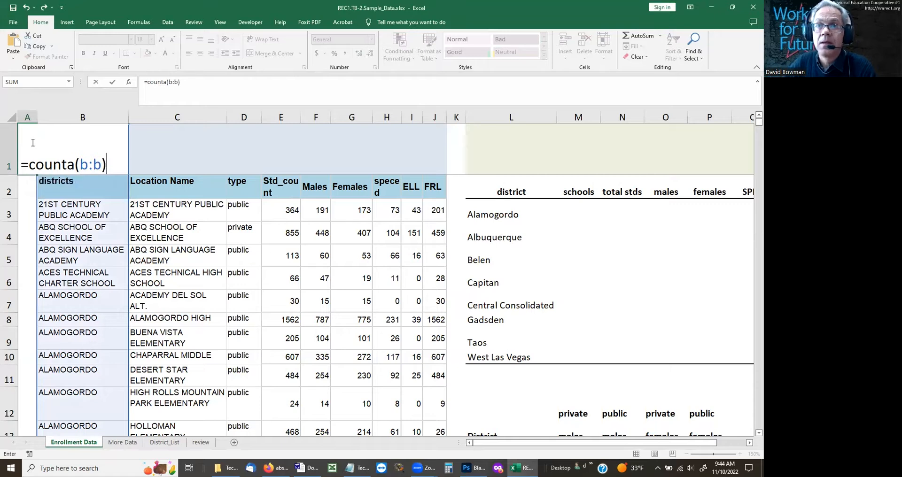
pyautogui.hotkey('ctrl', 'Return')
pyautogui.moveTo(38, 117); pyautogui.dragTo(58, 115)
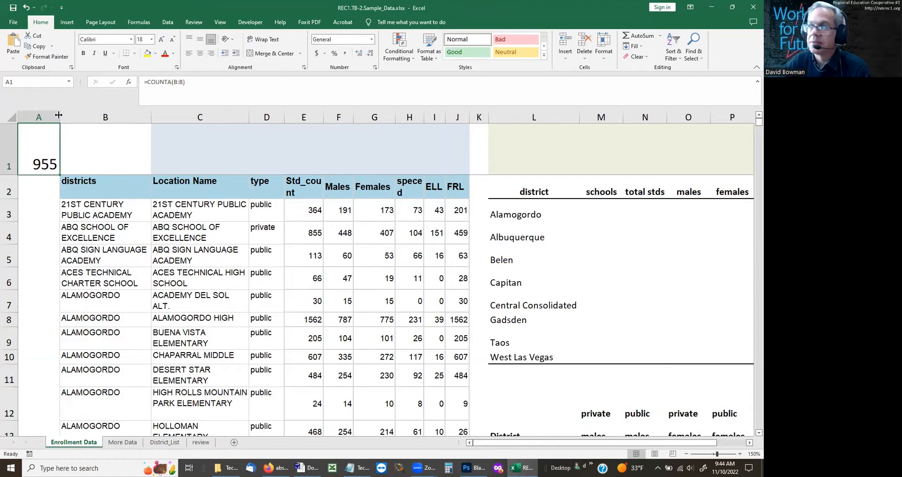
# Step: Append -1 to the formula in cell A1 so it becomes =COUNTA(B:B)-1
pyautogui.click(193, 82)
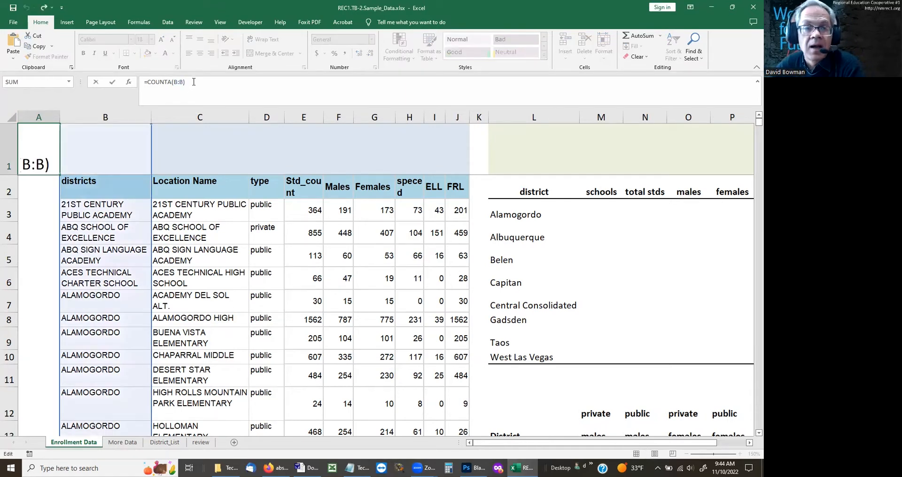
pyautogui.write('-1')
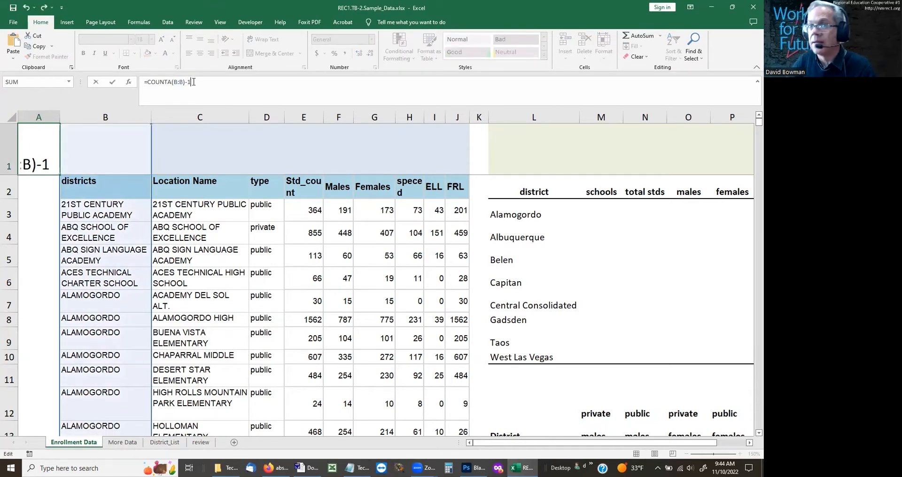
pyautogui.press('Return')
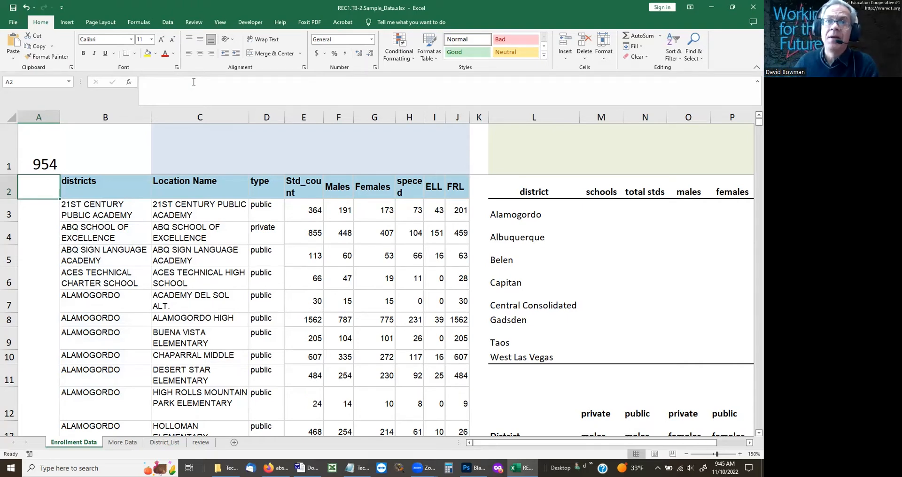
# Step: Name cell A1 school_count
pyautogui.press('Up')
pyautogui.click(23, 82)
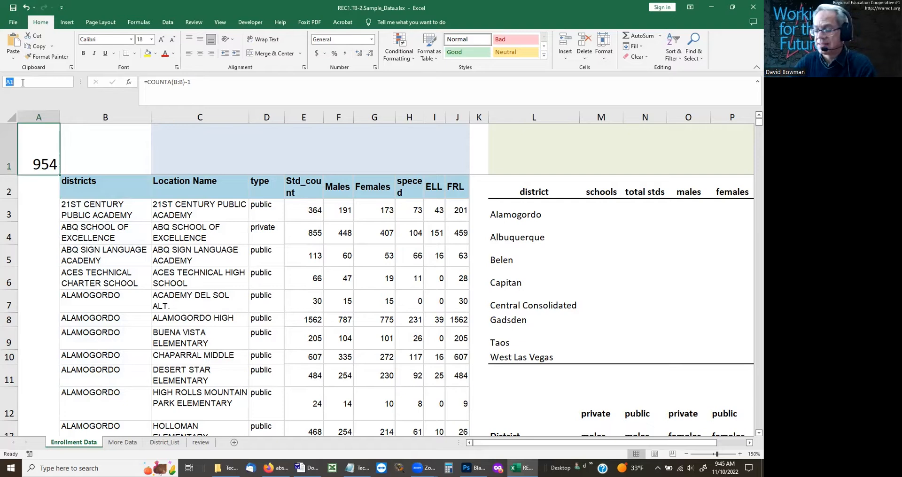
pyautogui.press('BackSpace')
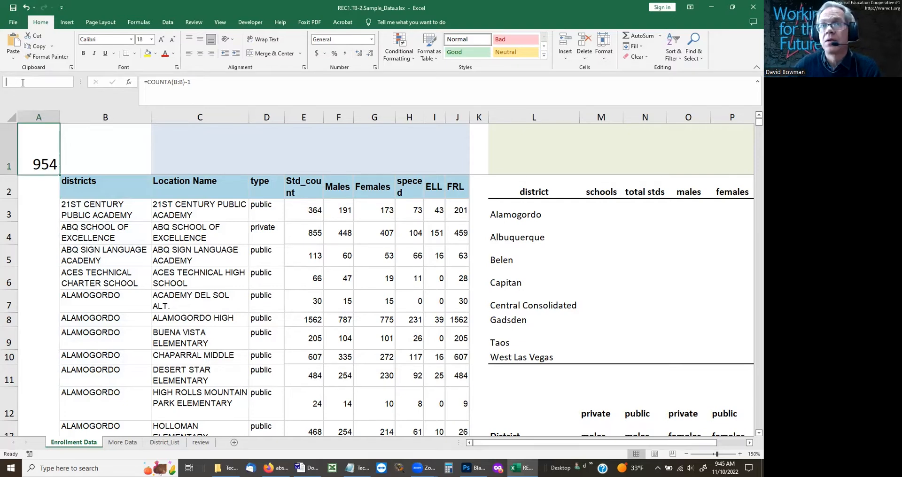
pyautogui.write('school')
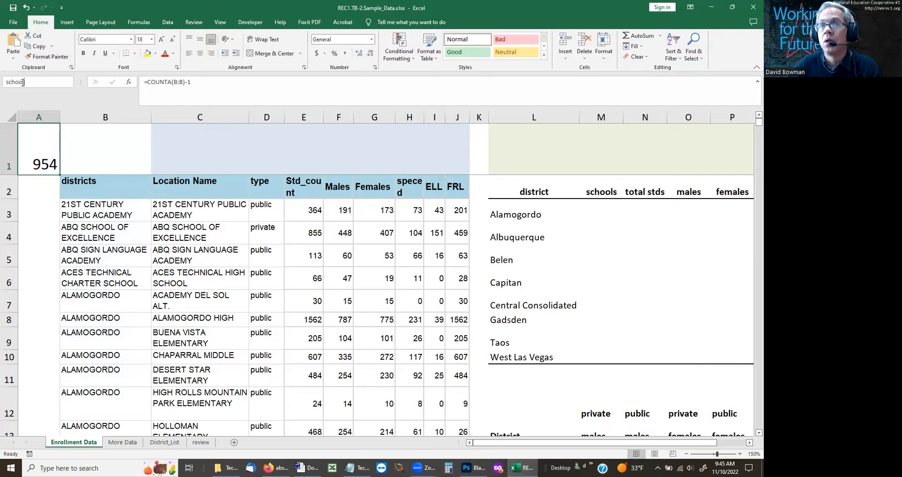
pyautogui.write('_coun')
pyautogui.press('Return')
# Step: Examine the Alamogordo rows by highlighting their district entries and the location names from Holloman Middle to Yucca Elementary
pyautogui.press('Down')
pyautogui.press('Up')
pyautogui.press('Down')
pyautogui.press('Down')
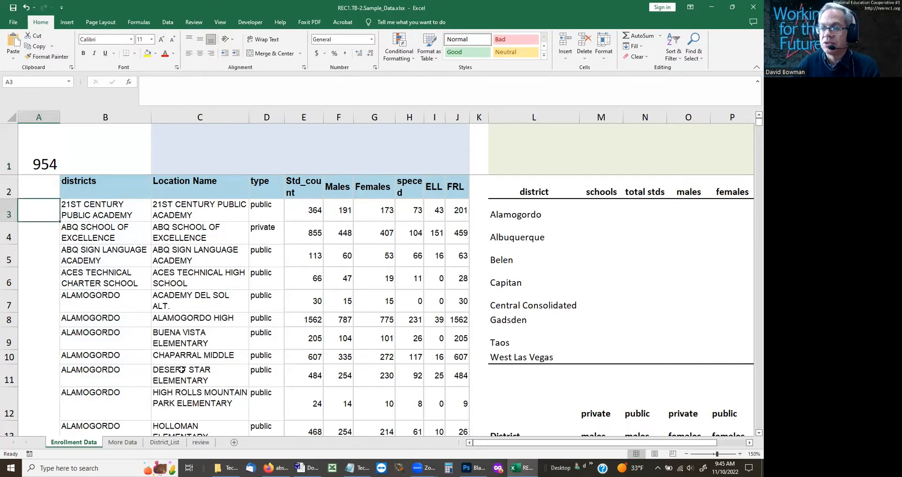
pyautogui.press('pagedown')
pyautogui.moveTo(97, 203); pyautogui.dragTo(96, 346)
pyautogui.moveTo(182, 318); pyautogui.dragTo(176, 347)
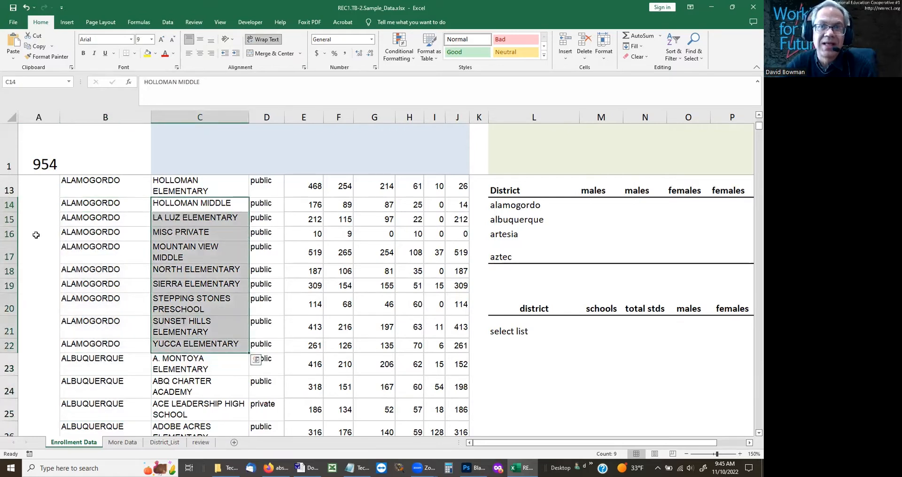
pyautogui.click(31, 154)
# Step: Select the location names from C3 down to the last entry to check their count, and return to cell A1
pyautogui.click(212, 163)
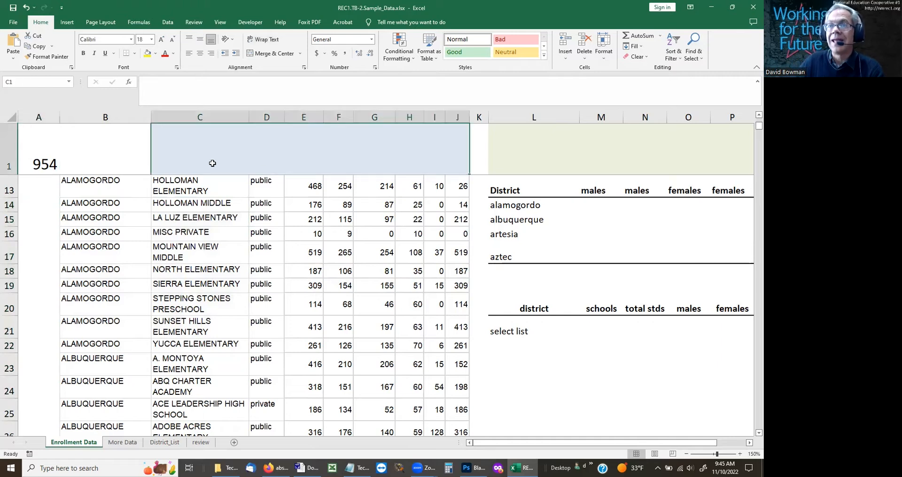
pyautogui.press('Down')
pyautogui.press('Down')
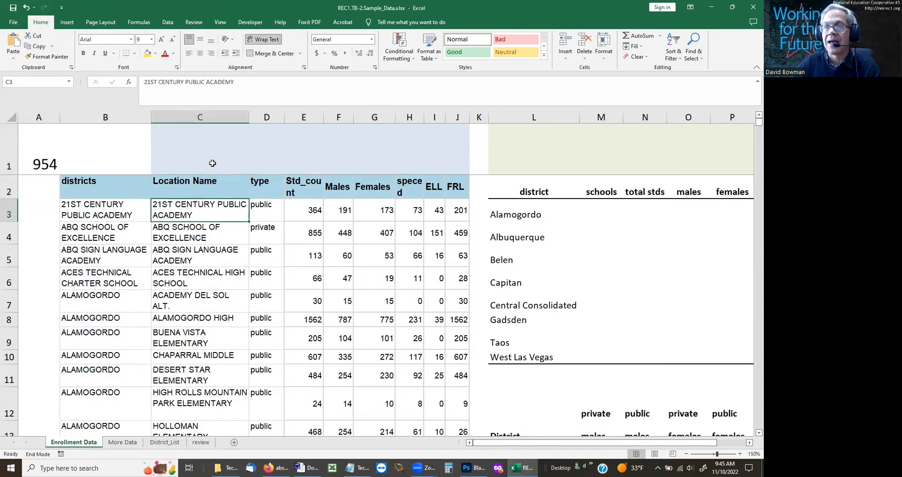
pyautogui.hotkey('ctrl', 'shift', 'Down')
pyautogui.hotkey('shift', 'Down')
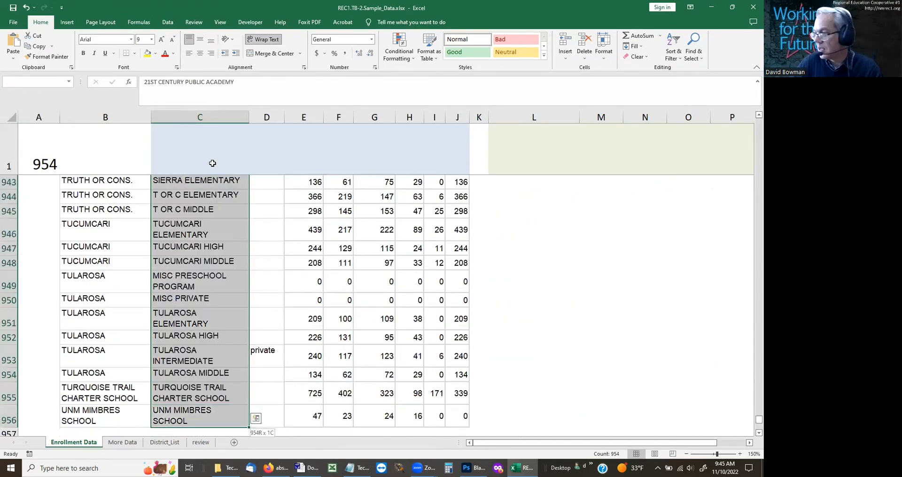
pyautogui.press('Up')
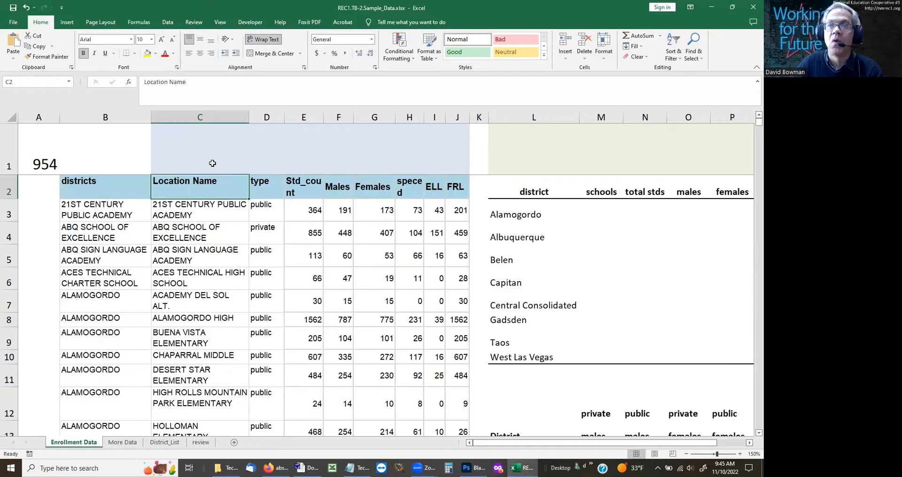
pyautogui.press('Up')
pyautogui.press('Left')
pyautogui.press('Left')
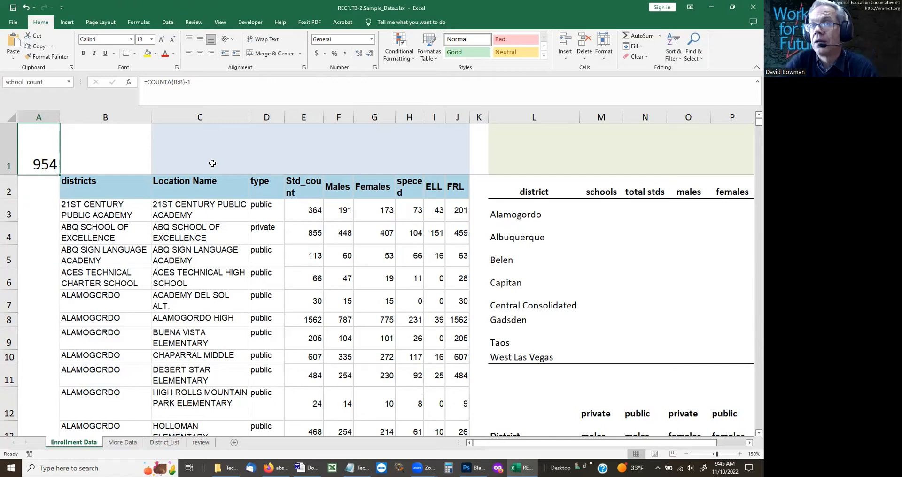
# Step: Select the existing districts named range and check where it ends at the bottom of column B
pyautogui.click(87, 183)
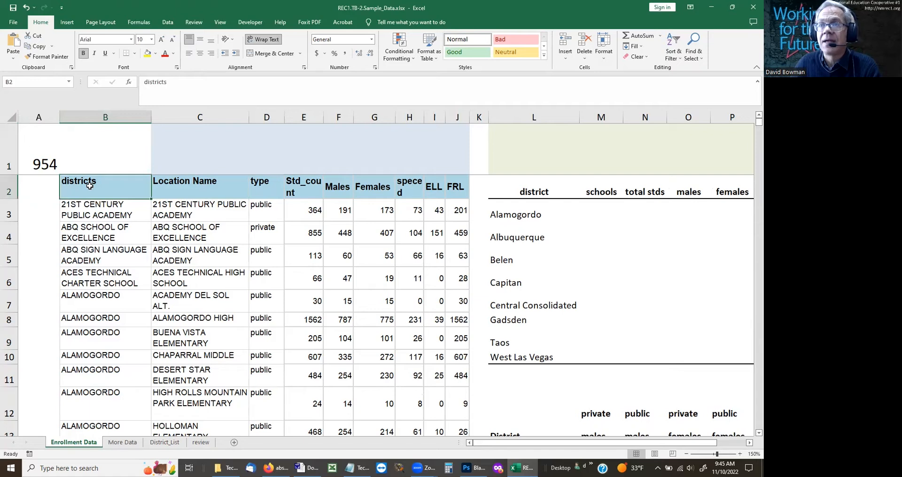
pyautogui.click(69, 83)
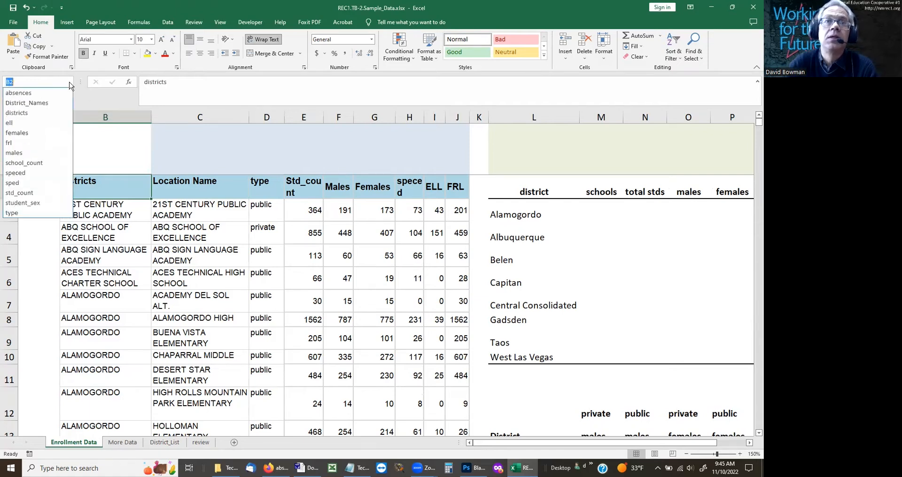
pyautogui.click(17, 113)
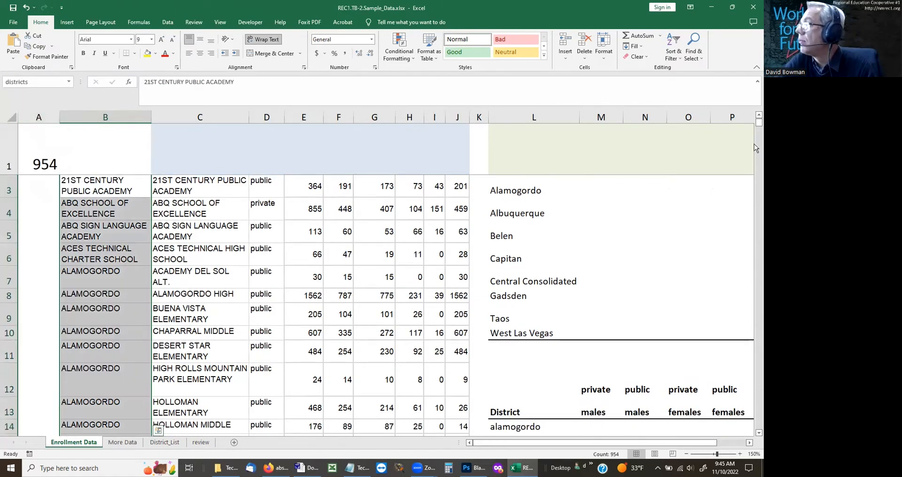
pyautogui.moveTo(755, 124); pyautogui.dragTo(751, 423)
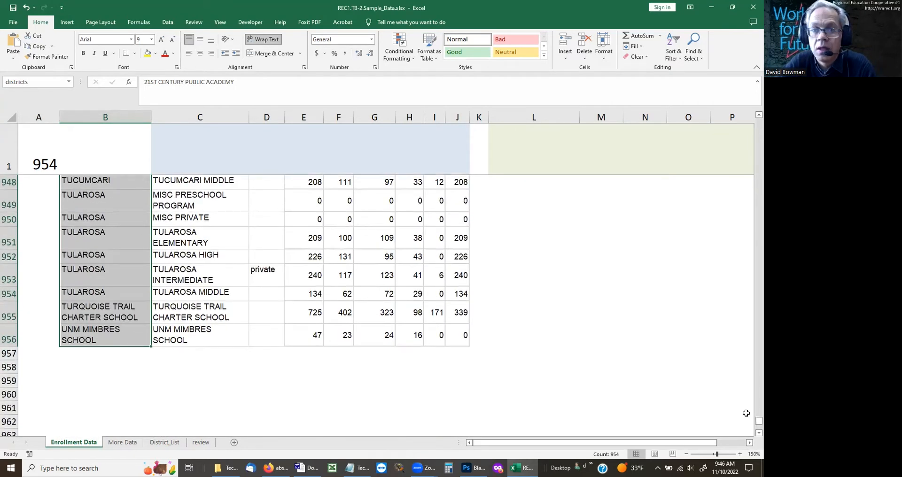
pyautogui.click(121, 332)
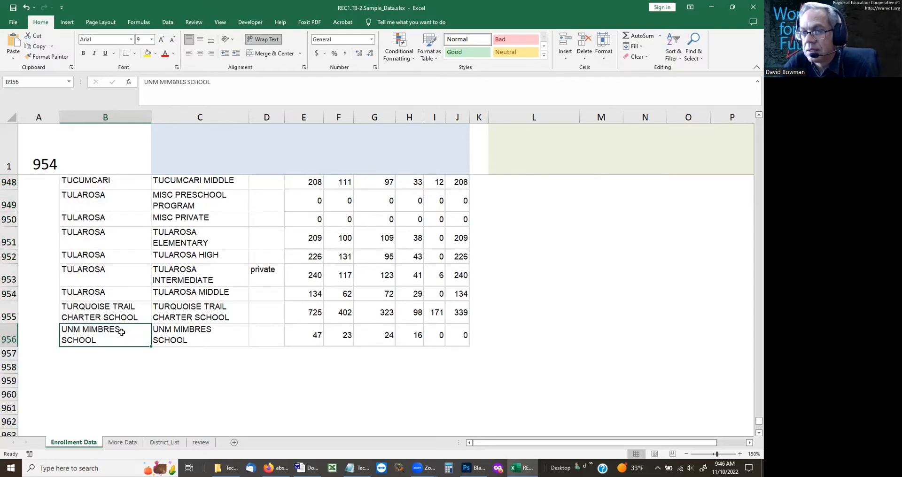
# Step: Copy the district and school names in C1:D24 of the More Data sheet
pyautogui.click(120, 443)
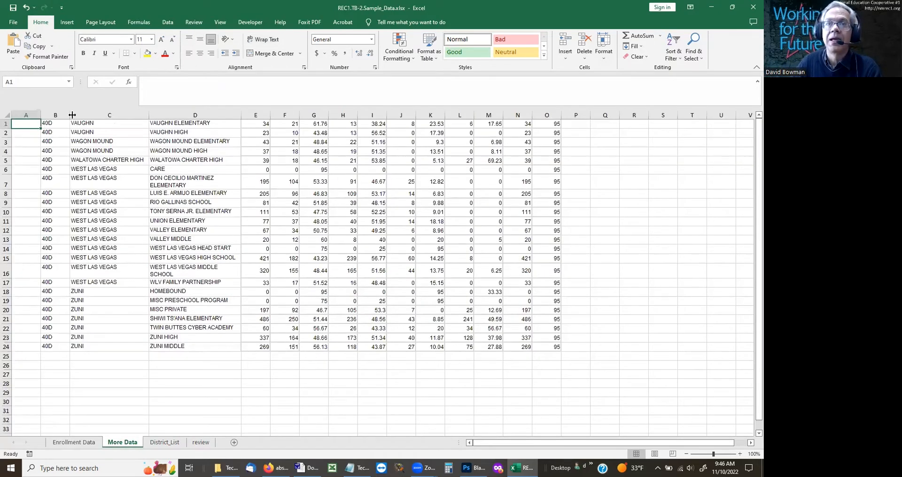
pyautogui.click(78, 443)
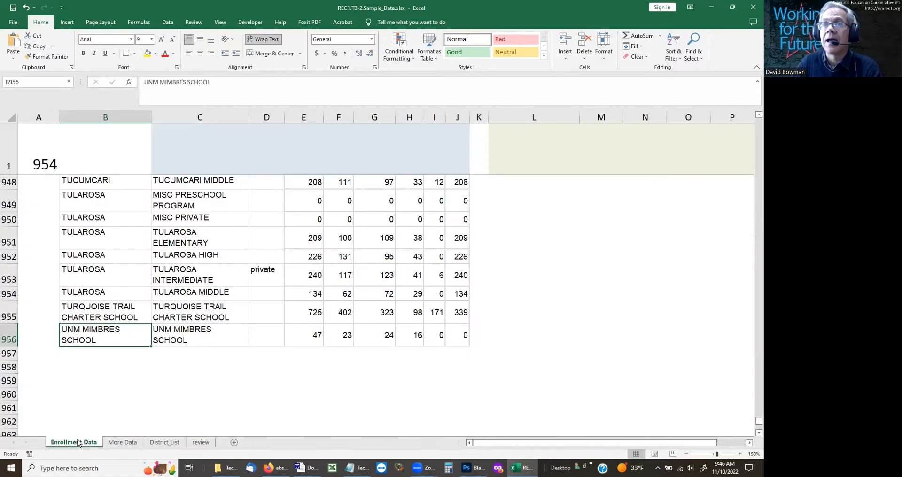
pyautogui.click(123, 443)
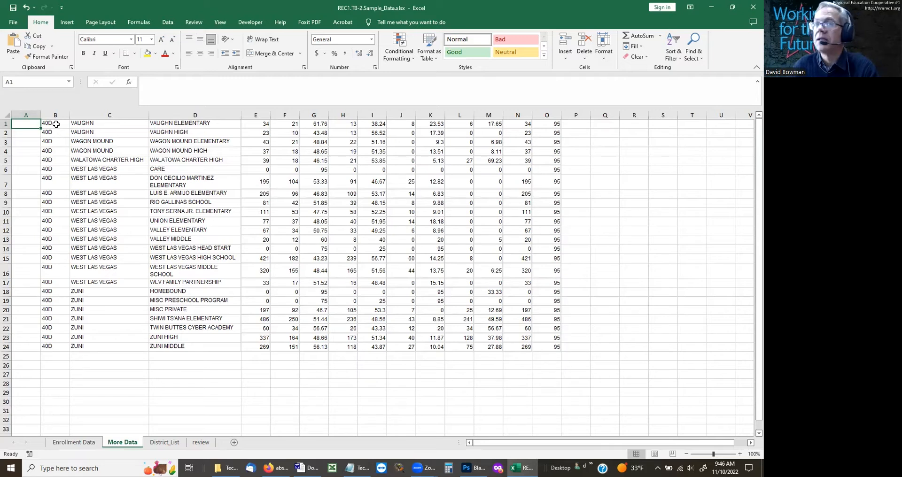
pyautogui.moveTo(75, 125); pyautogui.dragTo(535, 352)
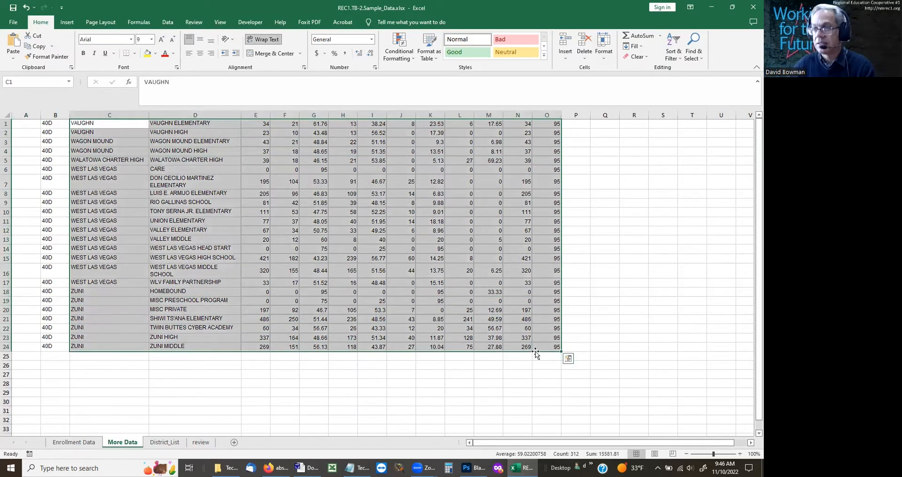
pyautogui.press('Left')
pyautogui.press('Right')
pyautogui.hotkey('shift', 'Right')
pyautogui.hotkey('shift', 'End')
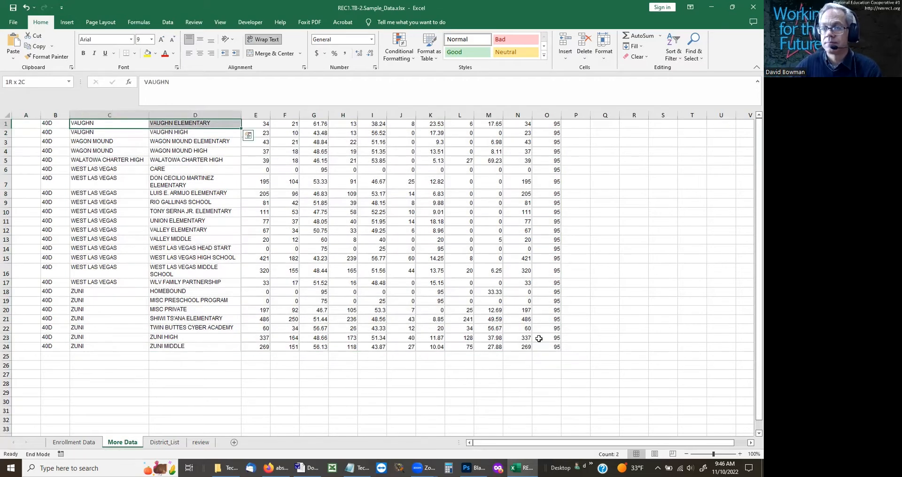
pyautogui.hotkey('shift', 'Down')
pyautogui.hotkey('ctrl', 'c')
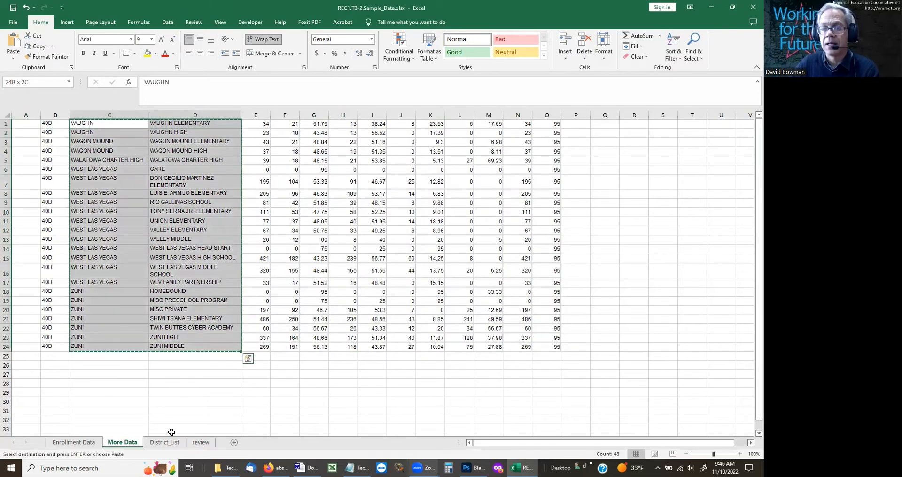
# Step: Paste the copied names into the Enrollment Data sheet starting at cell B957
pyautogui.click(77, 443)
pyautogui.click(93, 352)
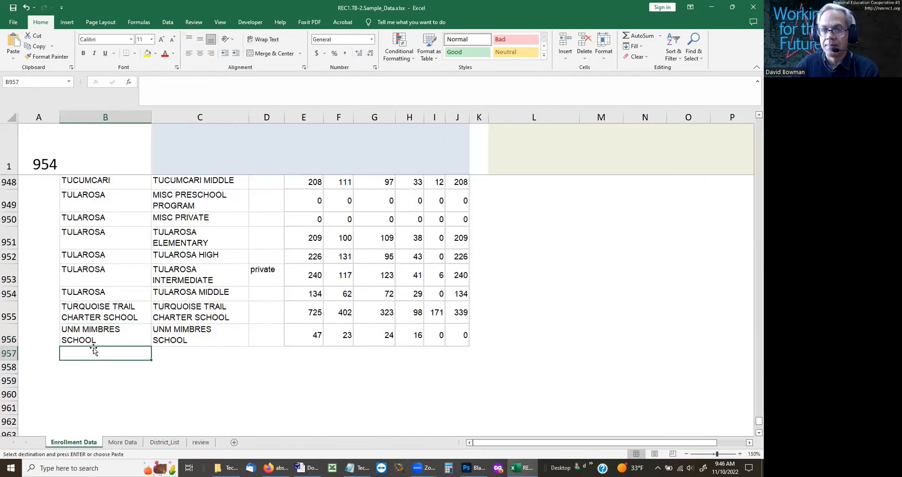
pyautogui.press('Return')
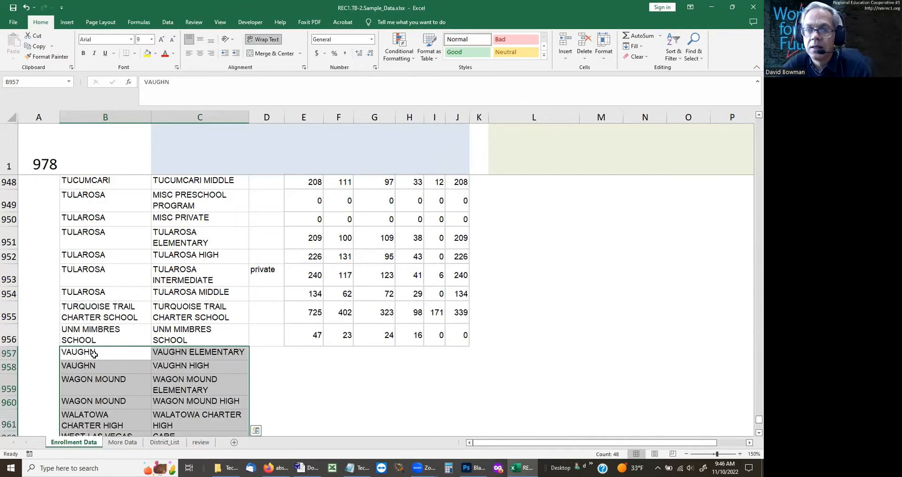
# Step: Go to the districts named range by name and check whether it covers the rows added from row 957
pyautogui.click(93, 353)
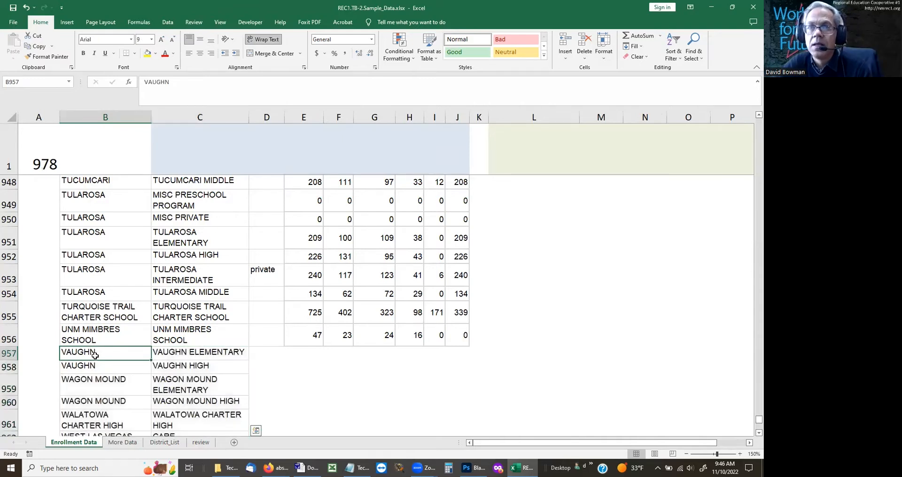
pyautogui.click(31, 83)
pyautogui.write('districts')
pyautogui.press('Return')
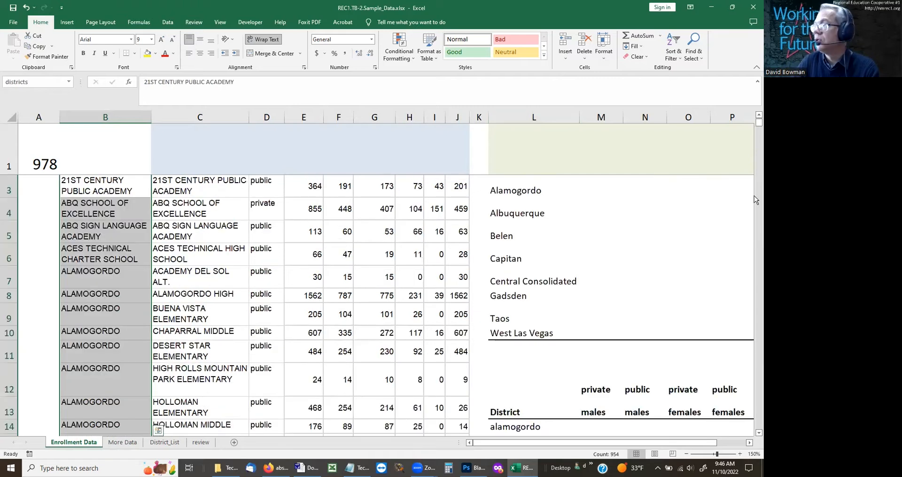
pyautogui.moveTo(754, 123); pyautogui.dragTo(755, 424)
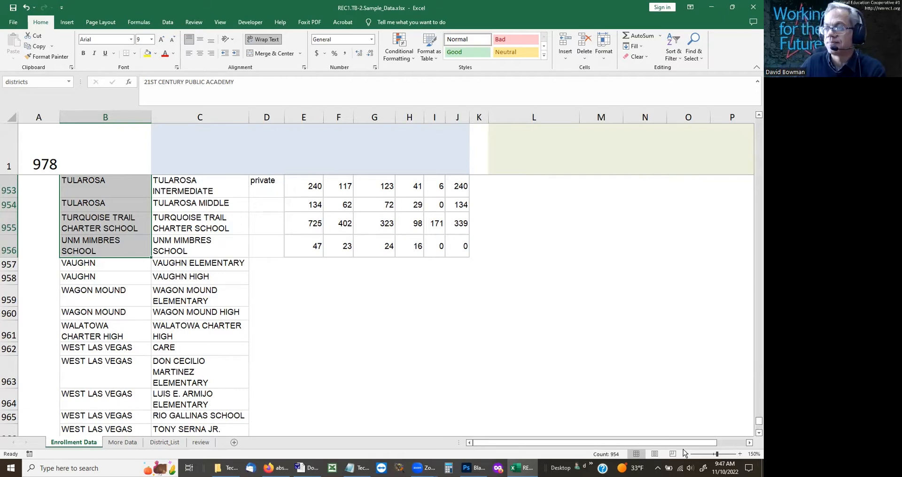
# Step: Copy the two columns of figures in E1:F24 of the More Data sheet
pyautogui.click(288, 293)
pyautogui.press('Up')
pyautogui.press('Up')
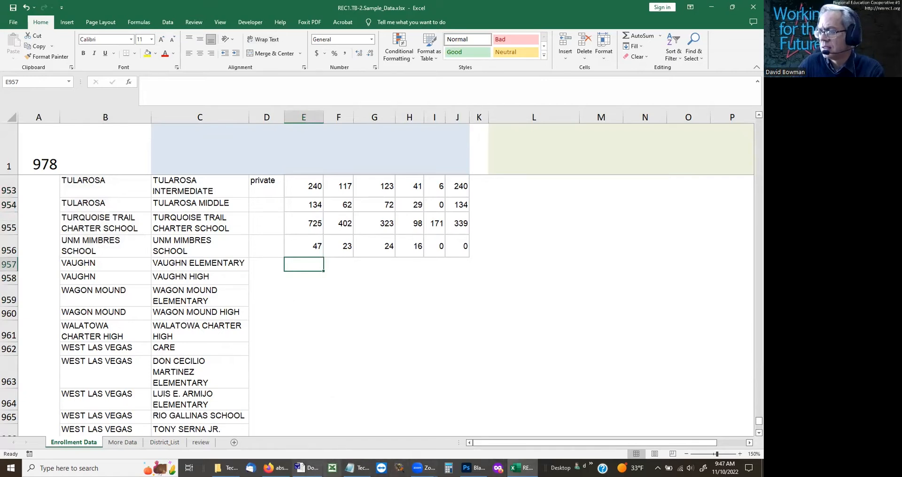
pyautogui.click(122, 442)
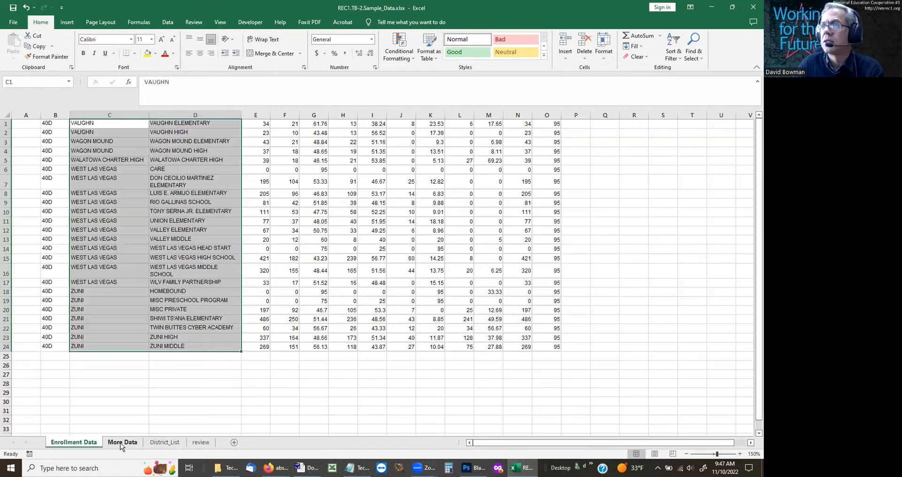
pyautogui.press('Right')
pyautogui.press('Right')
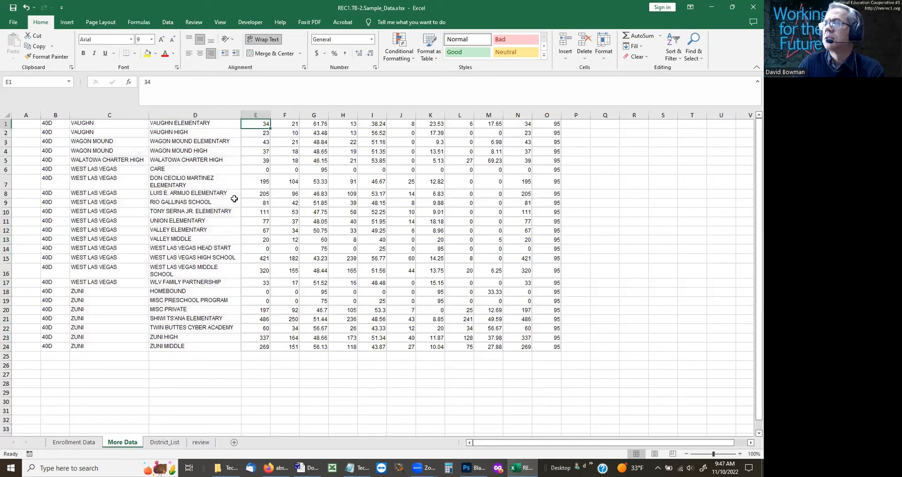
pyautogui.hotkey('shift', 'Right')
pyautogui.hotkey('ctrl', 'shift', 'Down')
pyautogui.hotkey('ctrl', 'c')
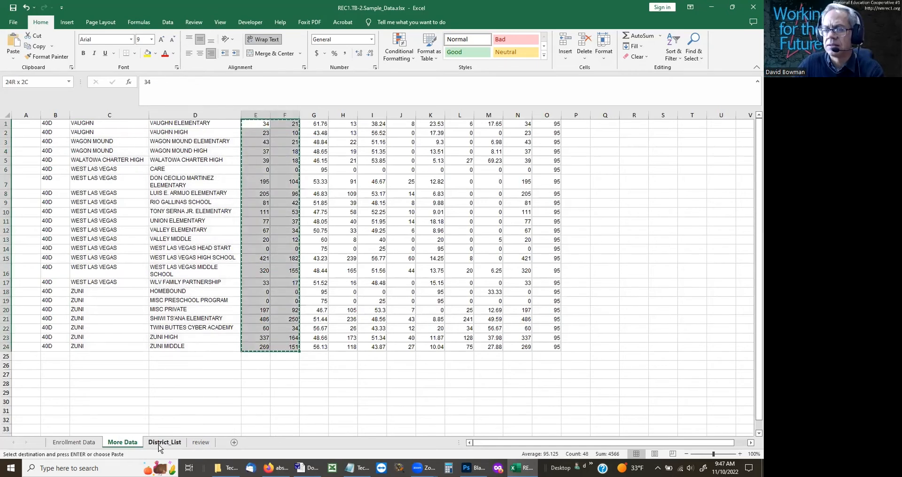
# Step: Paste the copied figures into the Enrollment Data sheet starting at cell F957
pyautogui.click(85, 443)
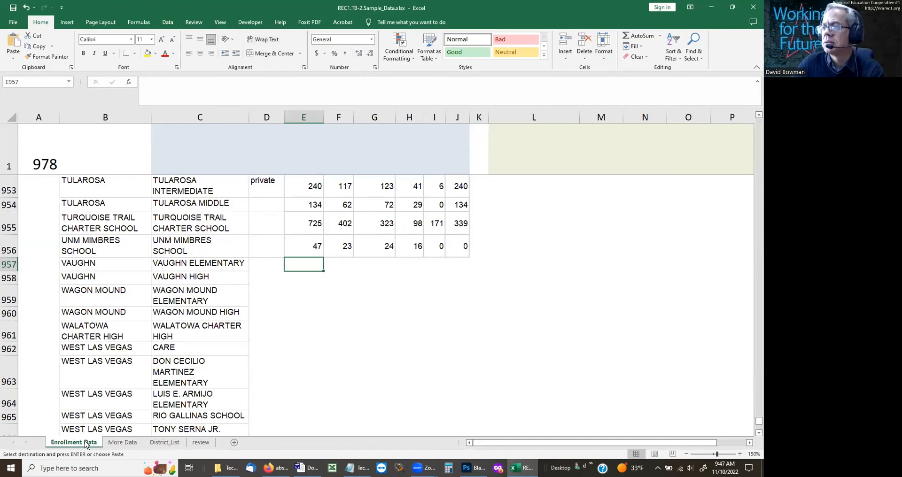
pyautogui.press('Right')
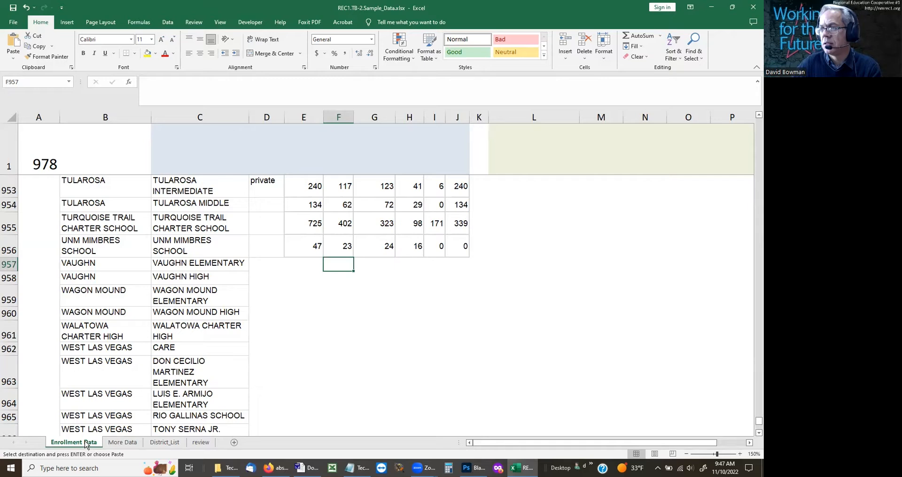
pyautogui.hotkey('ctrl', 'v')
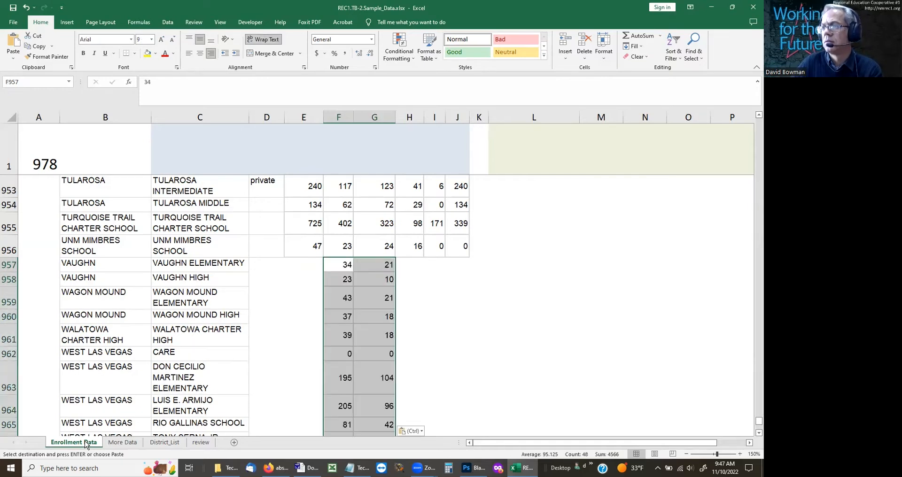
# Step: Enter =SUM(F957:G957) in E957 and fill the formula down column E through the added school rows
pyautogui.click(296, 264)
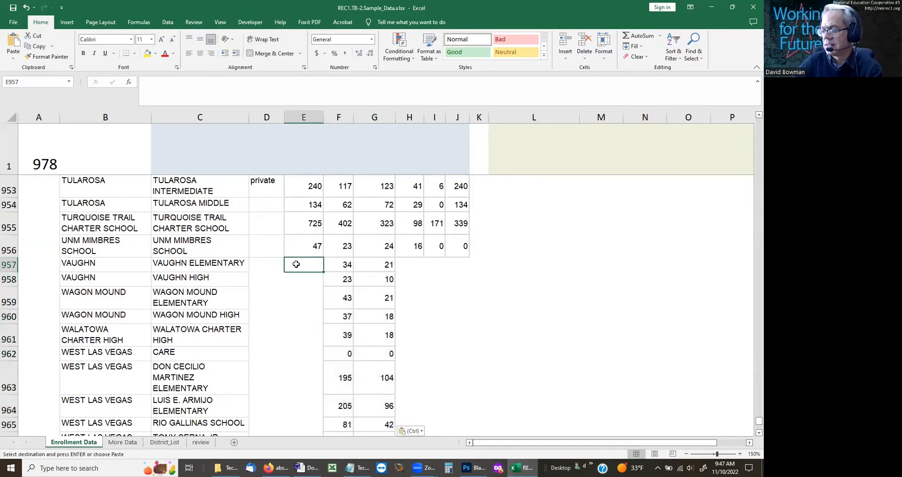
pyautogui.write('=sum(')
pyautogui.press('Right')
pyautogui.hotkey('shift', 'Right')
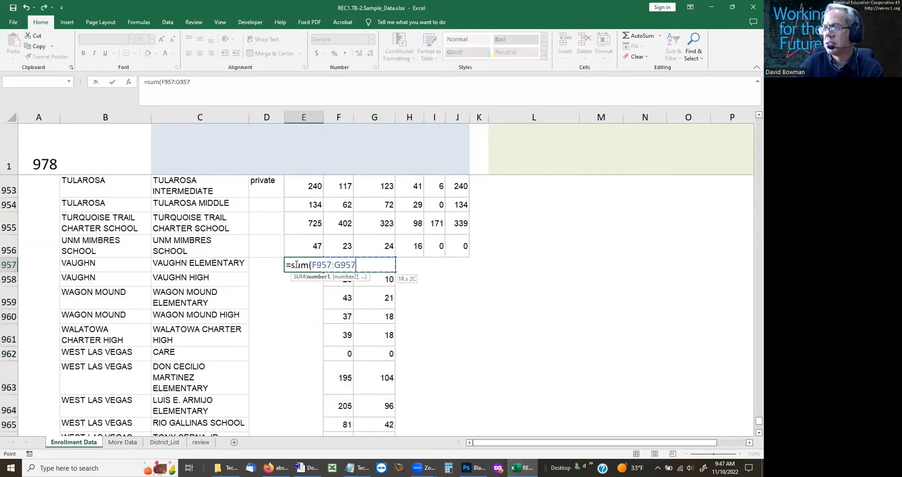
pyautogui.press('Return')
pyautogui.moveTo(296, 264); pyautogui.dragTo(304, 434)
pyautogui.hotkey('shift', 'Down')
pyautogui.hotkey('shift', 'Down')
pyautogui.hotkey('shift', 'Down')
pyautogui.hotkey('shift', 'Down')
pyautogui.hotkey('shift', 'Down')
pyautogui.hotkey('shift', 'Down')
pyautogui.hotkey('shift', 'Down')
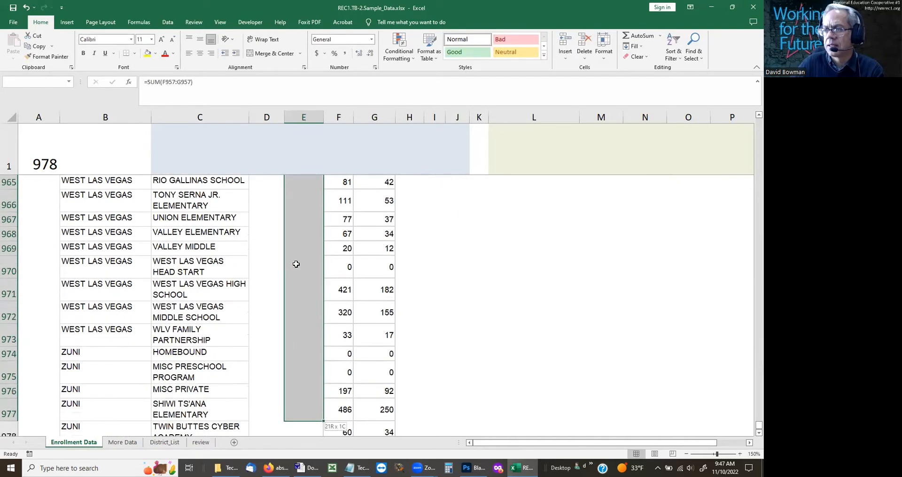
pyautogui.hotkey('shift', 'Up')
pyautogui.hotkey('ctrl', 'd')
# Step: Copy H1:H24 from the More Data sheet into the Enrollment Data sheet starting at cell H957
pyautogui.press('Up')
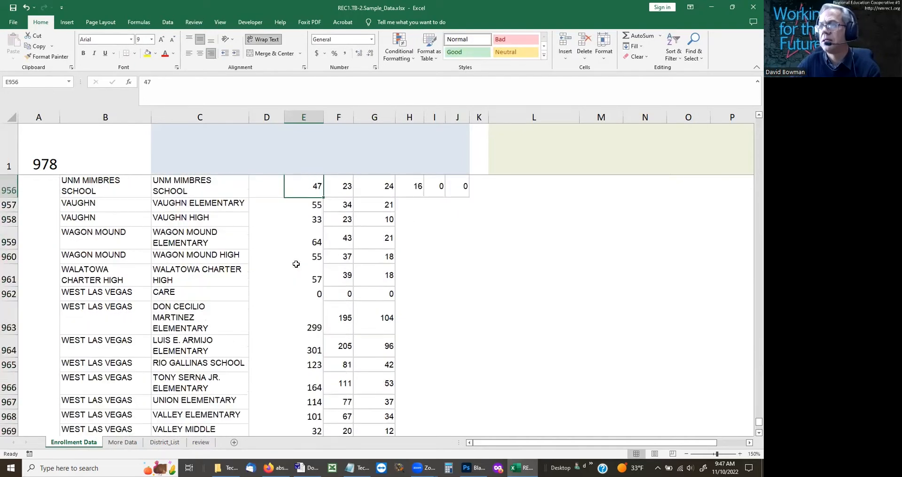
pyautogui.press('Down')
pyautogui.press('Right')
pyautogui.press('Right')
pyautogui.press('Right')
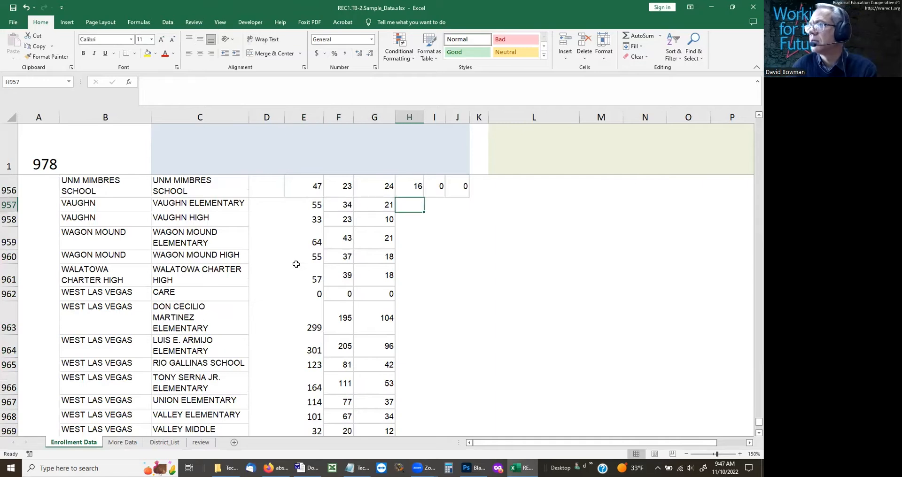
pyautogui.click(164, 442)
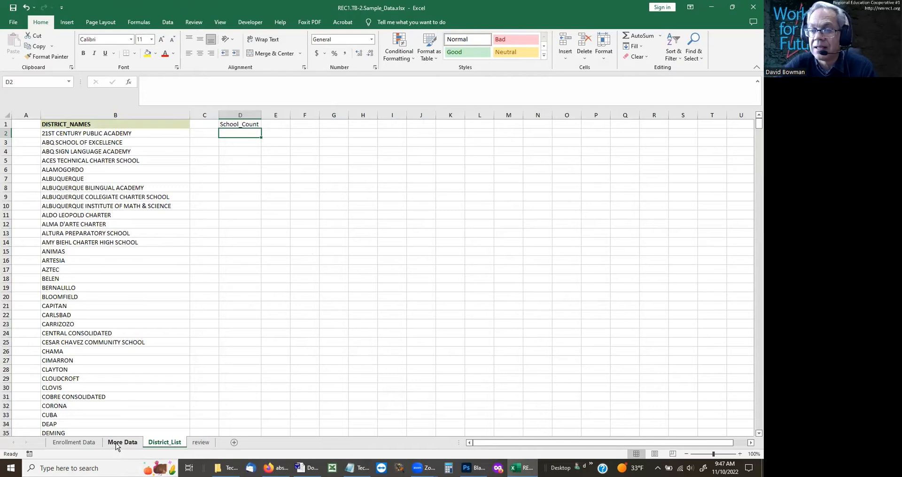
pyautogui.click(202, 445)
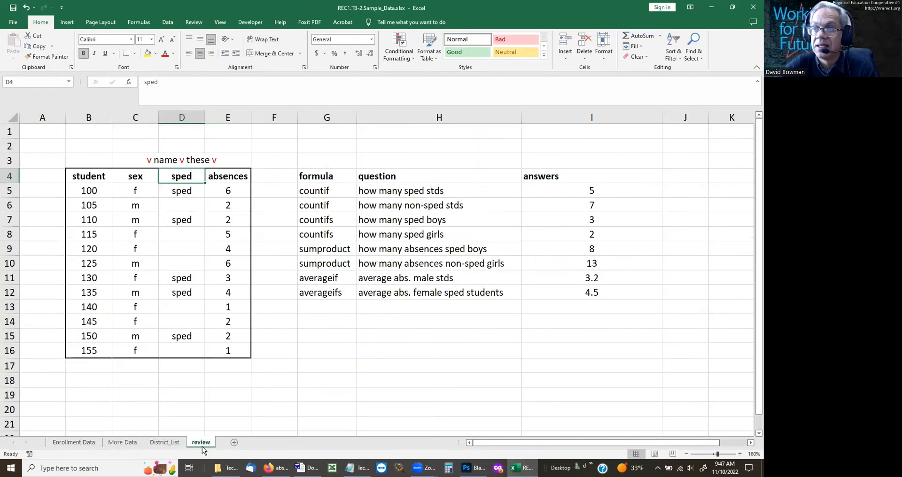
pyautogui.click(133, 444)
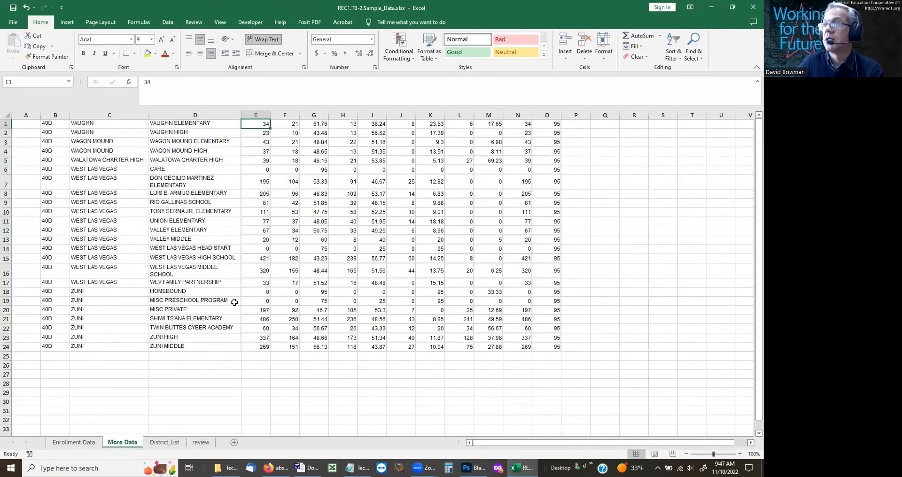
pyautogui.moveTo(338, 124); pyautogui.dragTo(344, 347)
pyautogui.hotkey('ctrl', 'c')
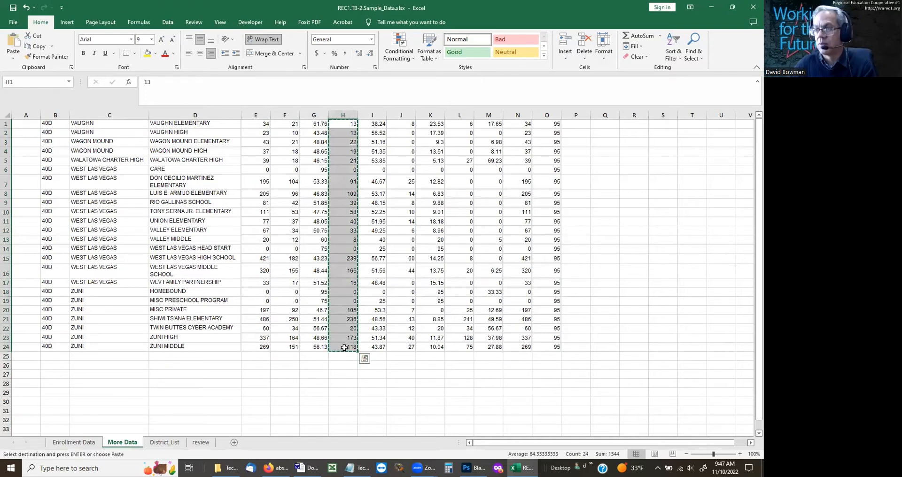
pyautogui.click(95, 444)
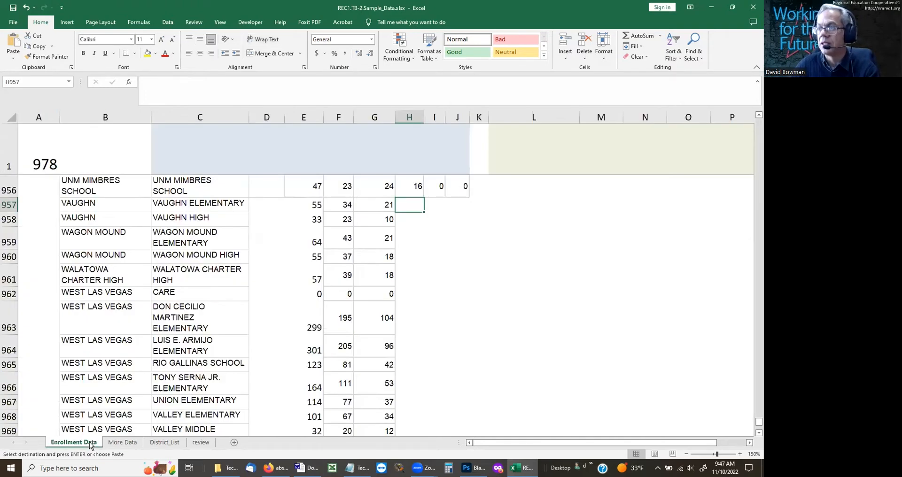
pyautogui.press('Return')
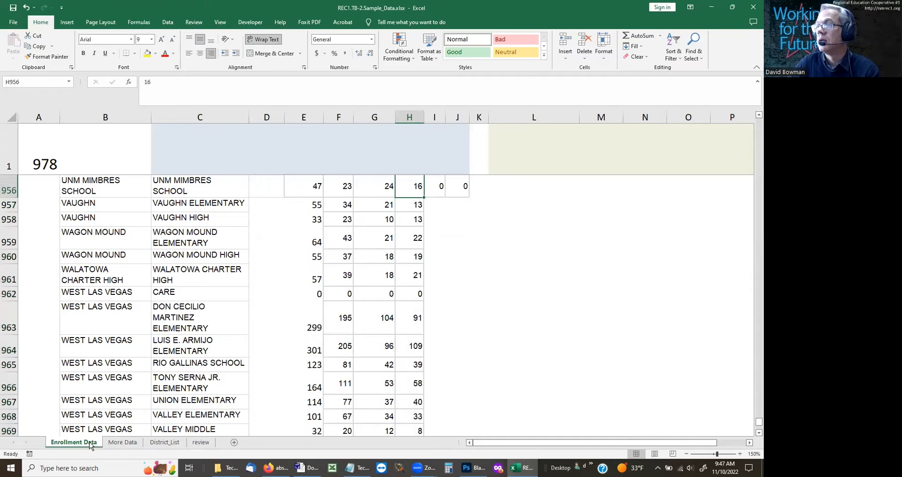
# Step: Copy J1:J24 from the More Data sheet into the Enrollment Data sheet starting at cell I957
pyautogui.press('Right')
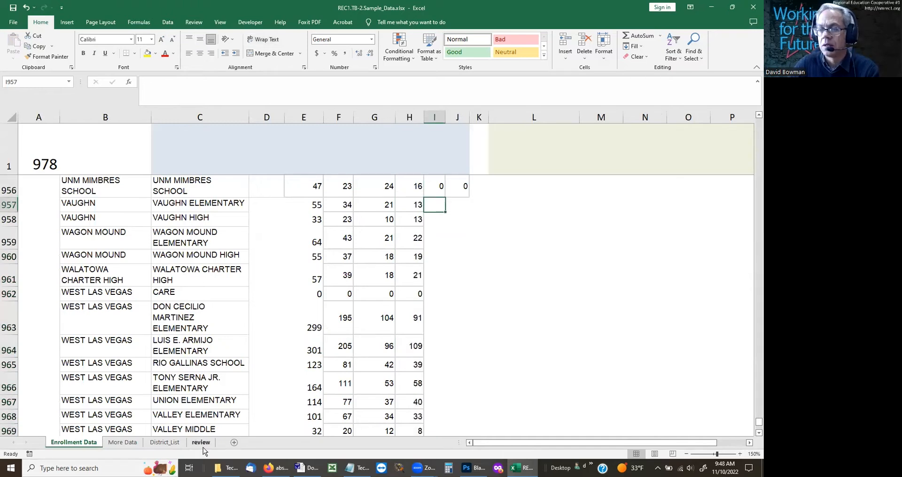
pyautogui.click(122, 442)
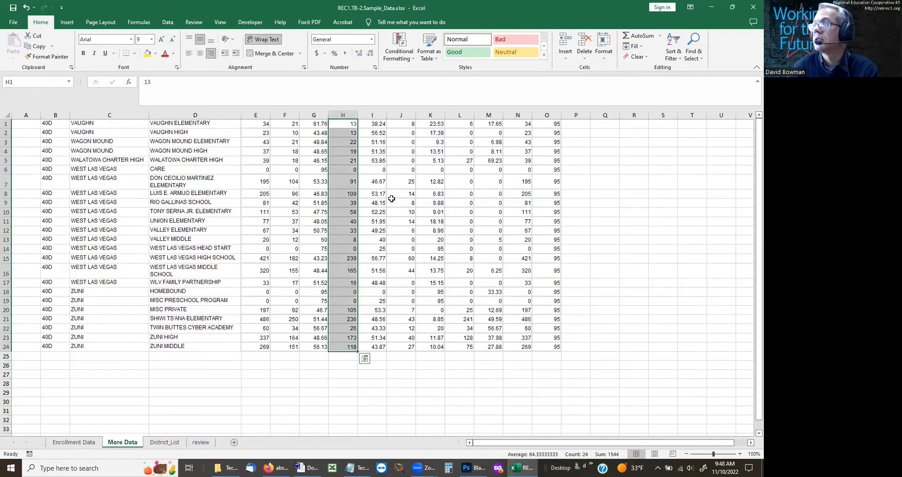
pyautogui.click(412, 125)
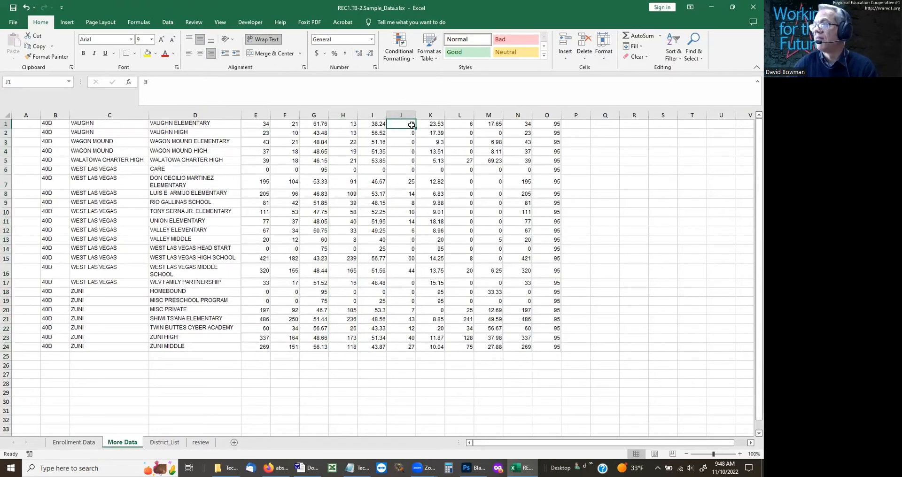
pyautogui.hotkey('ctrl', 'shift', 'Down')
pyautogui.hotkey('ctrl', 'c')
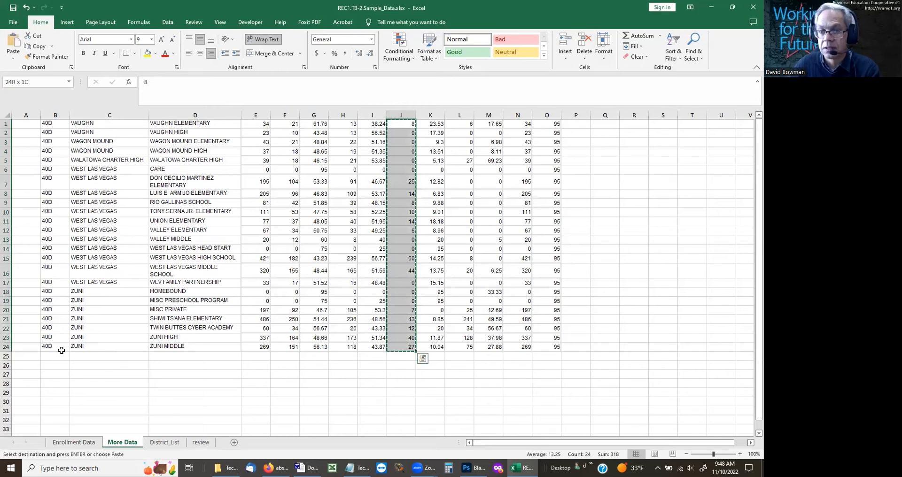
pyautogui.click(74, 442)
pyautogui.press('Return')
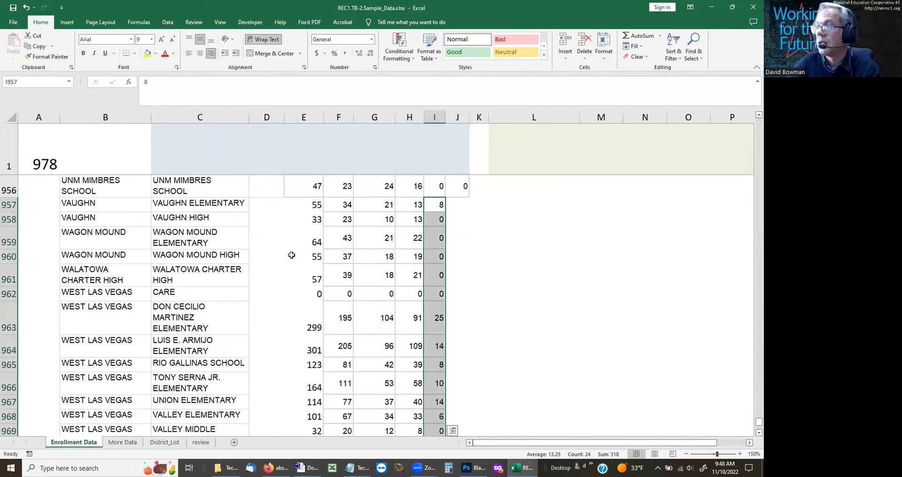
# Step: Copy L1:L24 from the More Data sheet into the Enrollment Data sheet starting at cell J957
pyautogui.press('Right')
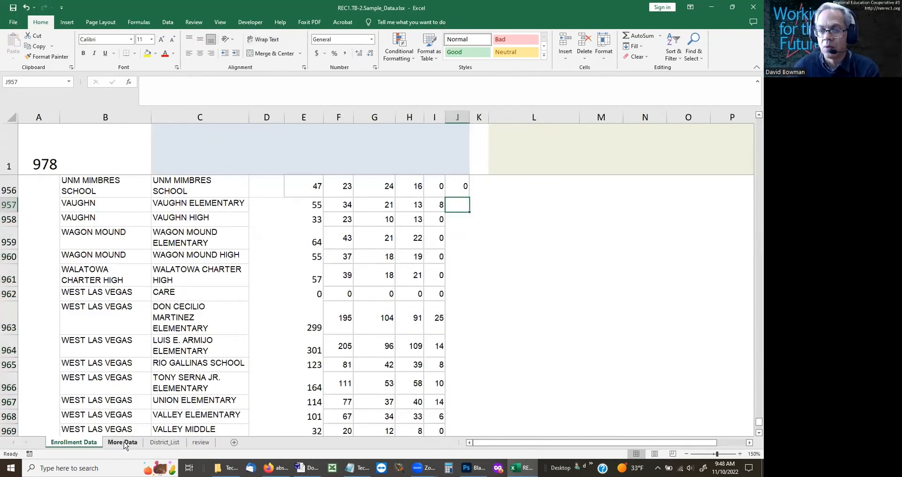
pyautogui.click(123, 442)
pyautogui.click(454, 126)
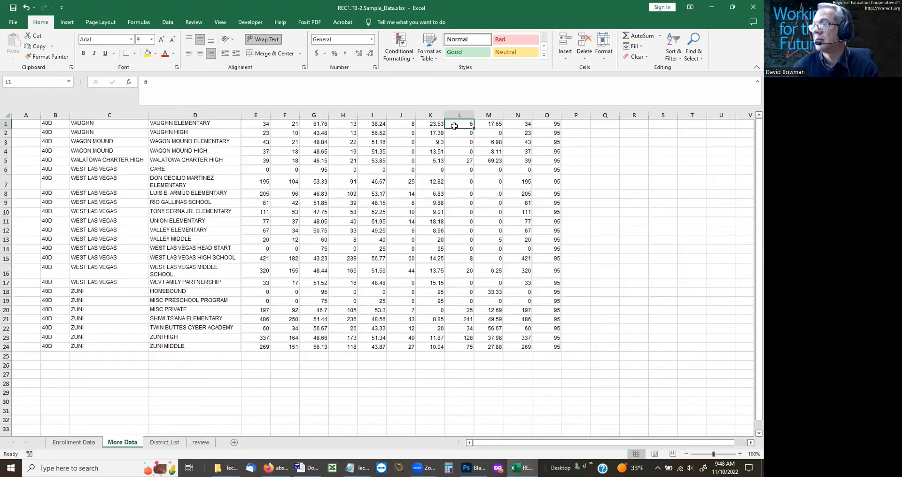
pyautogui.hotkey('ctrl', 'shift', 'Down')
pyautogui.hotkey('ctrl', 'c')
pyautogui.press('Left')
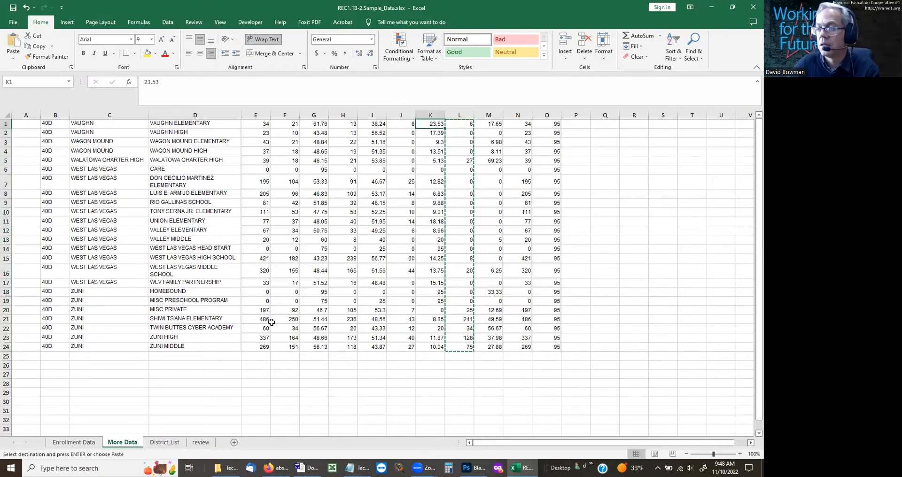
pyautogui.click(165, 442)
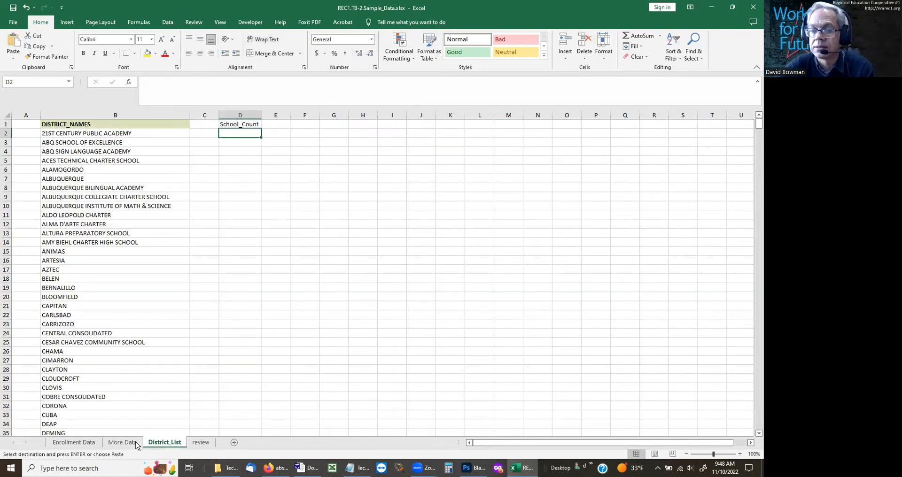
pyautogui.click(121, 443)
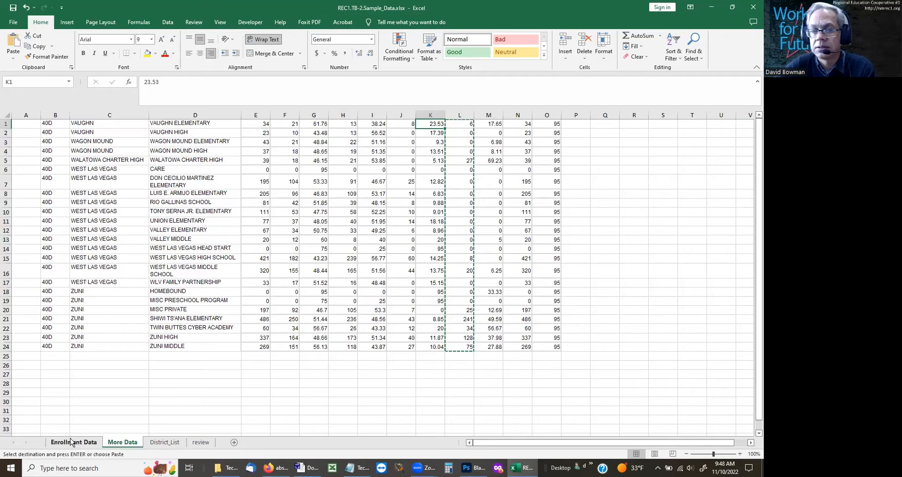
pyautogui.click(74, 442)
pyautogui.press('Return')
pyautogui.press('Left')
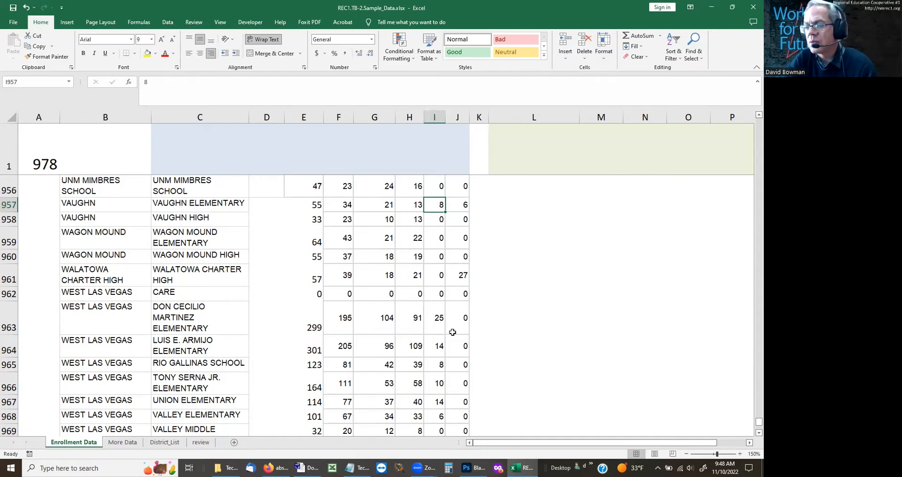
# Step: Switch to the Blank-Writing canvas in Photoshop and clear the handwritten COUNTA notes
pyautogui.moveTo(474, 469)
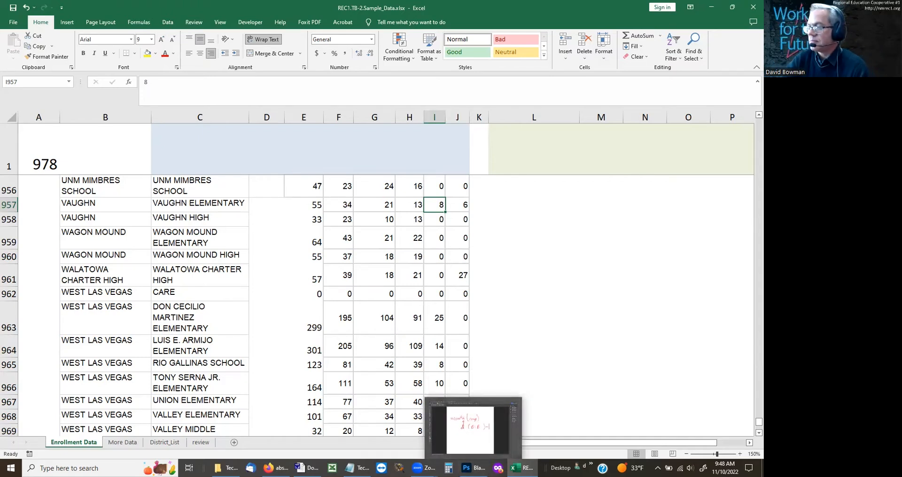
pyautogui.click(474, 468)
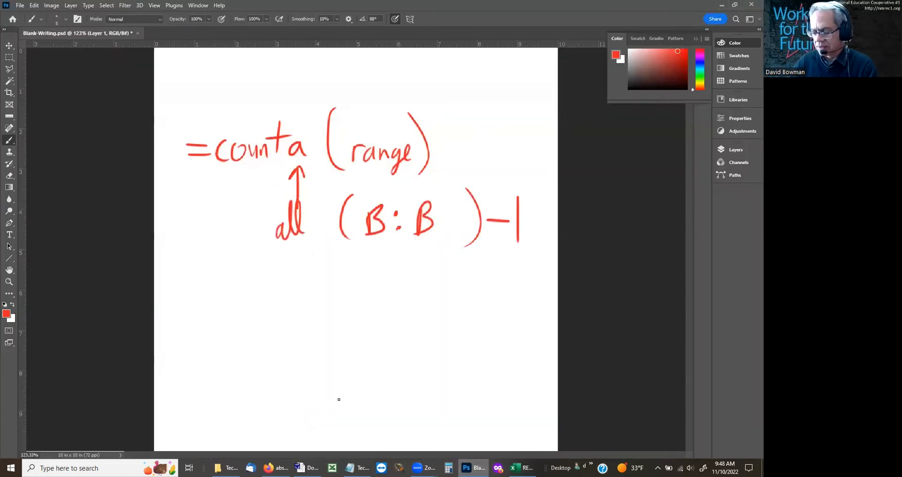
pyautogui.hotkey('ctrl', 'BackSpace')
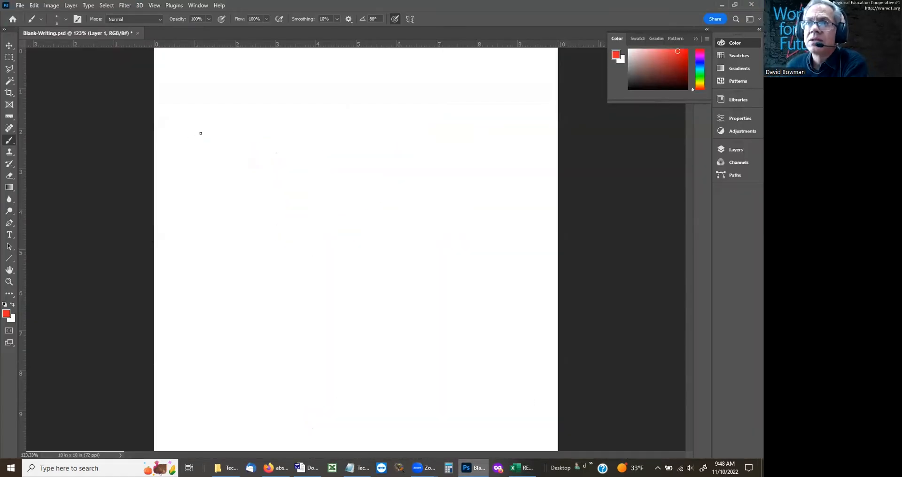
# Step: Handwrite "offset(start, rows, columns)" in red brush strokes across the upper part of the blank canvas
pyautogui.moveTo(189, 139)
pyautogui.mouseDown()
pyautogui.moveTo(194, 155)
pyautogui.moveTo(200, 145)
pyautogui.moveTo(214, 157)
pyautogui.moveTo(221, 144)
pyautogui.mouseUp()
pyautogui.moveTo(225, 143)
pyautogui.mouseDown()
pyautogui.moveTo(219, 160)
pyautogui.moveTo(238, 162)
pyautogui.mouseUp()
pyautogui.moveTo(245, 128); pyautogui.dragTo(244, 163)
pyautogui.moveTo(239, 149); pyautogui.dragTo(257, 143)
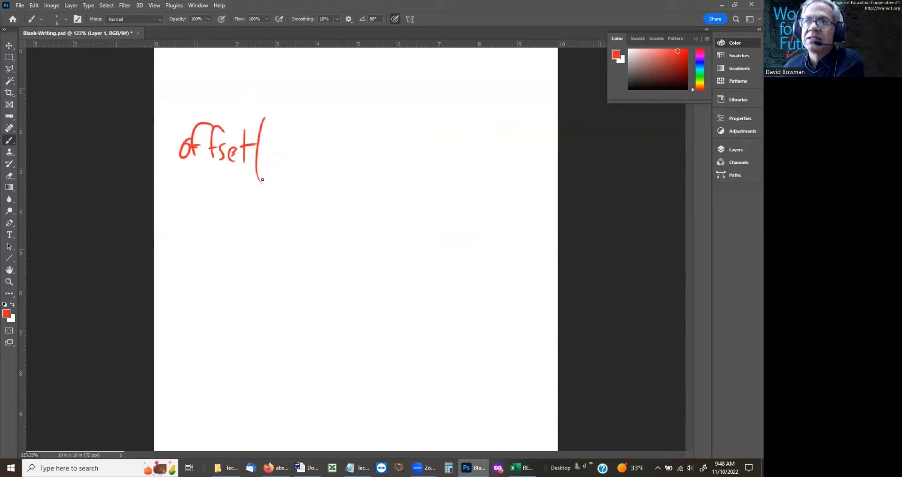
pyautogui.moveTo(274, 151)
pyautogui.mouseDown()
pyautogui.moveTo(264, 171)
pyautogui.moveTo(282, 170)
pyautogui.moveTo(289, 153)
pyautogui.mouseUp()
pyautogui.moveTo(297, 158); pyautogui.dragTo(305, 168)
pyautogui.moveTo(308, 141)
pyautogui.mouseDown()
pyautogui.moveTo(315, 180)
pyautogui.moveTo(347, 158)
pyautogui.moveTo(382, 154)
pyautogui.moveTo(376, 170)
pyautogui.moveTo(402, 178)
pyautogui.mouseUp()
pyautogui.moveTo(418, 153); pyautogui.dragTo(418, 169)
pyautogui.moveTo(432, 157); pyautogui.dragTo(438, 168)
pyautogui.moveTo(447, 154)
pyautogui.mouseDown()
pyautogui.moveTo(446, 169)
pyautogui.moveTo(479, 162)
pyautogui.mouseUp()
pyautogui.moveTo(486, 114)
pyautogui.mouseDown()
pyautogui.moveTo(498, 146)
pyautogui.moveTo(491, 183)
pyautogui.mouseUp()
# Step: Write "+ -" and 0 beneath both rows and columns, and draw an upward arrow beneath start
pyautogui.moveTo(349, 185)
pyautogui.mouseDown()
pyautogui.moveTo(349, 196)
pyautogui.moveTo(369, 190)
pyautogui.mouseUp()
pyautogui.moveTo(439, 187)
pyautogui.mouseDown()
pyautogui.moveTo(438, 199)
pyautogui.moveTo(463, 192)
pyautogui.mouseUp()
pyautogui.moveTo(356, 213)
pyautogui.mouseDown()
pyautogui.moveTo(363, 207)
pyautogui.moveTo(352, 203)
pyautogui.mouseUp()
pyautogui.moveTo(450, 211); pyautogui.dragTo(450, 213)
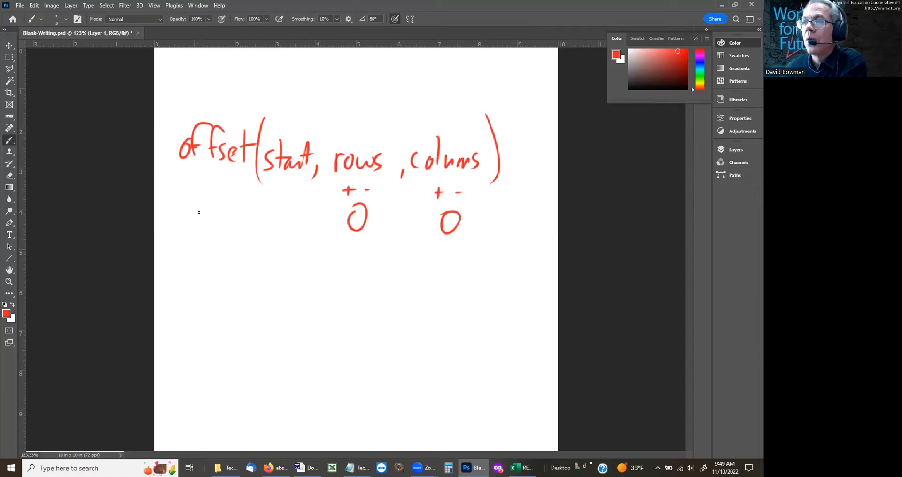
pyautogui.moveTo(285, 184)
pyautogui.mouseDown()
pyautogui.moveTo(275, 202)
pyautogui.moveTo(295, 201)
pyautogui.mouseUp()
pyautogui.moveTo(287, 187); pyautogui.dragTo(287, 238)
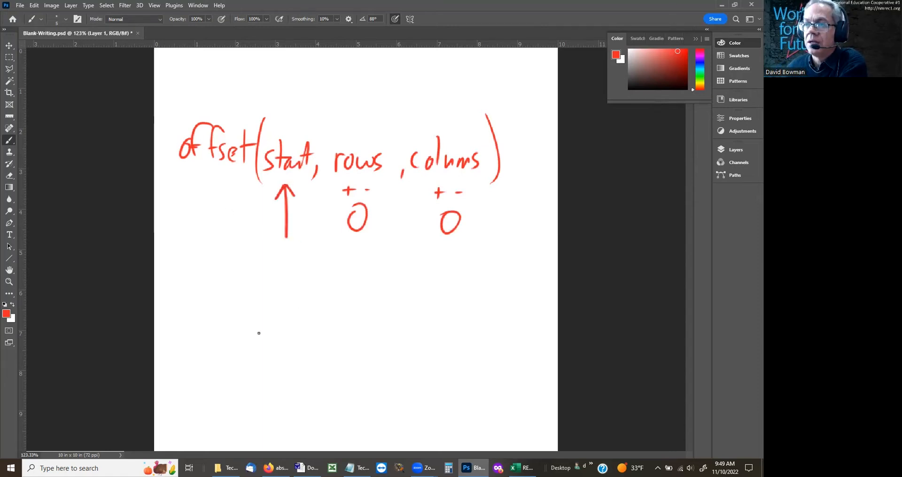
# Step: Handwrite "cell, 10, 0)" as an example beneath the arrow and the rows and columns notes
pyautogui.moveTo(268, 259); pyautogui.dragTo(267, 272)
pyautogui.moveTo(271, 266)
pyautogui.mouseDown()
pyautogui.moveTo(278, 260)
pyautogui.moveTo(277, 272)
pyautogui.mouseUp()
pyautogui.moveTo(285, 241); pyautogui.dragTo(290, 276)
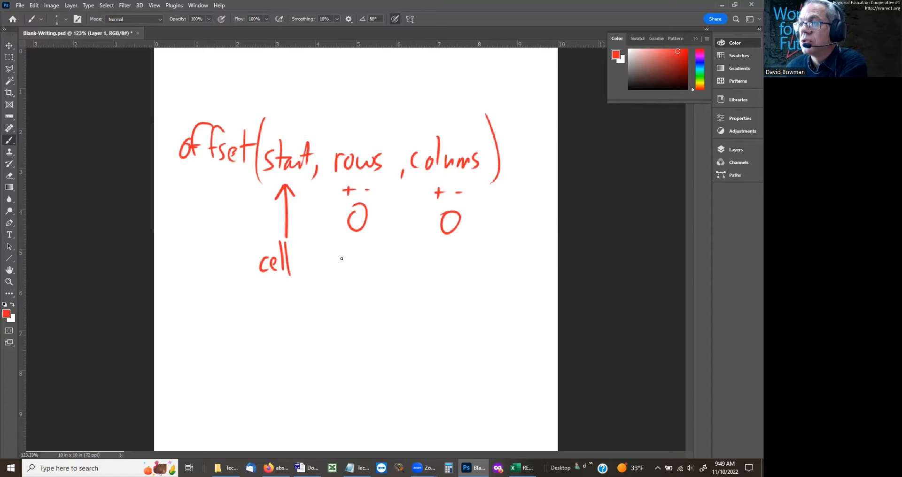
pyautogui.moveTo(344, 256)
pyautogui.mouseDown()
pyautogui.moveTo(342, 271)
pyautogui.moveTo(355, 253)
pyautogui.mouseUp()
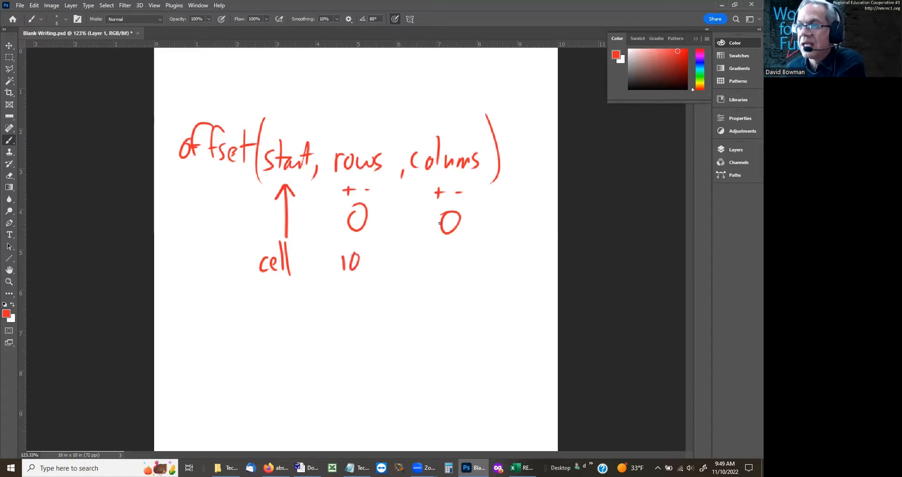
pyautogui.moveTo(326, 279); pyautogui.dragTo(323, 285)
pyautogui.moveTo(389, 274); pyautogui.dragTo(387, 281)
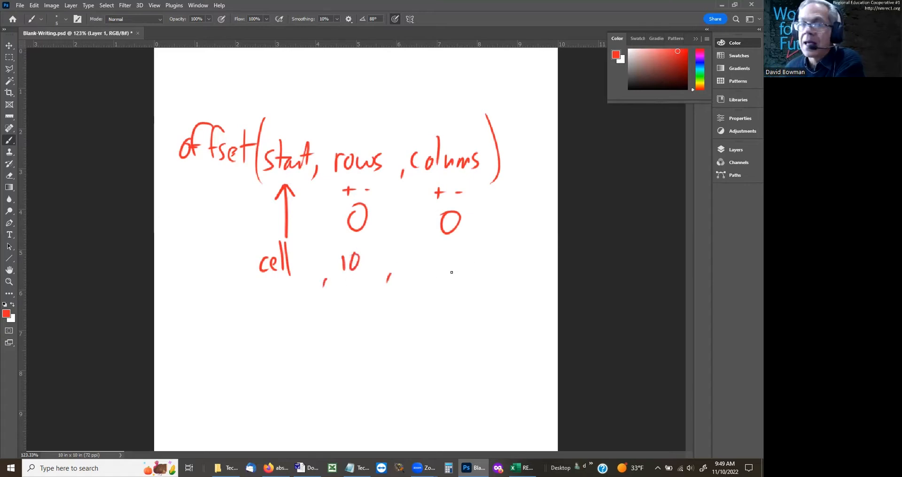
pyautogui.moveTo(441, 257); pyautogui.dragTo(465, 288)
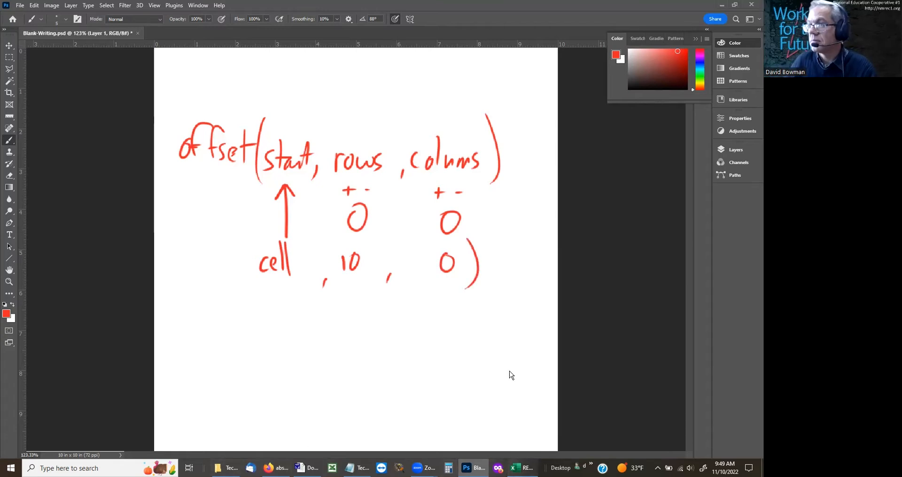
# Step: Switch to the Excel workbook and enter the text offset(starting,rows,columns) in merged cell C1 of the Enrollment Data sheet
pyautogui.click(521, 468)
pyautogui.click(196, 167)
pyautogui.press('Down')
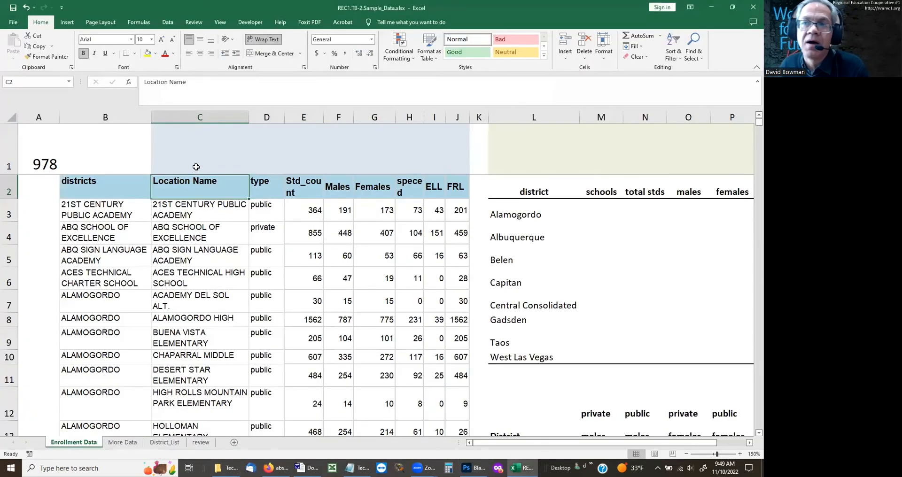
pyautogui.click(196, 167)
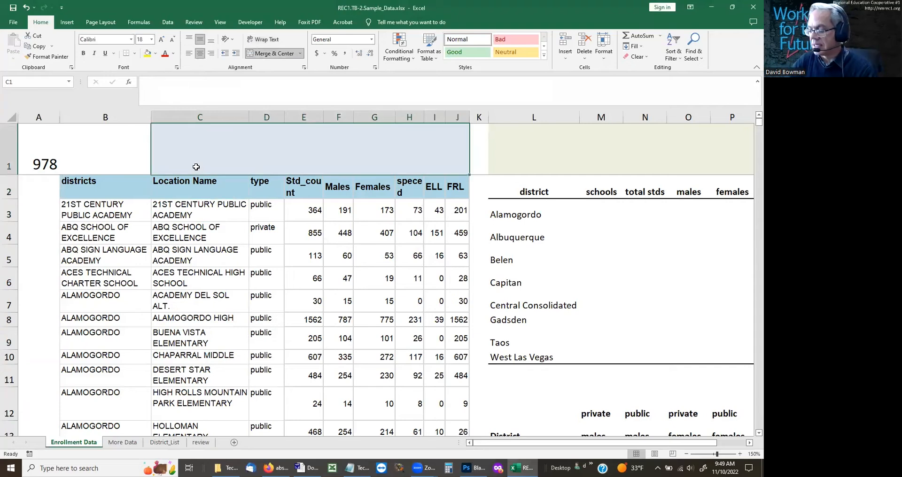
pyautogui.write("'")
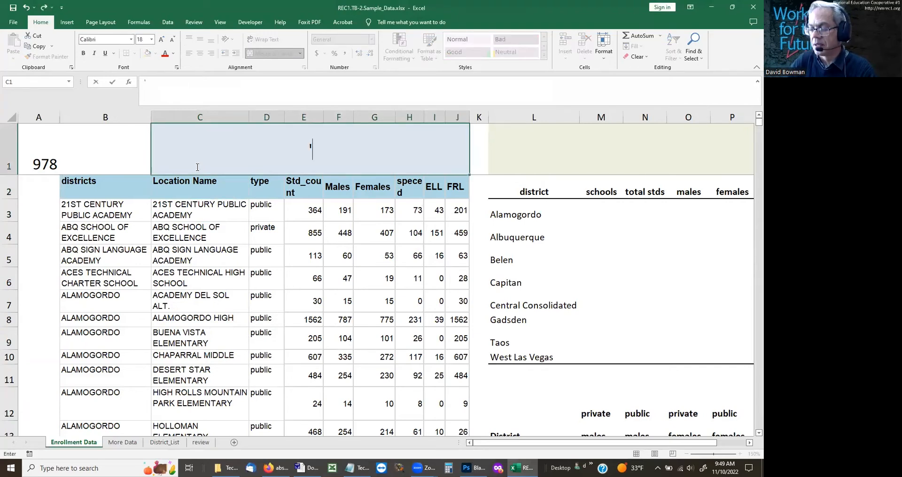
pyautogui.press('BackSpace')
pyautogui.write('offset()')
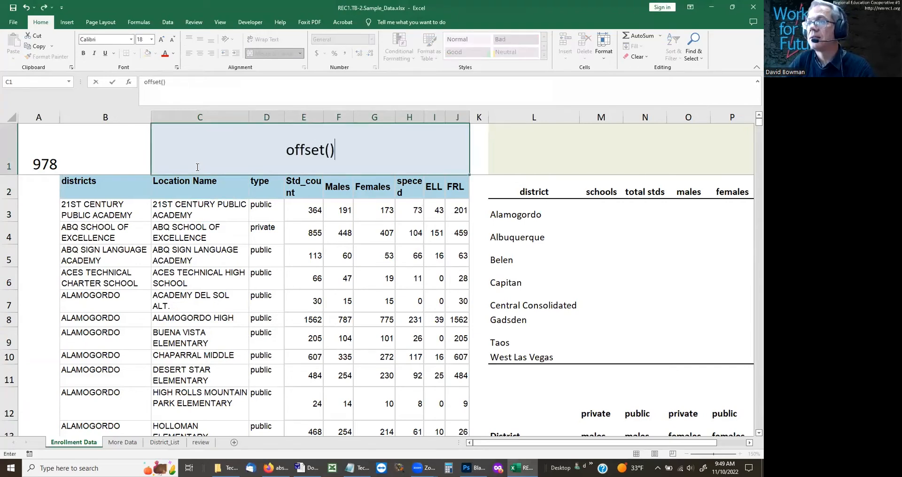
pyautogui.press('BackSpace')
pyautogui.write('sta')
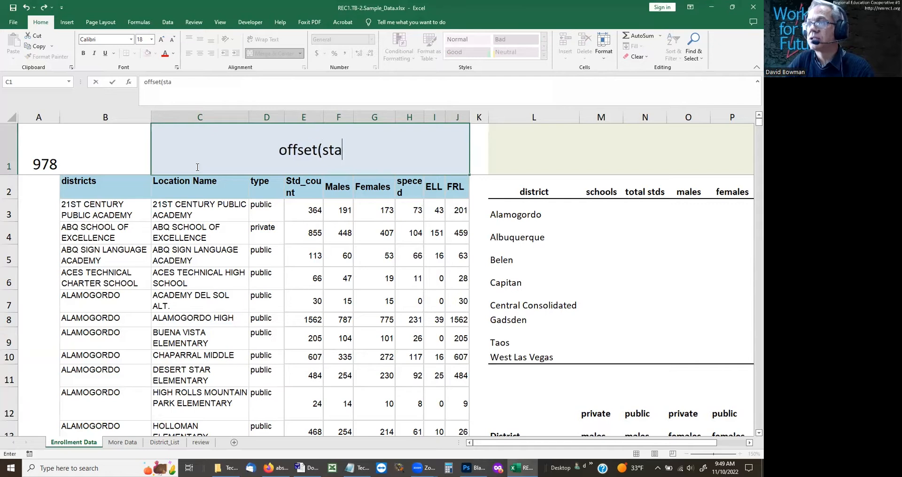
pyautogui.write('rting,re')
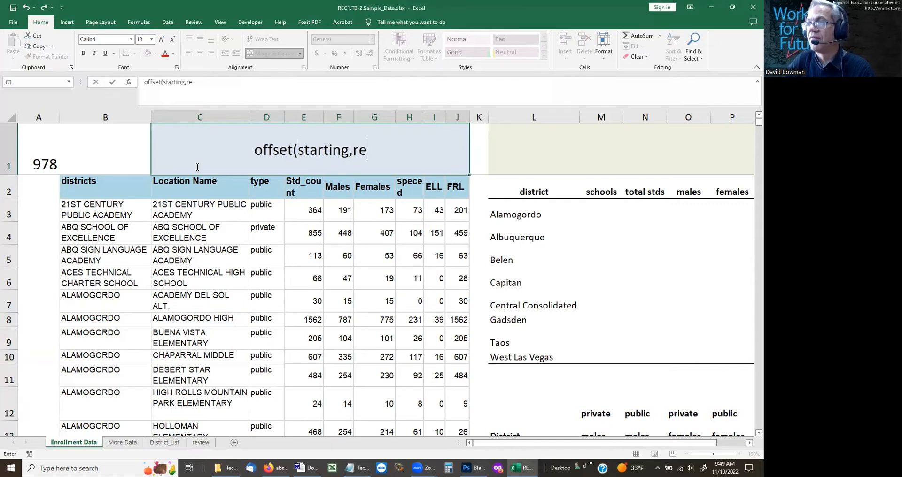
pyautogui.press('BackSpace')
pyautogui.write('w')
pyautogui.press('BackSpace')
pyautogui.write('ow')
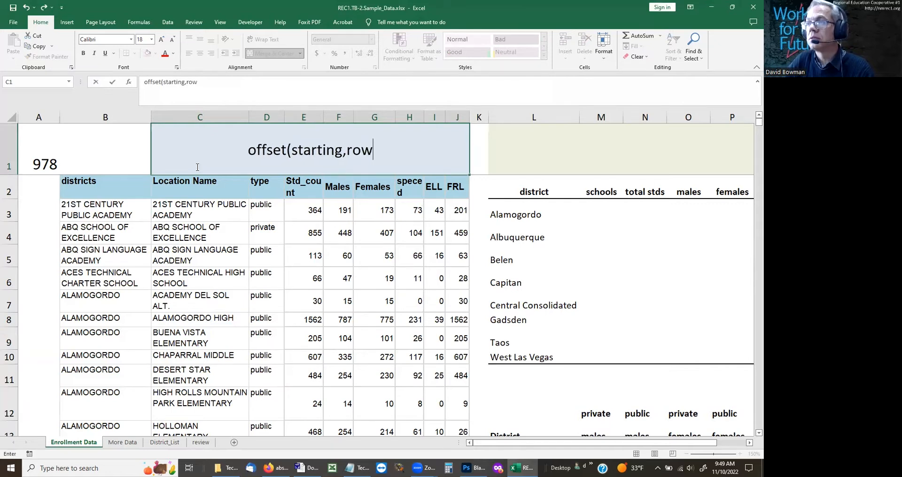
pyautogui.write('s,c')
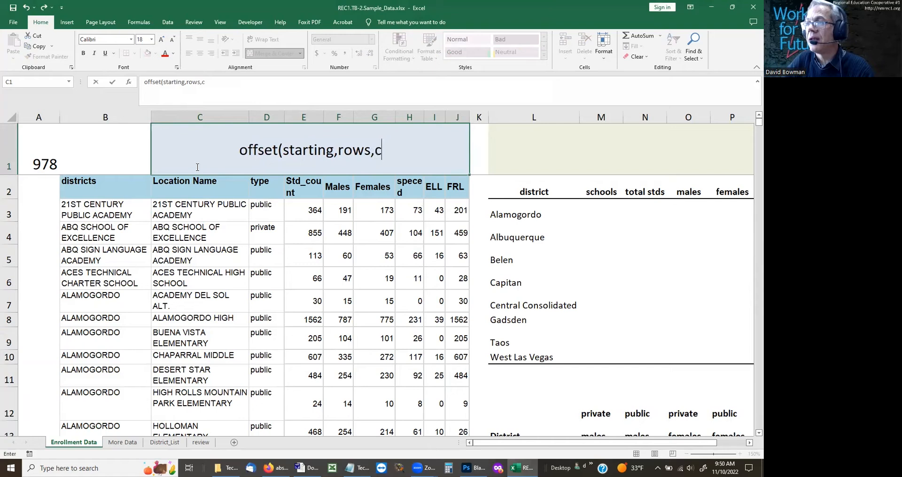
pyautogui.write('olumns)')
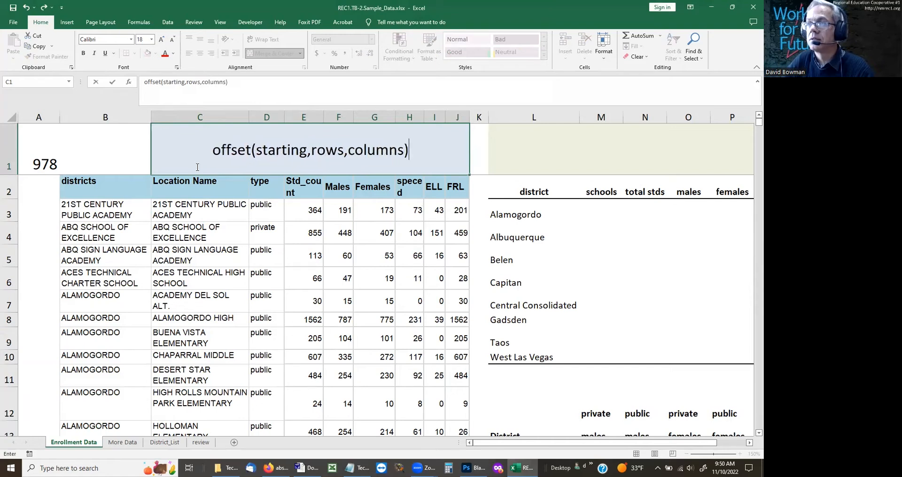
pyautogui.press('Return')
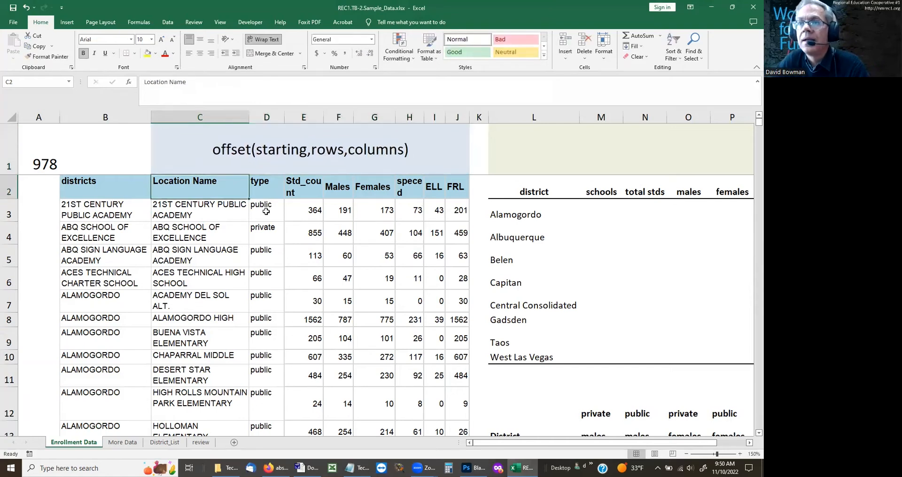
# Step: Fill cell E3, the first Std_count value, with yellow as the starting cell
pyautogui.click(266, 212)
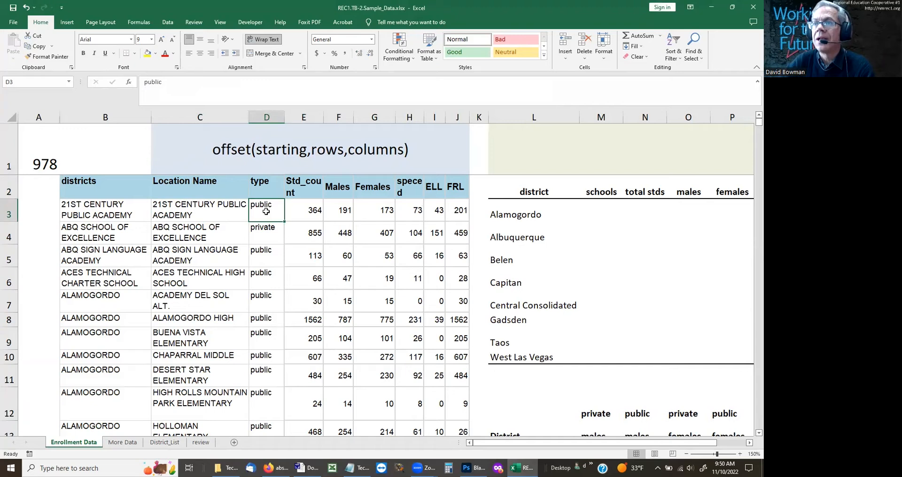
pyautogui.click(306, 212)
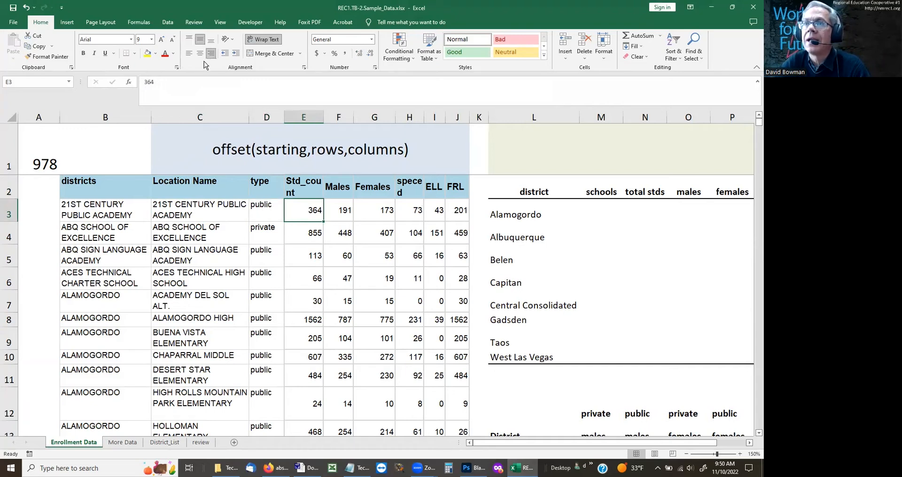
pyautogui.click(147, 53)
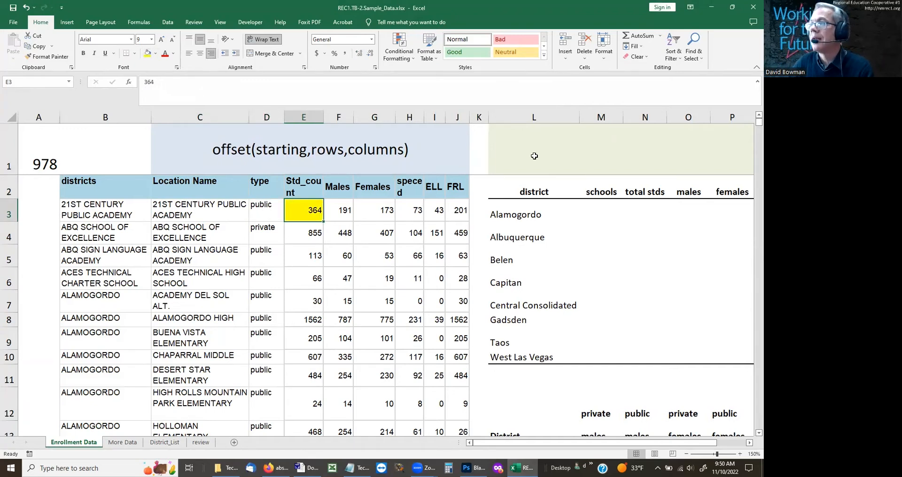
# Step: Replace the text in merged cell C1 with the formula =OFFSET(E3,2,2)
pyautogui.click(204, 137)
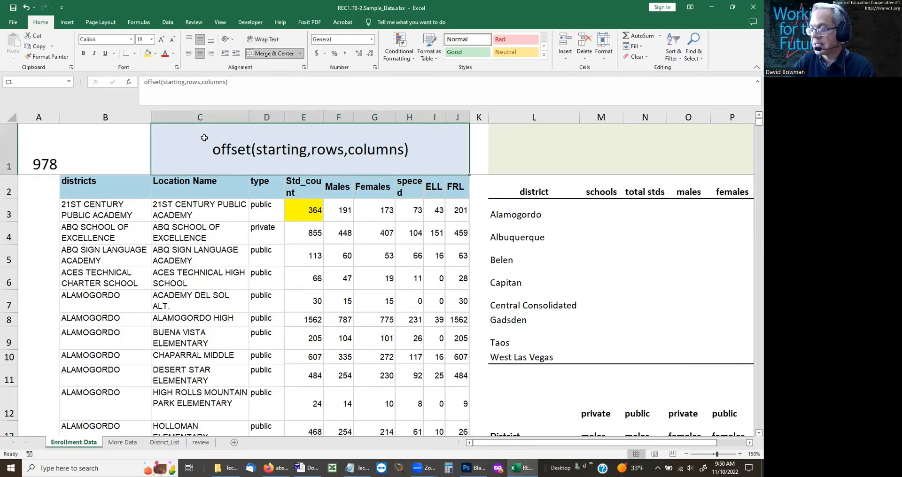
pyautogui.write('=offset')
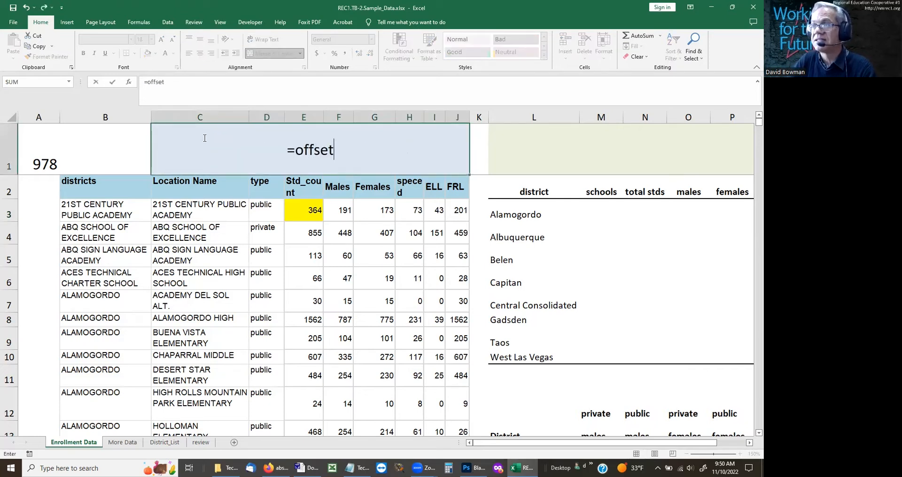
pyautogui.write('(')
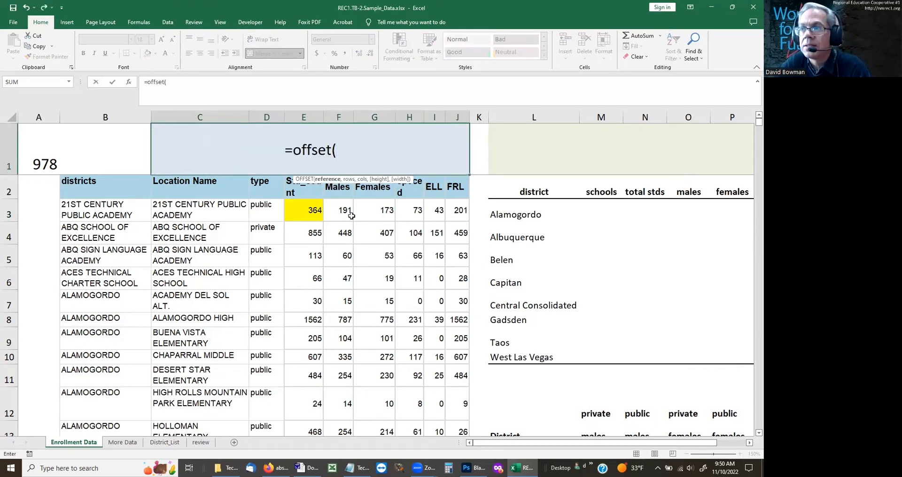
pyautogui.click(295, 214)
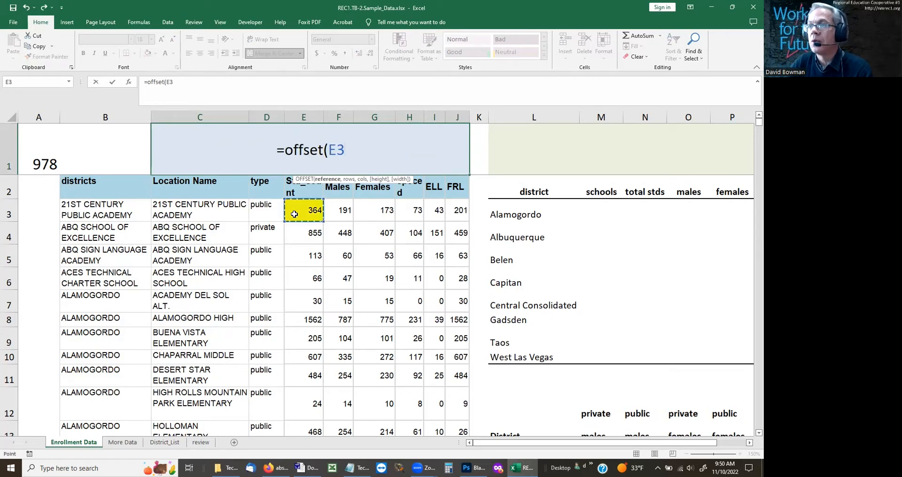
pyautogui.write(',')
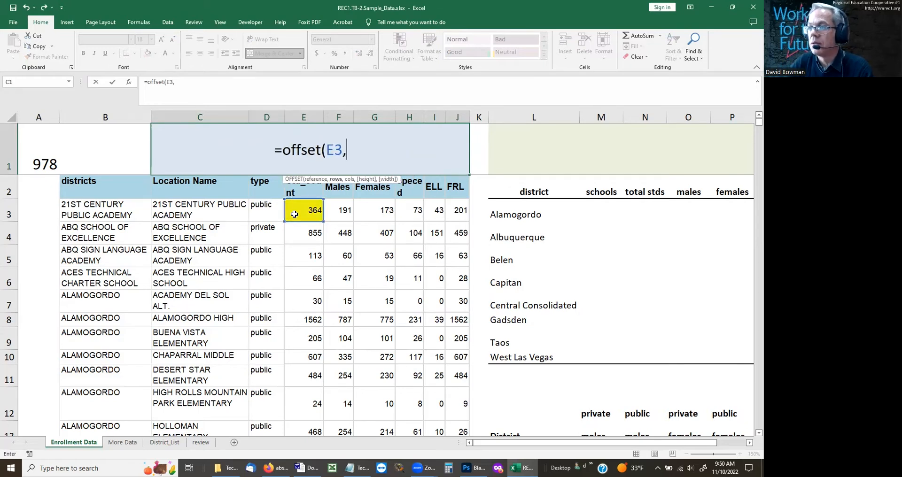
pyautogui.write('2')
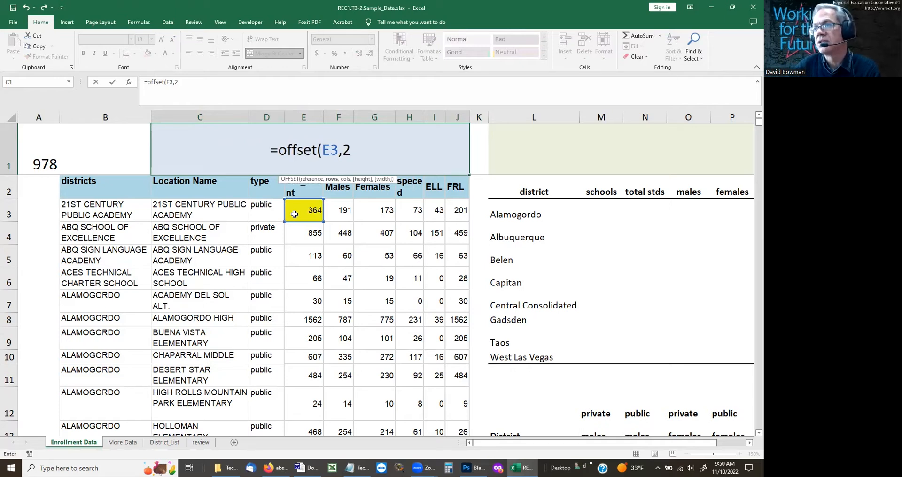
pyautogui.write(',2')
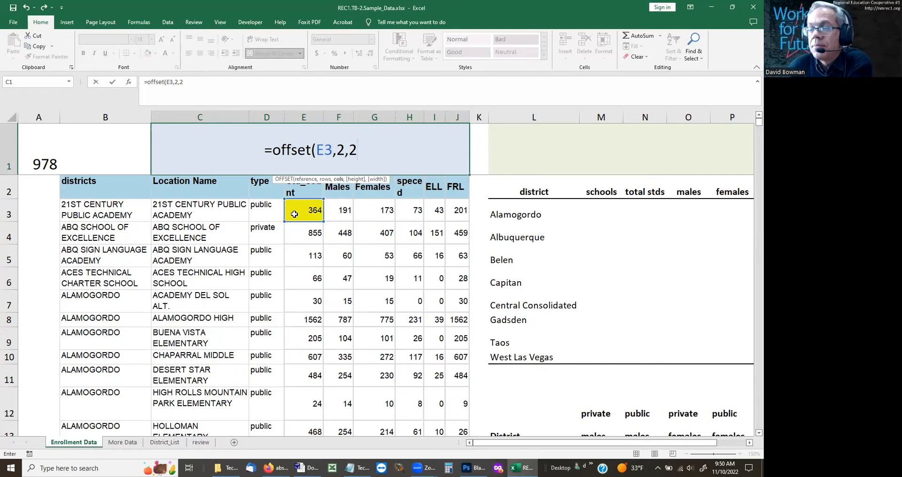
pyautogui.press('Return')
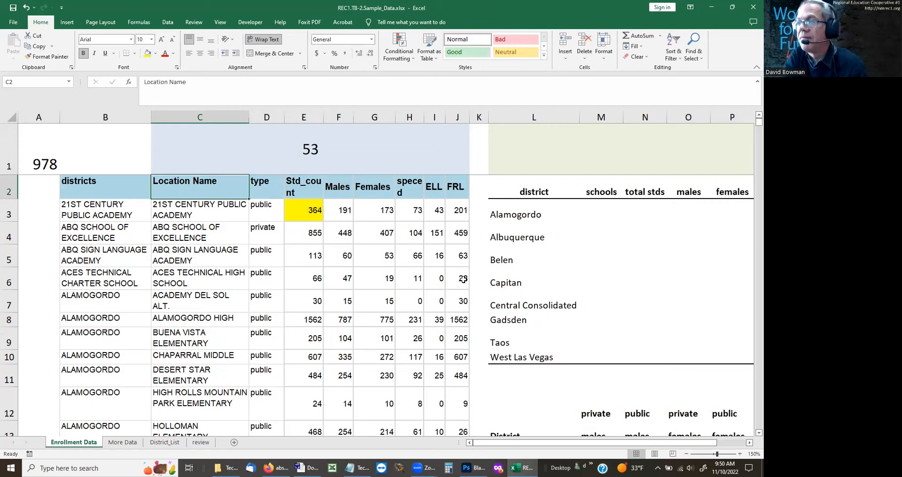
# Step: Fill cell G5 in the Females column with yellow to mark the cell the OFFSET formula points to
pyautogui.click(377, 255)
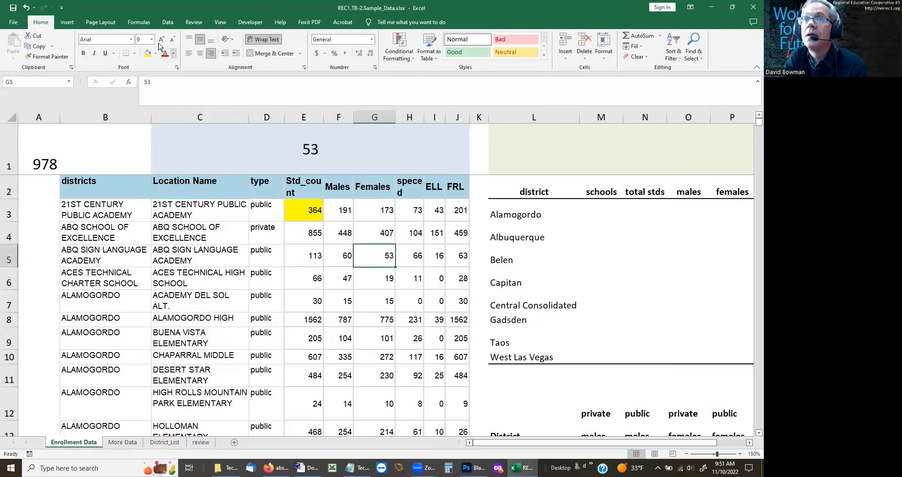
pyautogui.click(147, 54)
# Step: Trace the offset path from E3 down to E5 and across to G5, and check the formula in C1
pyautogui.moveTo(309, 225); pyautogui.dragTo(312, 256)
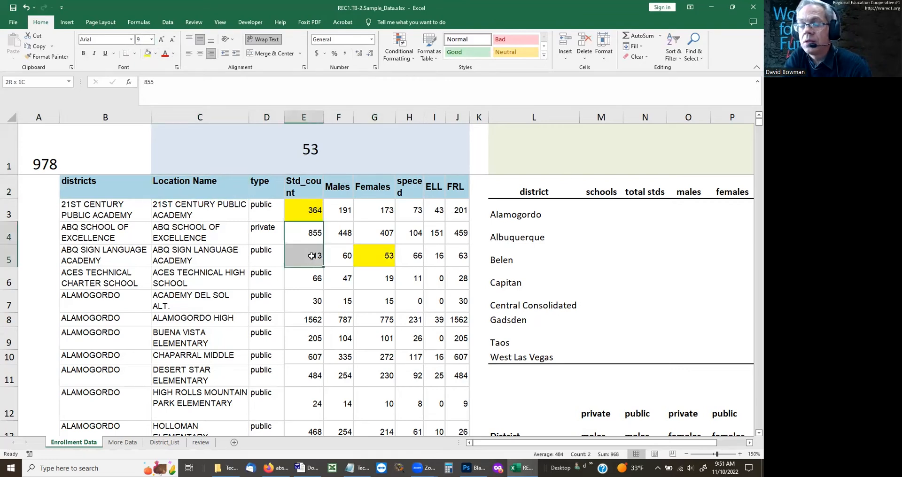
pyautogui.doubleClick(338, 257)
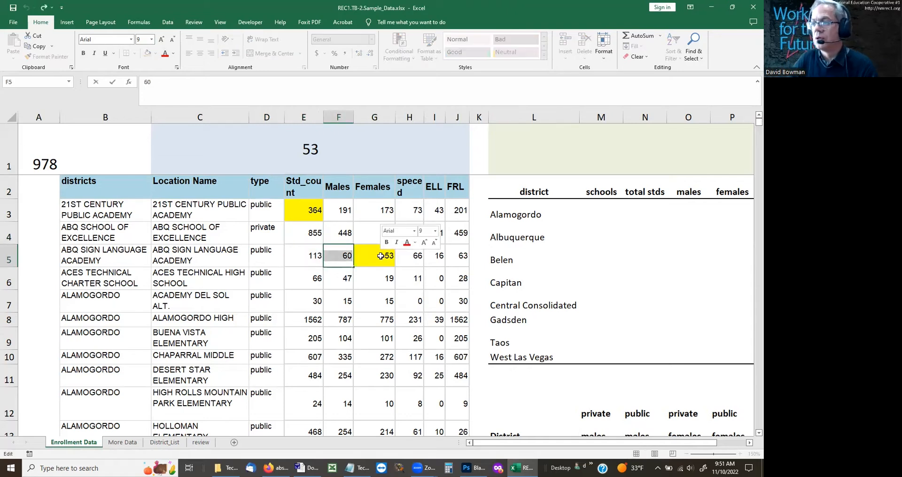
pyautogui.hotkey('ctrl', 'z')
pyautogui.press('Return')
pyautogui.press('Up')
pyautogui.hotkey('shift', 'Right')
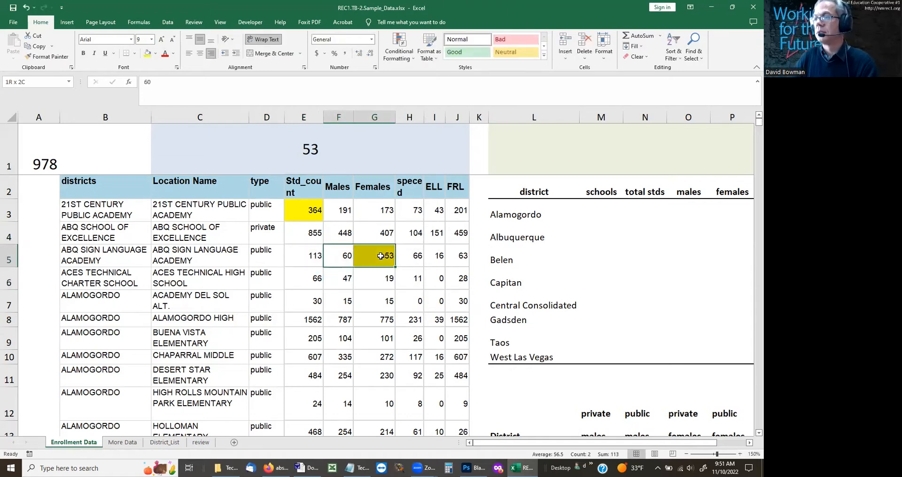
pyautogui.moveTo(314, 213); pyautogui.dragTo(306, 254)
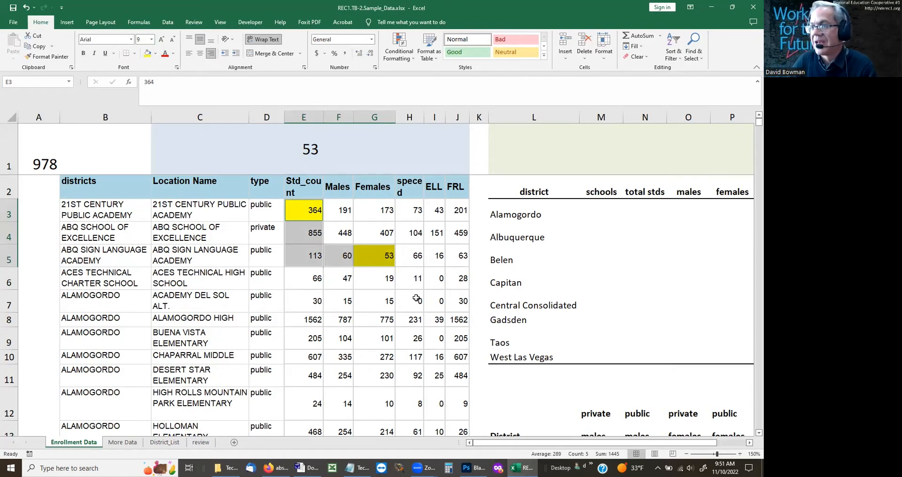
pyautogui.press('Up')
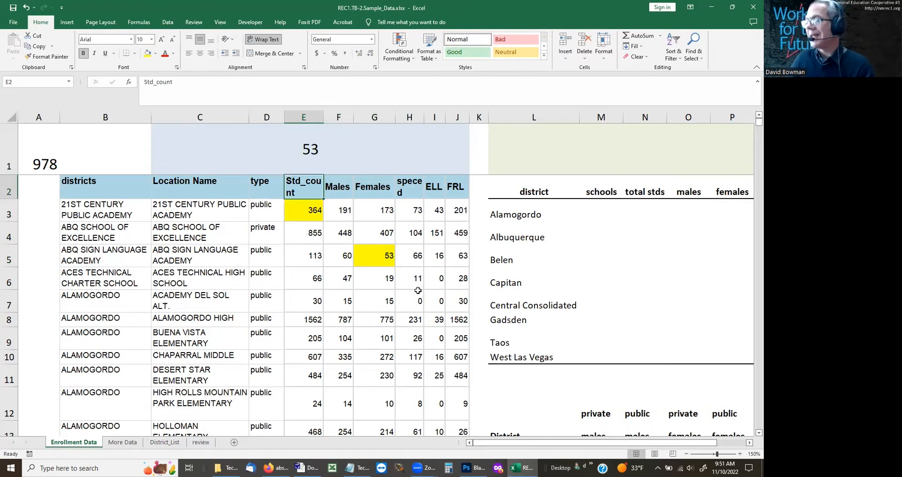
pyautogui.click(224, 134)
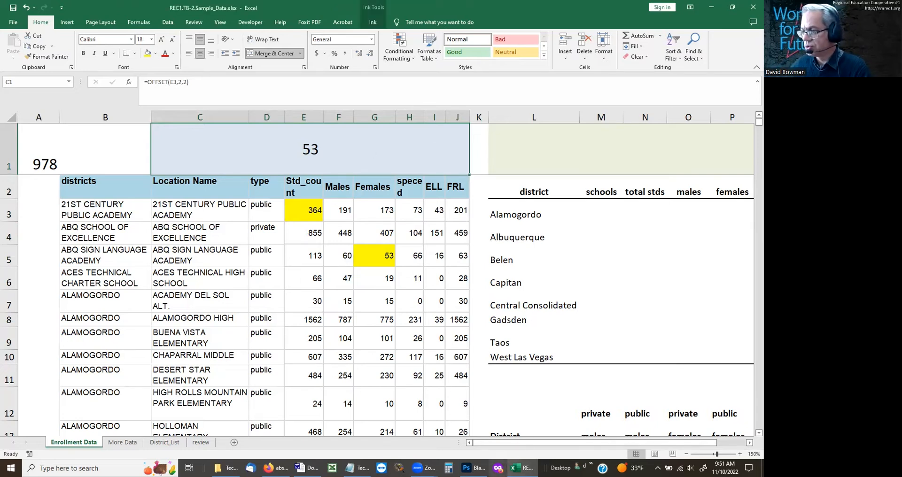
# Step: Switch to the Blank-Writing canvas in Photoshop and clear the handwritten OFFSET notes
pyautogui.click(473, 469)
pyautogui.hotkey('ctrl', 'BackSpace')
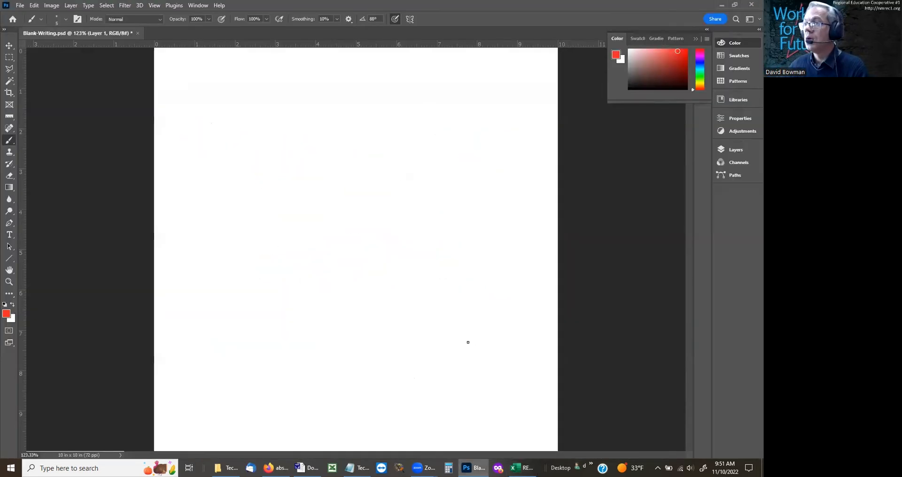
pyautogui.rightClick(197, 122)
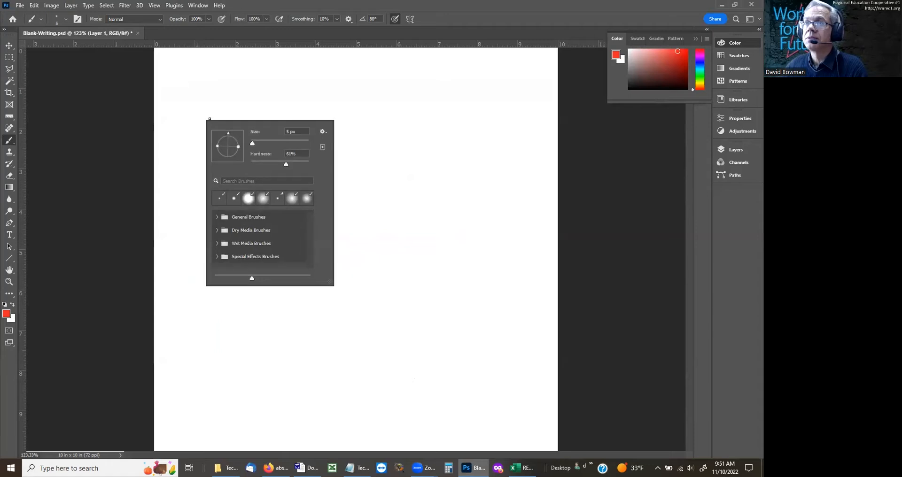
pyautogui.click(169, 181)
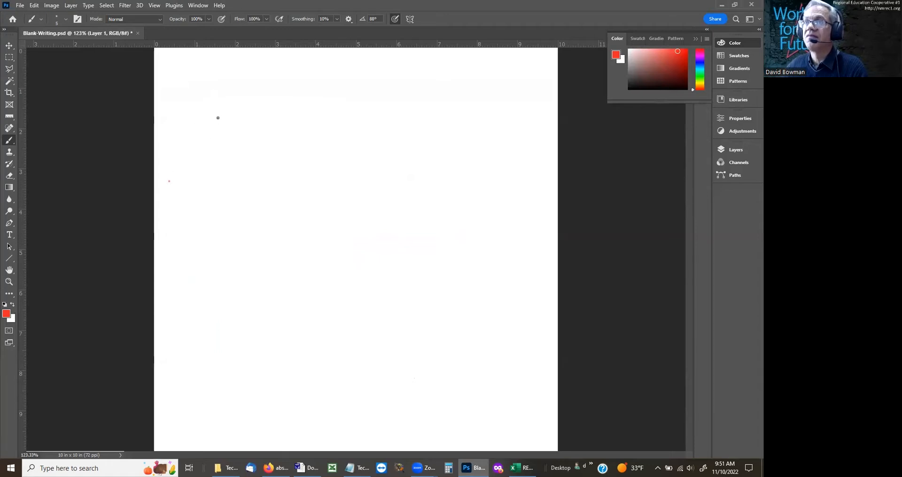
# Step: Handwrite "named range" in red across the upper part of the blank canvas
pyautogui.moveTo(199, 130)
pyautogui.mouseDown()
pyautogui.moveTo(253, 123)
pyautogui.moveTo(261, 133)
pyautogui.moveTo(296, 120)
pyautogui.moveTo(324, 141)
pyautogui.moveTo(331, 118)
pyautogui.moveTo(325, 155)
pyautogui.moveTo(348, 136)
pyautogui.mouseUp()
pyautogui.hotkey('ctrl', 'z')
pyautogui.hotkey('ctrl', 'z')
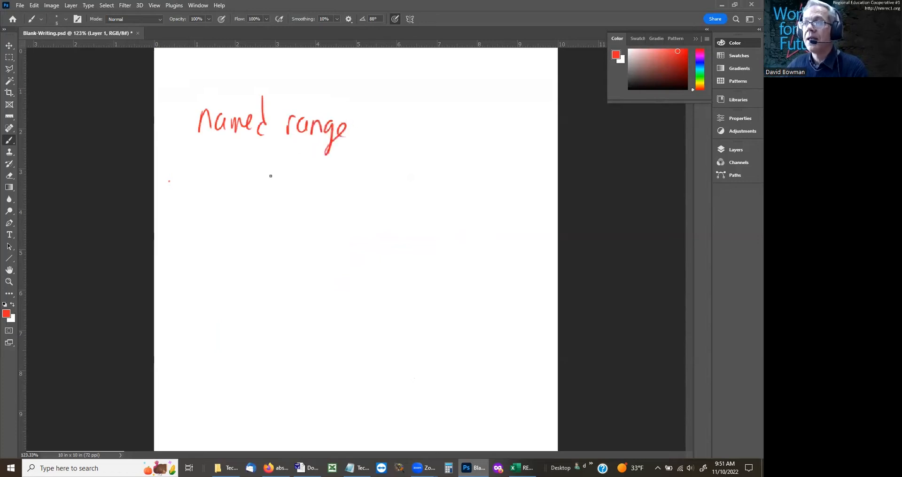
# Step: Handwrite "(start : end)" below the heading, adding an arrow pointing up to start and a circle around end
pyautogui.moveTo(249, 200)
pyautogui.mouseDown()
pyautogui.moveTo(240, 237)
pyautogui.moveTo(257, 248)
pyautogui.moveTo(261, 240)
pyautogui.mouseUp()
pyautogui.moveTo(274, 209); pyautogui.dragTo(276, 241)
pyautogui.moveTo(265, 231)
pyautogui.mouseDown()
pyautogui.moveTo(312, 217)
pyautogui.moveTo(310, 236)
pyautogui.mouseUp()
pyautogui.moveTo(311, 225)
pyautogui.mouseDown()
pyautogui.moveTo(332, 242)
pyautogui.moveTo(376, 241)
pyautogui.mouseUp()
pyautogui.click(329, 224)
pyautogui.moveTo(389, 203); pyautogui.dragTo(386, 244)
pyautogui.moveTo(383, 178); pyautogui.dragTo(395, 259)
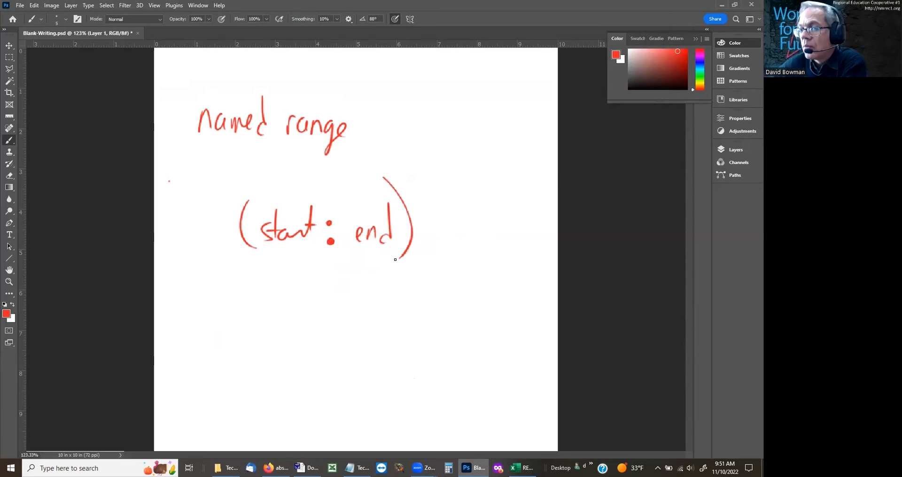
pyautogui.moveTo(276, 269)
pyautogui.mouseDown()
pyautogui.moveTo(295, 267)
pyautogui.moveTo(291, 286)
pyautogui.mouseUp()
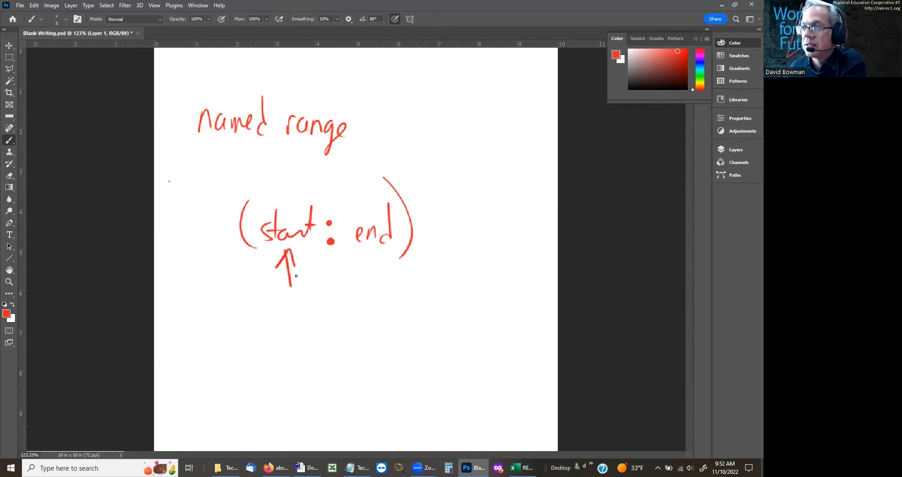
pyautogui.moveTo(342, 267); pyautogui.dragTo(406, 241)
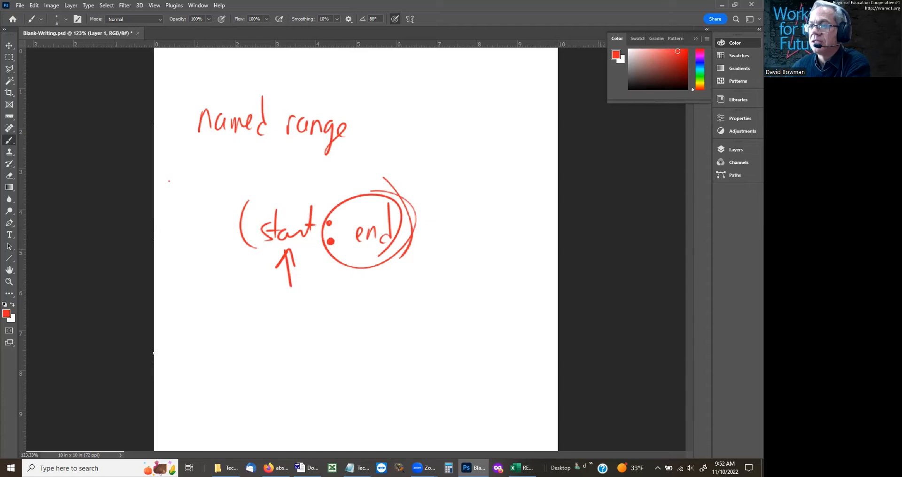
# Step: Handwrite "start" beneath the arrow, with "B3 :" below it as the beginning of the range
pyautogui.moveTo(250, 311); pyautogui.dragTo(234, 332)
pyautogui.moveTo(248, 296)
pyautogui.mouseDown()
pyautogui.moveTo(260, 329)
pyautogui.moveTo(284, 325)
pyautogui.mouseUp()
pyautogui.moveTo(280, 320); pyautogui.dragTo(291, 317)
pyautogui.moveTo(258, 355); pyautogui.dragTo(257, 374)
pyautogui.click(259, 372)
pyautogui.moveTo(275, 348)
pyautogui.mouseDown()
pyautogui.moveTo(271, 374)
pyautogui.moveTo(307, 361)
pyautogui.moveTo(308, 374)
pyautogui.mouseUp()
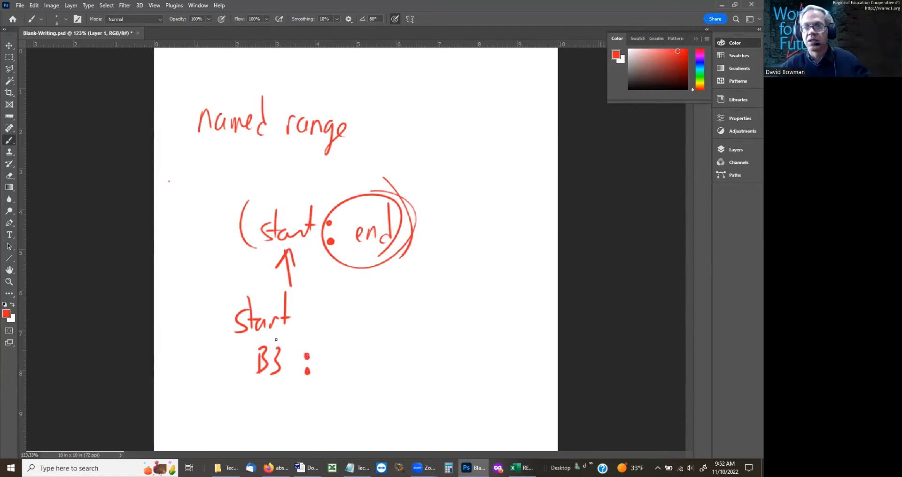
pyautogui.rightClick(365, 307)
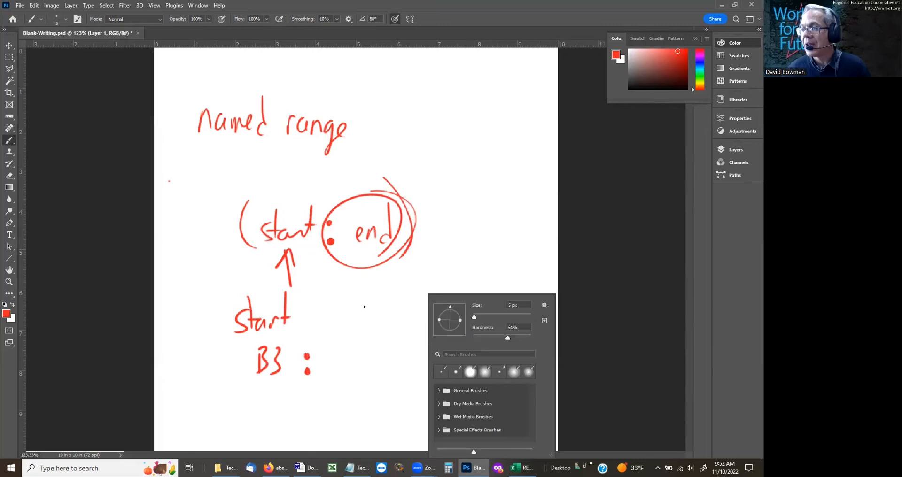
pyautogui.click(345, 337)
pyautogui.moveTo(342, 324); pyautogui.dragTo(350, 387)
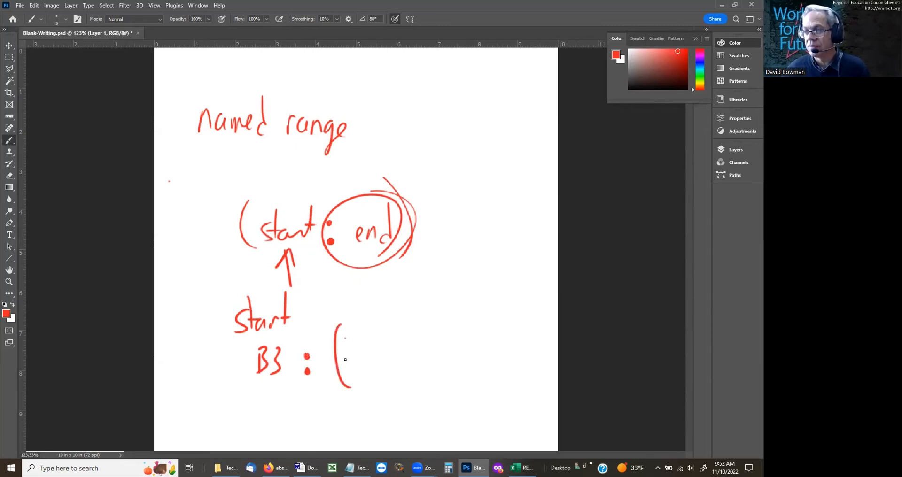
pyautogui.hotkey('ctrl', 'z')
# Step: Handwrite "offset(B3, , )" after "B3 :", leaving gaps for the row and column arguments
pyautogui.moveTo(332, 356)
pyautogui.mouseDown()
pyautogui.moveTo(340, 371)
pyautogui.moveTo(350, 358)
pyautogui.mouseUp()
pyautogui.moveTo(361, 334)
pyautogui.mouseDown()
pyautogui.moveTo(350, 339)
pyautogui.moveTo(351, 369)
pyautogui.mouseUp()
pyautogui.moveTo(354, 357); pyautogui.dragTo(364, 366)
pyautogui.moveTo(370, 361); pyautogui.dragTo(380, 364)
pyautogui.moveTo(386, 330); pyautogui.dragTo(382, 363)
pyautogui.moveTo(380, 354); pyautogui.dragTo(390, 352)
pyautogui.moveTo(402, 317)
pyautogui.mouseDown()
pyautogui.moveTo(395, 331)
pyautogui.moveTo(408, 378)
pyautogui.mouseUp()
pyautogui.moveTo(414, 347)
pyautogui.mouseDown()
pyautogui.moveTo(412, 367)
pyautogui.moveTo(437, 356)
pyautogui.moveTo(428, 365)
pyautogui.moveTo(441, 374)
pyautogui.mouseUp()
pyautogui.moveTo(506, 360); pyautogui.dragTo(509, 367)
pyautogui.moveTo(525, 300); pyautogui.dragTo(545, 365)
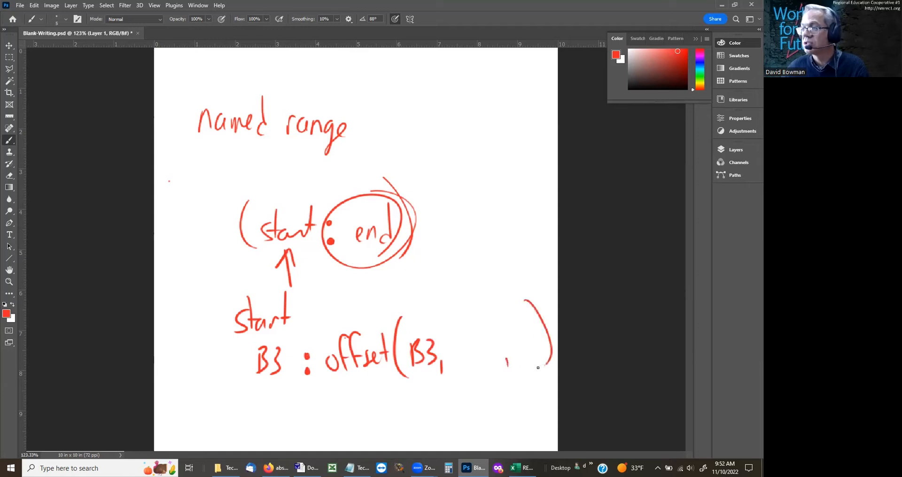
# Step: Fill in the handwritten offset with 0 as the last argument and "count" in the middle gap, with a brace beneath it
pyautogui.moveTo(529, 330); pyautogui.dragTo(522, 338)
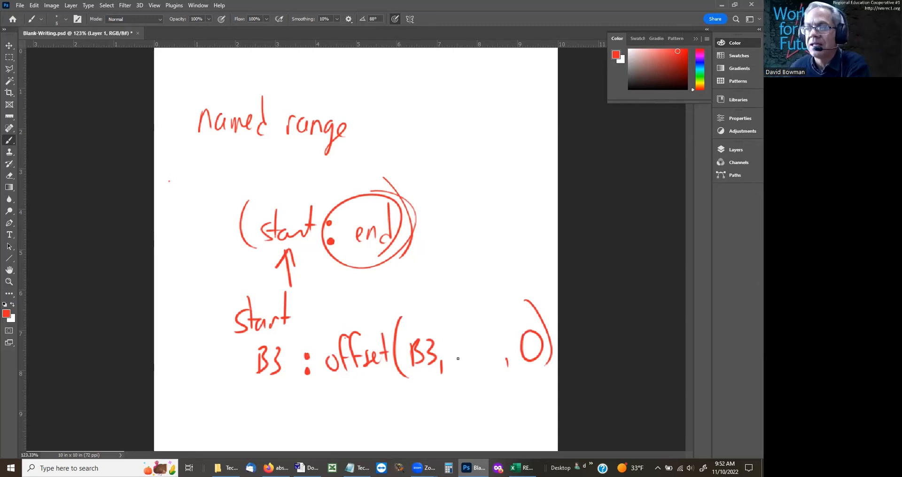
pyautogui.moveTo(446, 383); pyautogui.dragTo(512, 373)
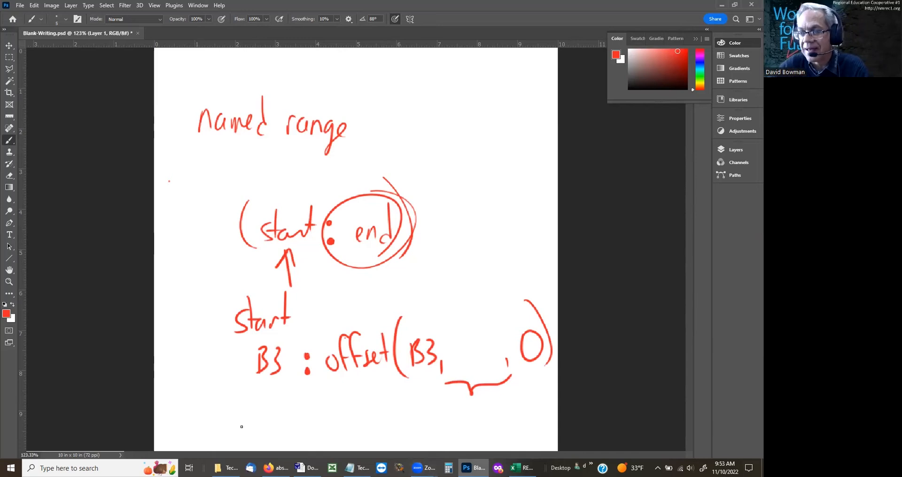
pyautogui.moveTo(522, 468)
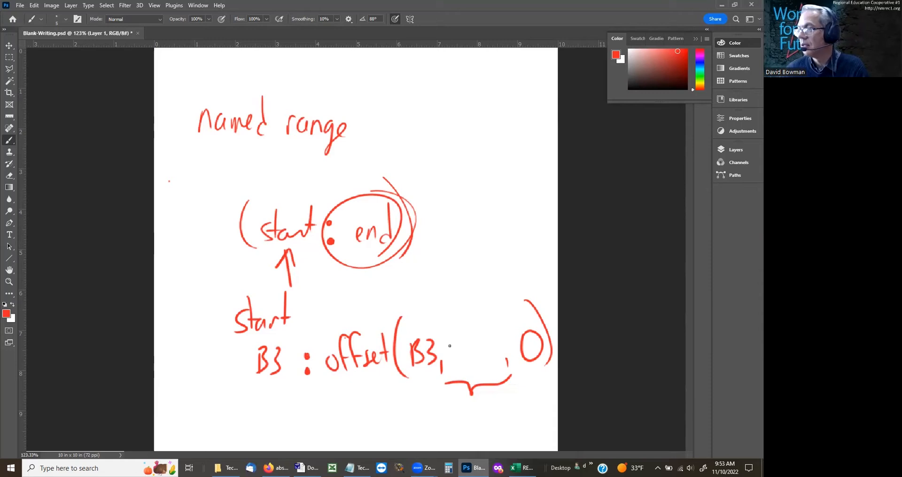
pyautogui.moveTo(459, 344)
pyautogui.mouseDown()
pyautogui.moveTo(458, 353)
pyautogui.moveTo(487, 341)
pyautogui.mouseUp()
pyautogui.moveTo(494, 313); pyautogui.dragTo(492, 336)
pyautogui.moveTo(484, 329); pyautogui.dragTo(503, 322)
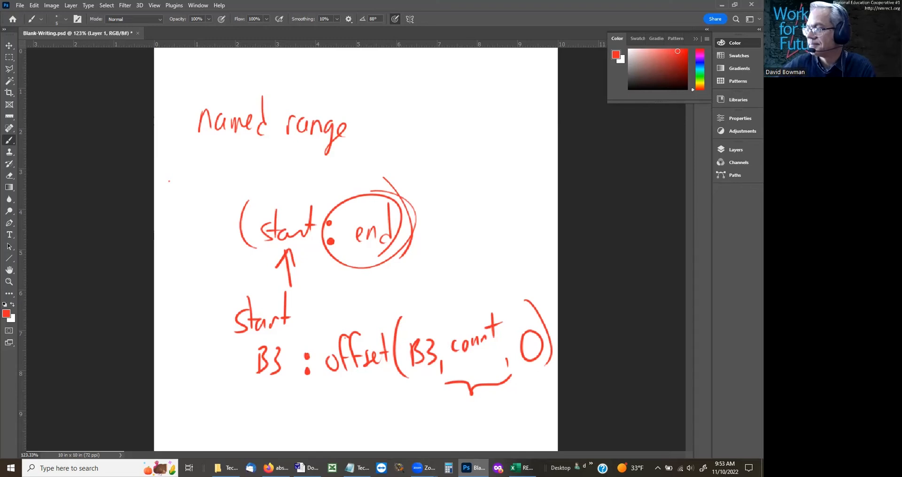
# Step: Switch to the Excel workbook and check which cells the districts name refers to in the Name Manager
pyautogui.click(521, 468)
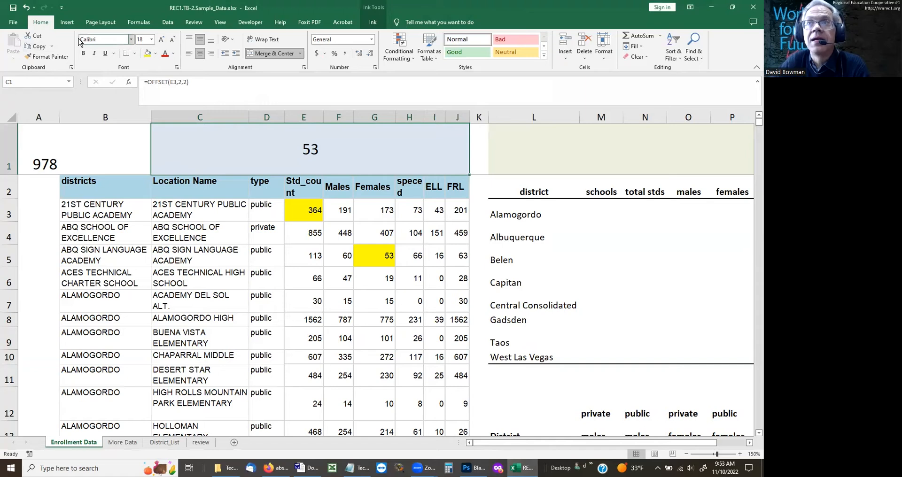
pyautogui.click(139, 22)
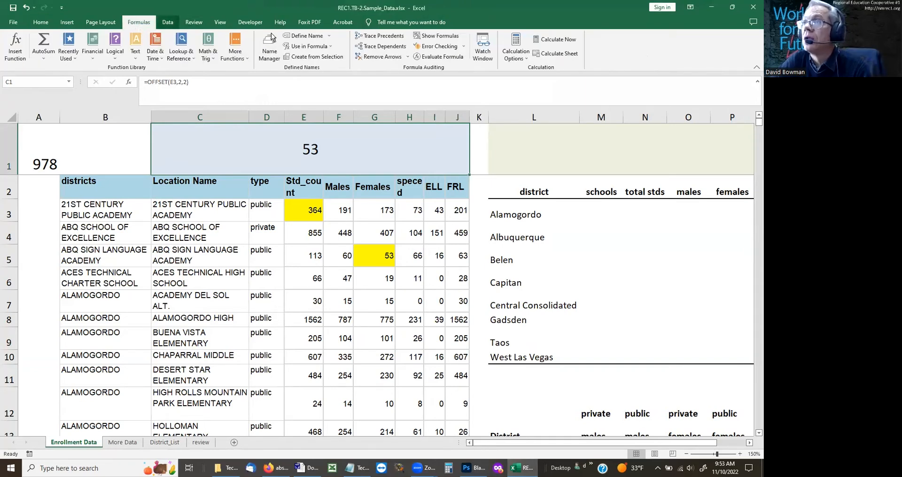
pyautogui.click(271, 49)
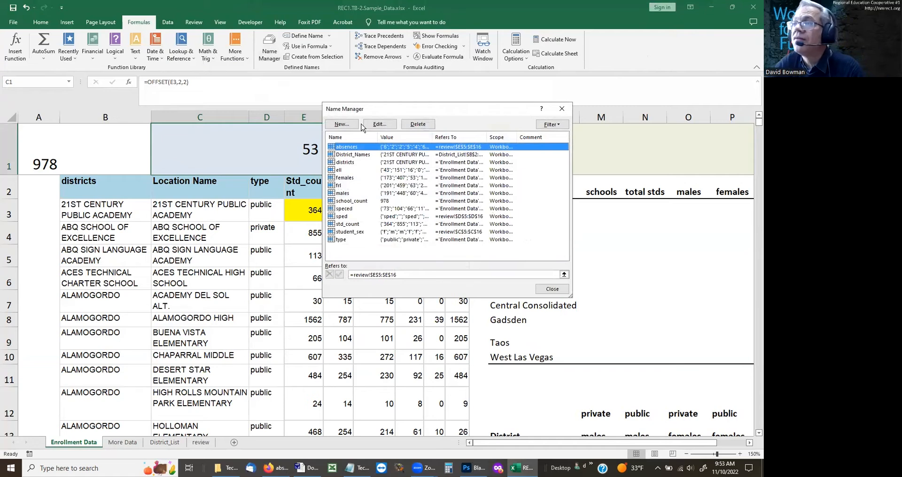
pyautogui.click(348, 163)
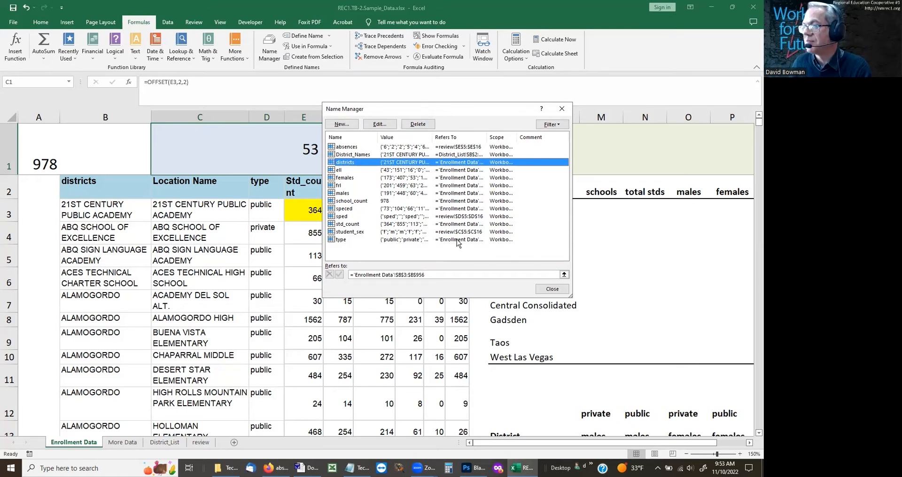
pyautogui.click(553, 289)
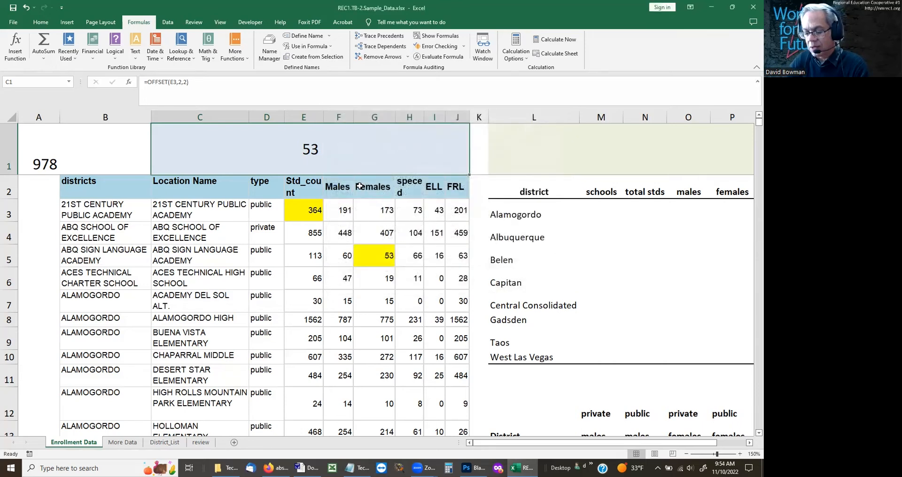
# Step: Replace the OFFSET formula in merged cell C1 with the text b3:b956
pyautogui.write('b3:b9')
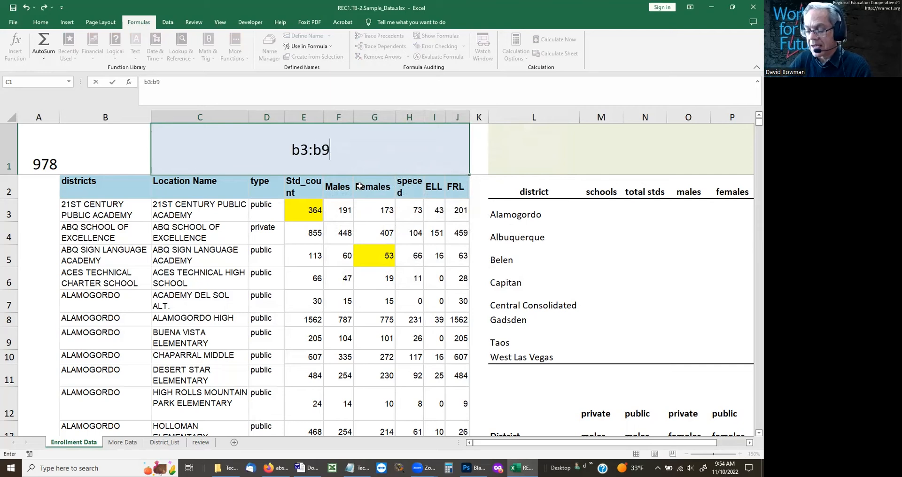
pyautogui.write('56')
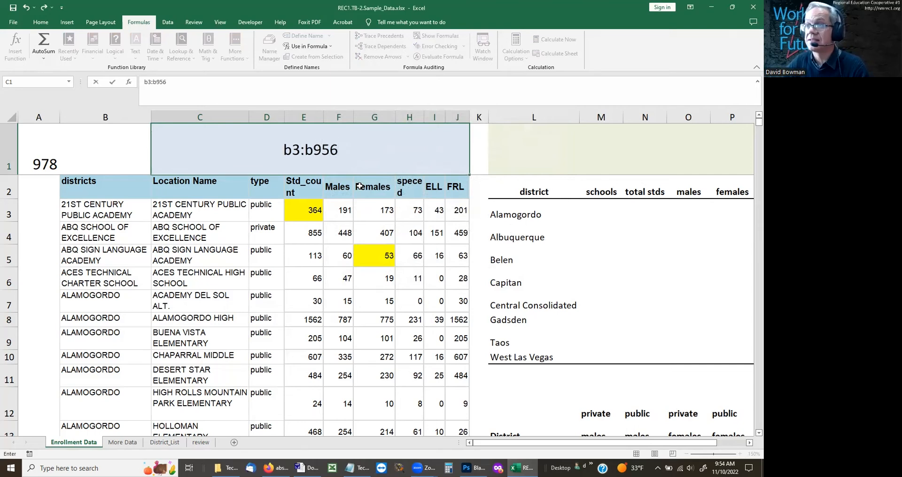
pyautogui.hotkey('ctrl', 'Return')
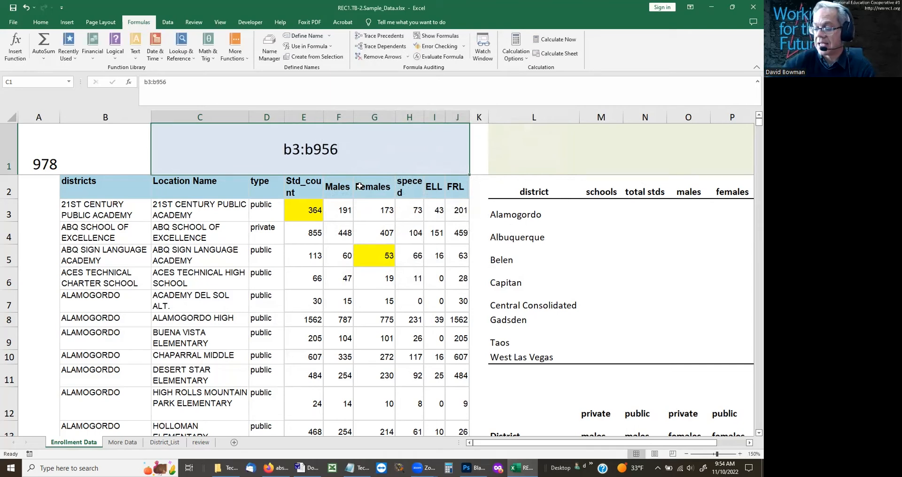
# Step: Start a new text entry in C1 with offset(b3 in place of the fixed range
pyautogui.write('b')
pyautogui.press('BackSpace')
pyautogui.write('of')
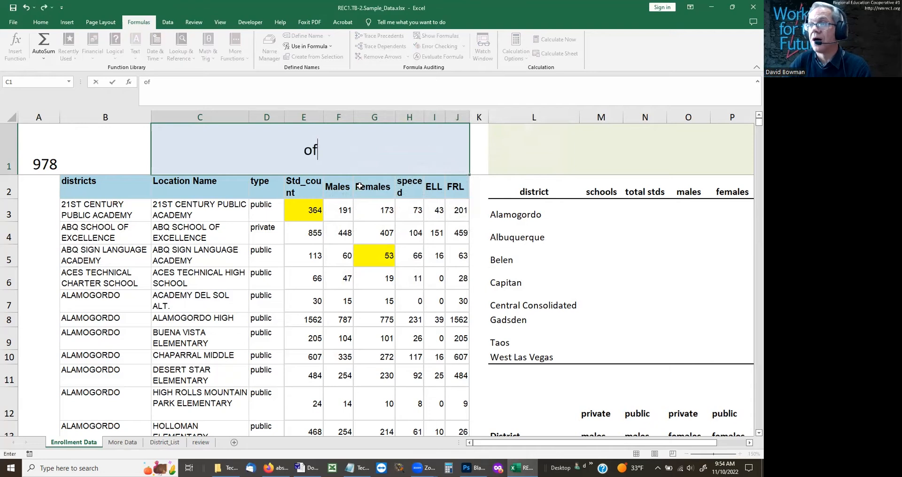
pyautogui.write('fset(b')
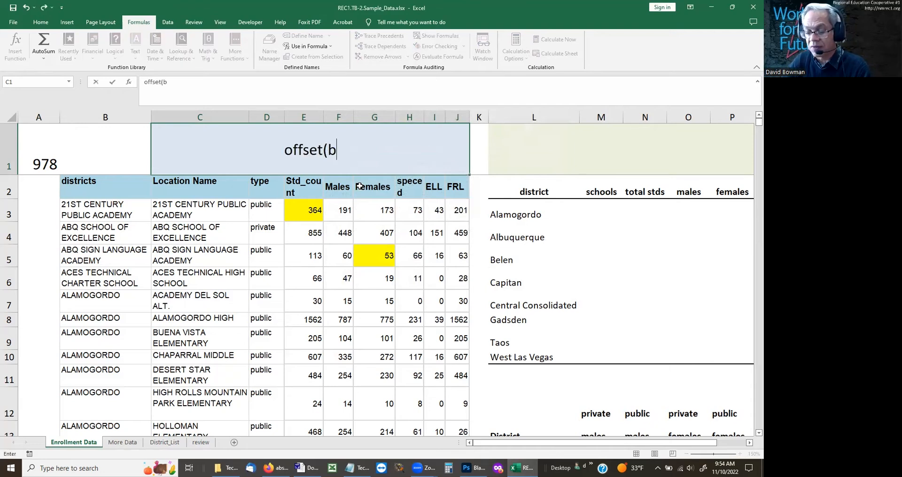
pyautogui.write('3:')
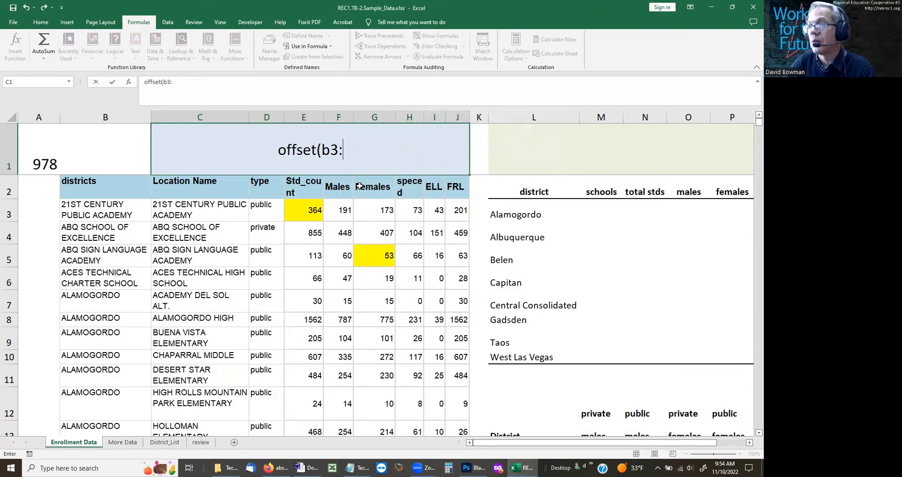
pyautogui.write('scoun')
pyautogui.press('BackSpace')
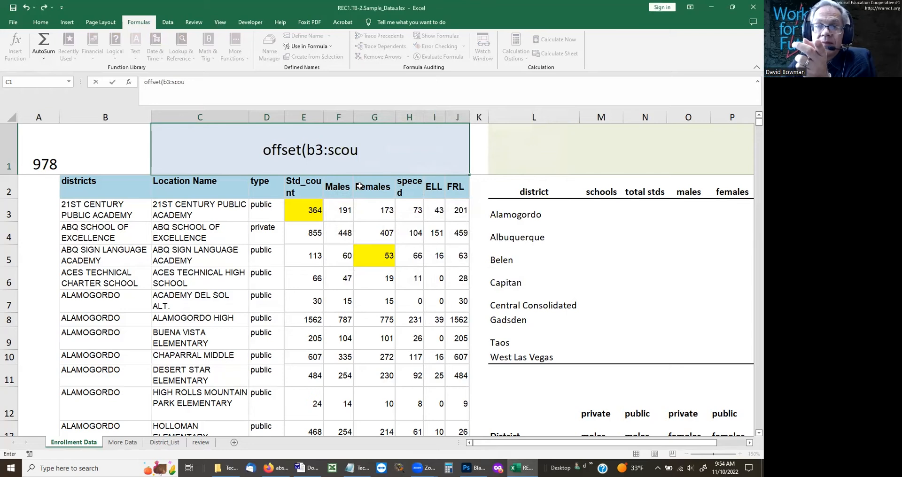
pyautogui.press('BackSpace')
pyautogui.press('BackSpace')
pyautogui.write('hp')
pyautogui.press('BackSpace')
pyautogui.write('ool_copn')
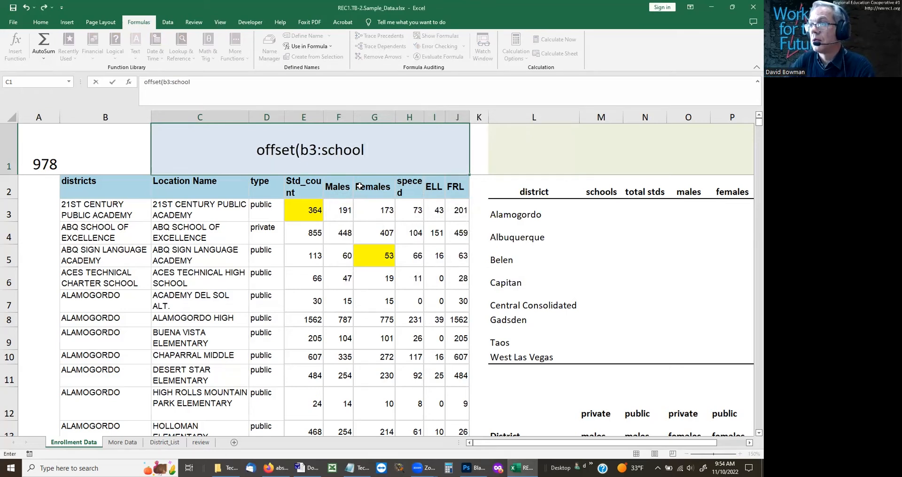
pyautogui.press('BackSpace')
pyautogui.press('BackSpace')
pyautogui.write('unt')
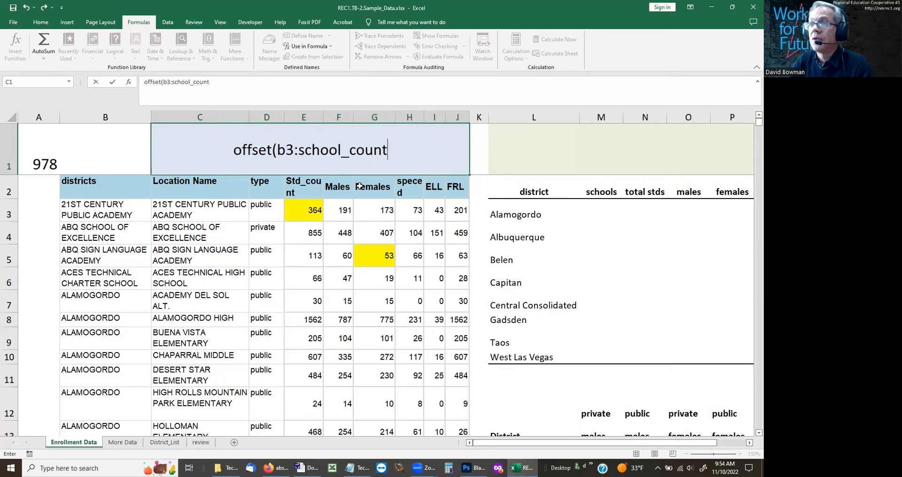
pyautogui.press('BackSpace')
pyautogui.press('BackSpace')
pyautogui.press('BackSpace')
pyautogui.press('BackSpace')
pyautogui.press('BackSpace')
pyautogui.press('BackSpace')
pyautogui.press('BackSpace')
pyautogui.press('BackSpace')
pyautogui.press('BackSpace')
pyautogui.press('BackSpace')
pyautogui.press('BackSpace')
pyautogui.press('BackSpace')
pyautogui.press('BackSpace')
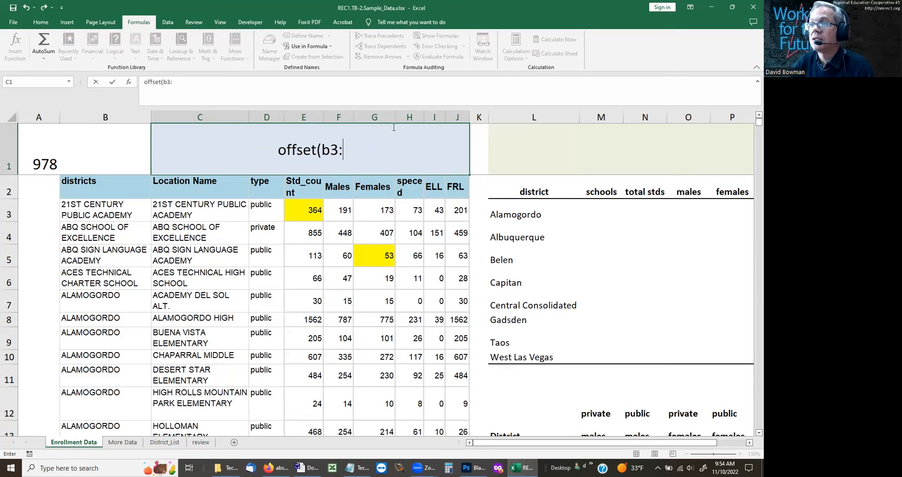
# Step: Complete the text entry in C1 as offset(b3,school_count,0)
pyautogui.write(',')
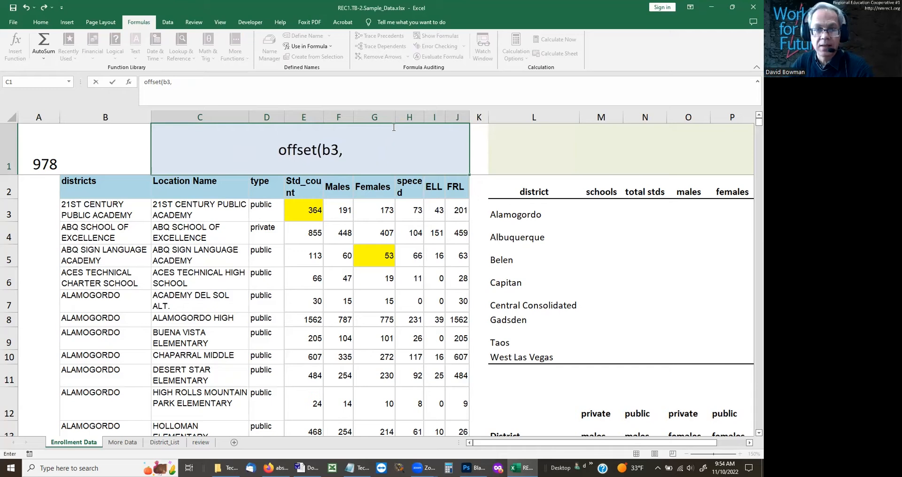
pyautogui.write('schou')
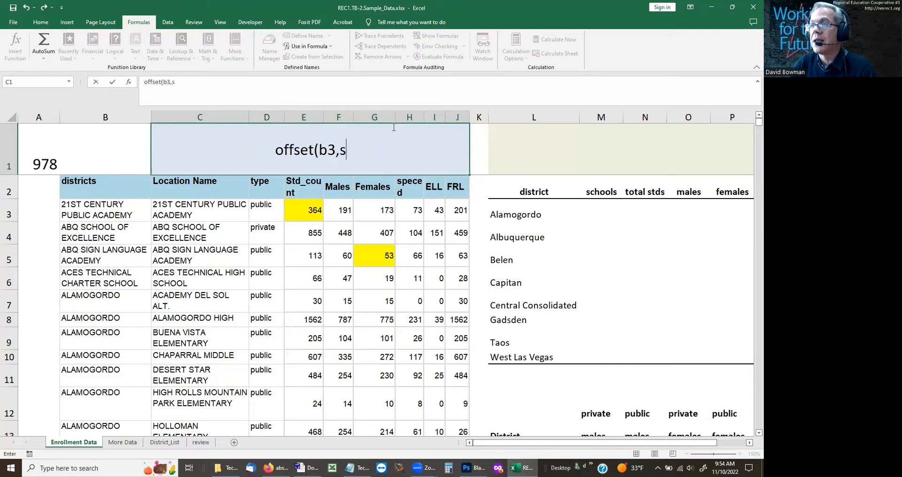
pyautogui.press('BackSpace')
pyautogui.write('9o')
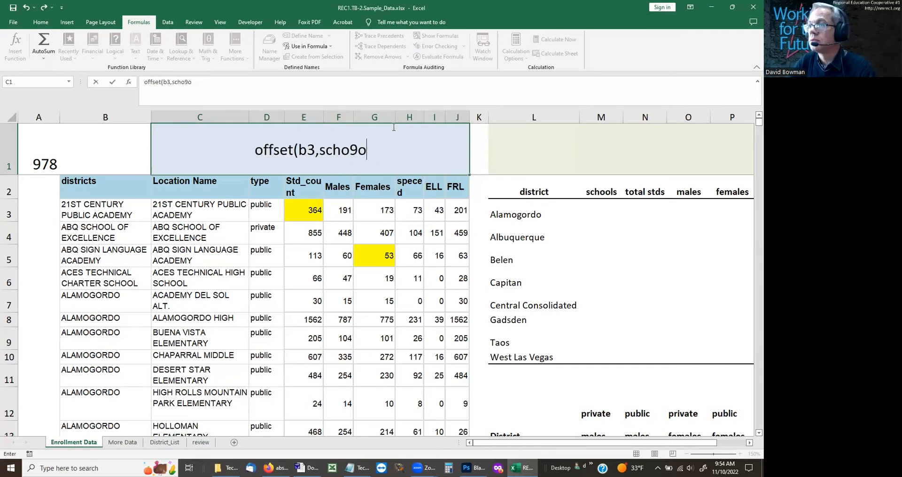
pyautogui.press('BackSpace')
pyautogui.press('BackSpace')
pyautogui.write('ol_')
pyautogui.press('BackSpace')
pyautogui.write('d')
pyautogui.press('BackSpace')
pyautogui.write(')')
pyautogui.press('BackSpace')
pyautogui.write('_count')
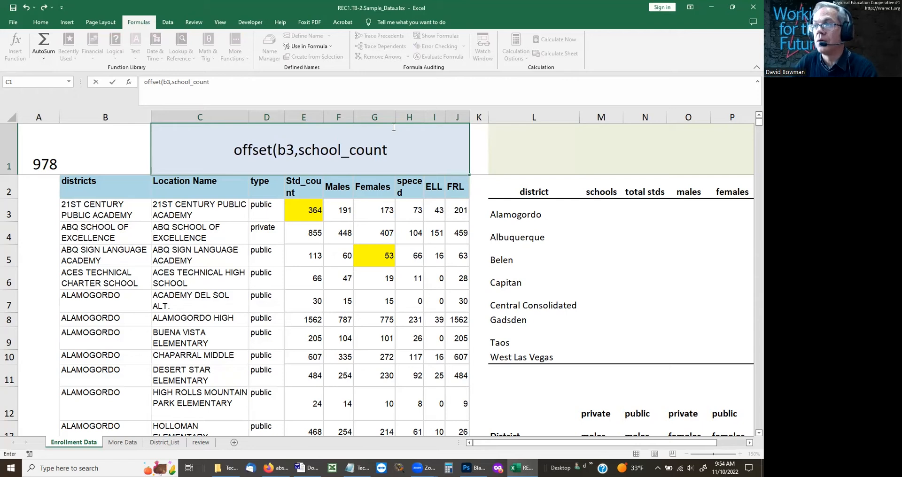
pyautogui.write(',')
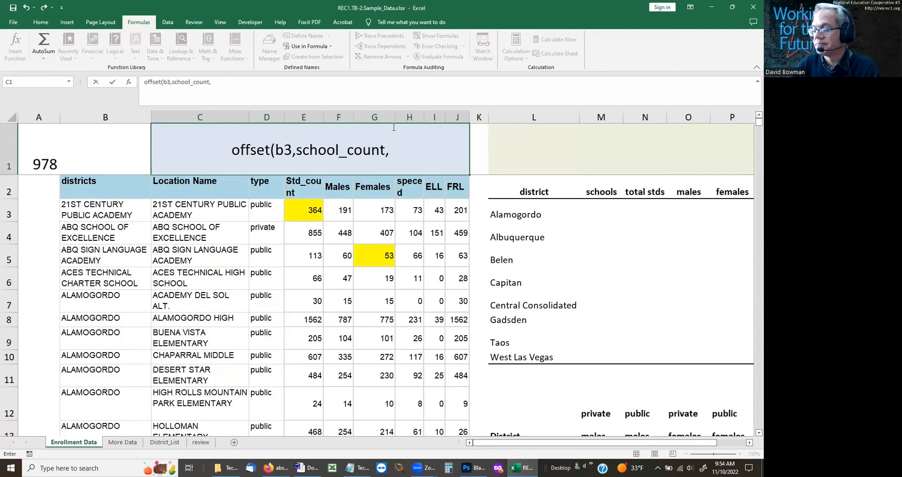
pyautogui.write('0)')
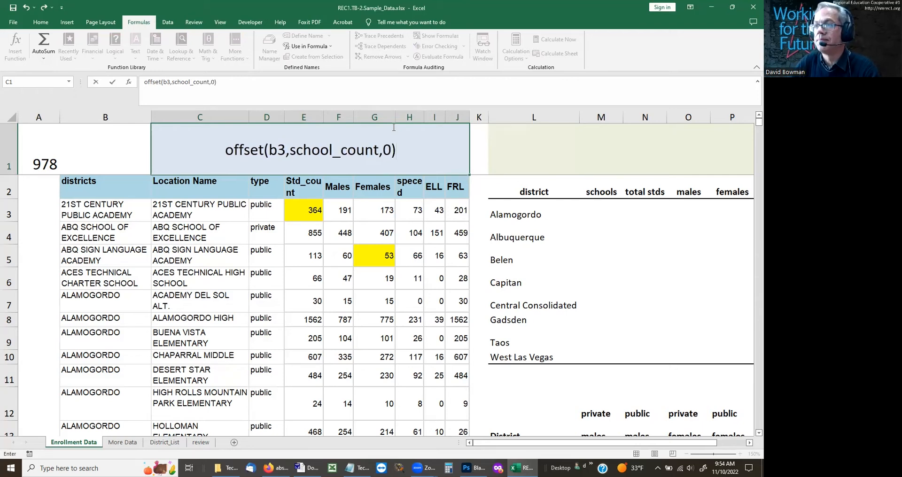
pyautogui.press('Return')
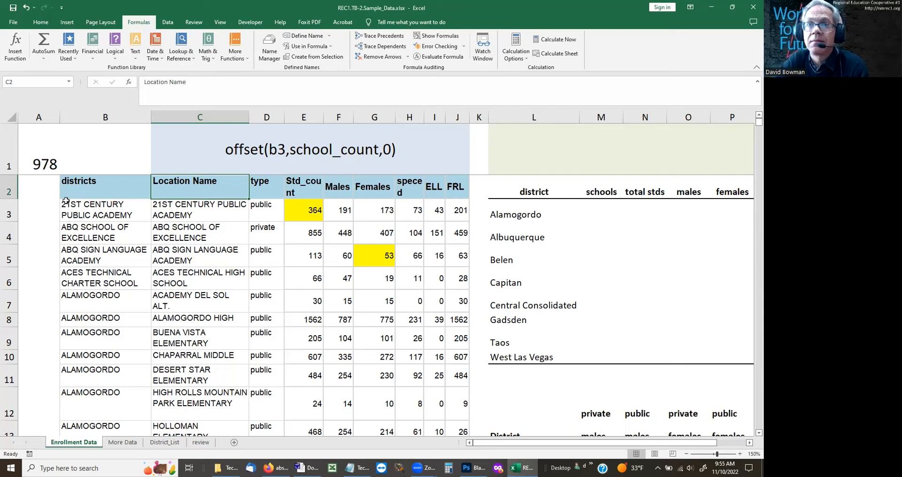
# Step: Check the formula behind the school_count cell A1
pyautogui.click(37, 166)
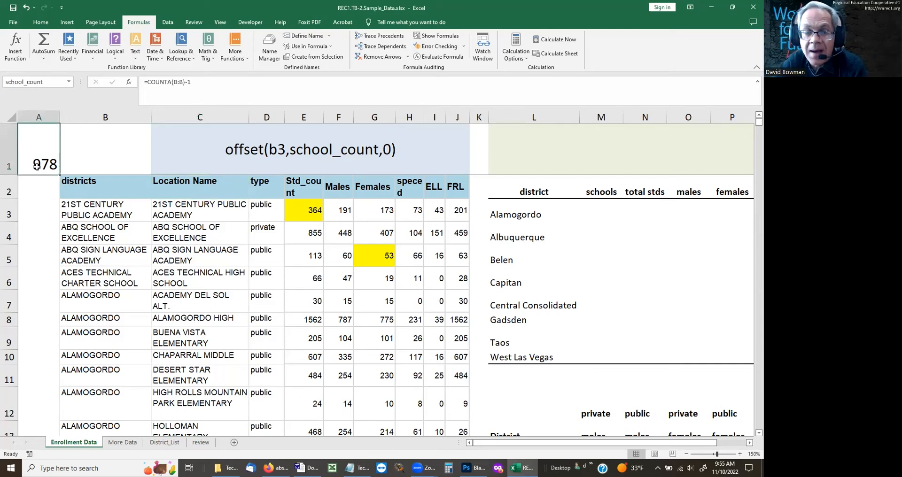
# Step: Open the districts name for editing in the Name Manager and cut its reference back to ='Enrollment Data'!$B$3:
pyautogui.click(330, 155)
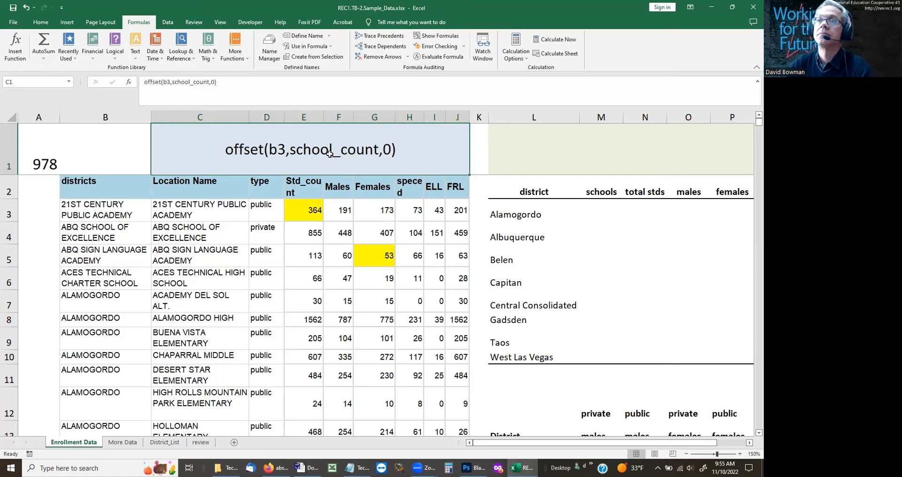
pyautogui.press('Return')
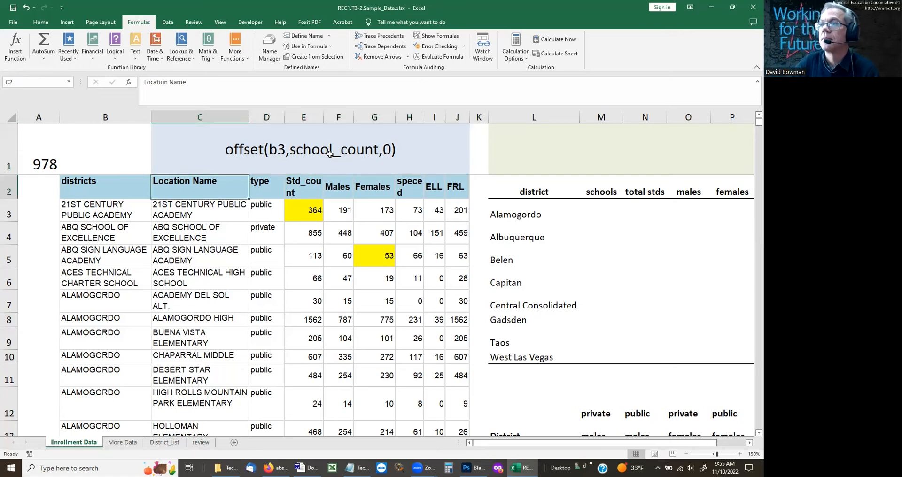
pyautogui.click(270, 50)
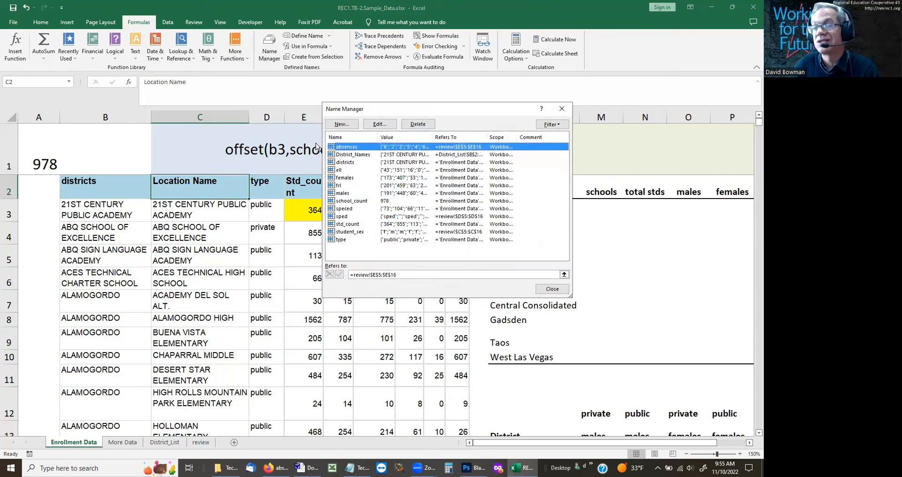
pyautogui.click(345, 165)
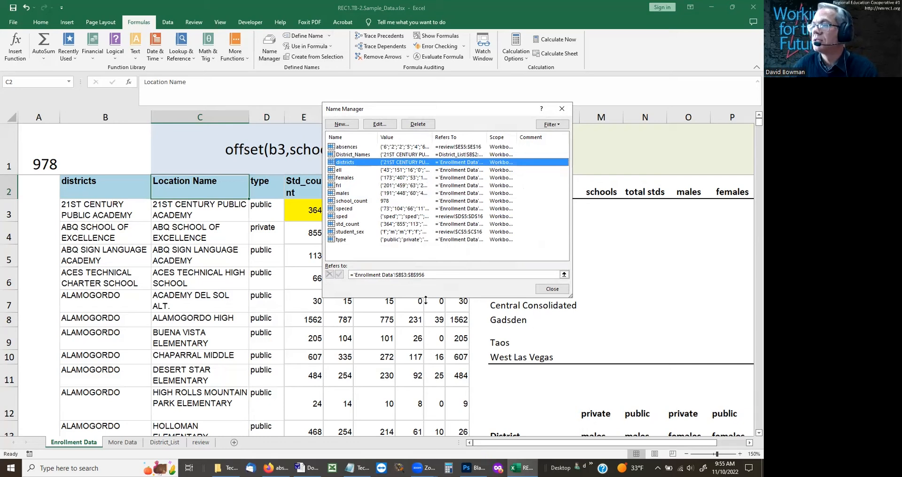
pyautogui.click(435, 275)
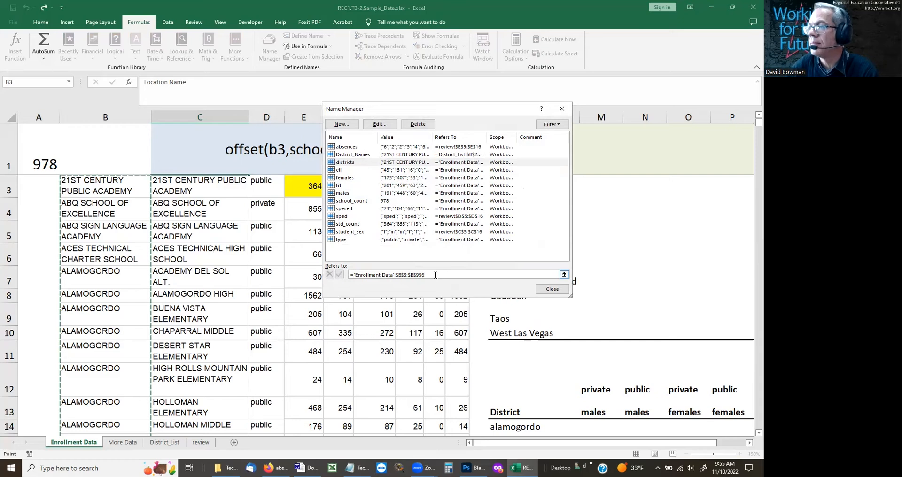
pyautogui.press('BackSpace')
pyautogui.press('BackSpace')
pyautogui.press('BackSpace')
pyautogui.press('BackSpace')
pyautogui.press('BackSpace')
pyautogui.press('BackSpace')
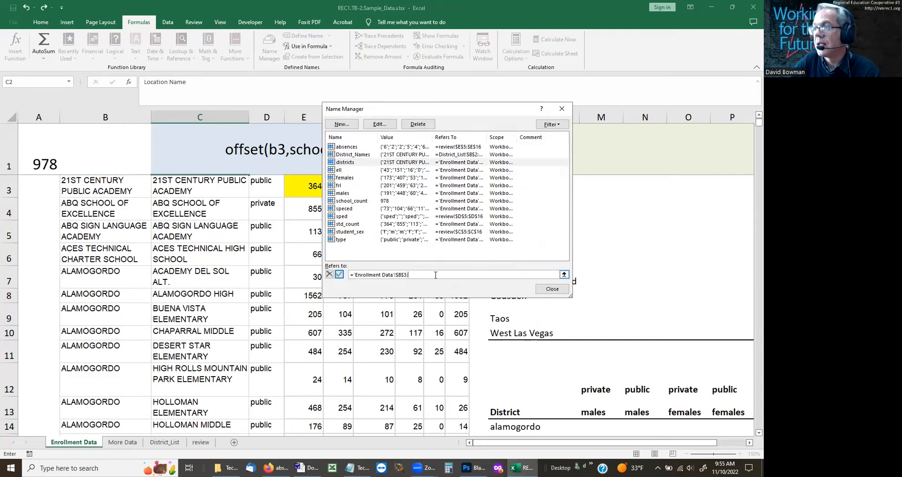
# Step: Complete the districts reference with offset(b3,school_count,0) as the range's end and save the name
pyautogui.write('offset')
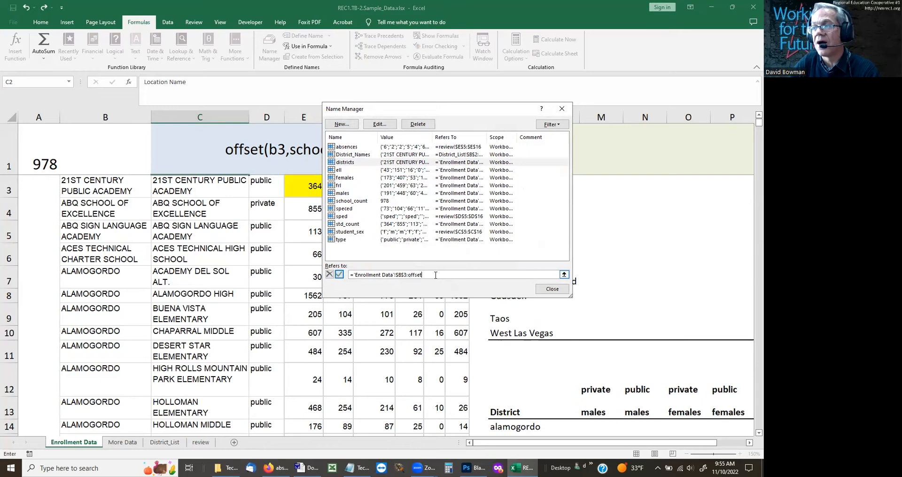
pyautogui.write('(b3')
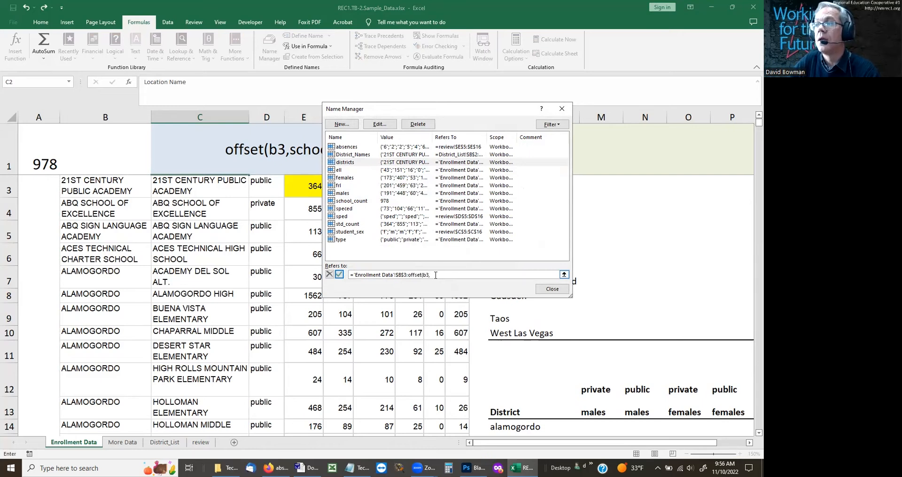
pyautogui.write(',scho')
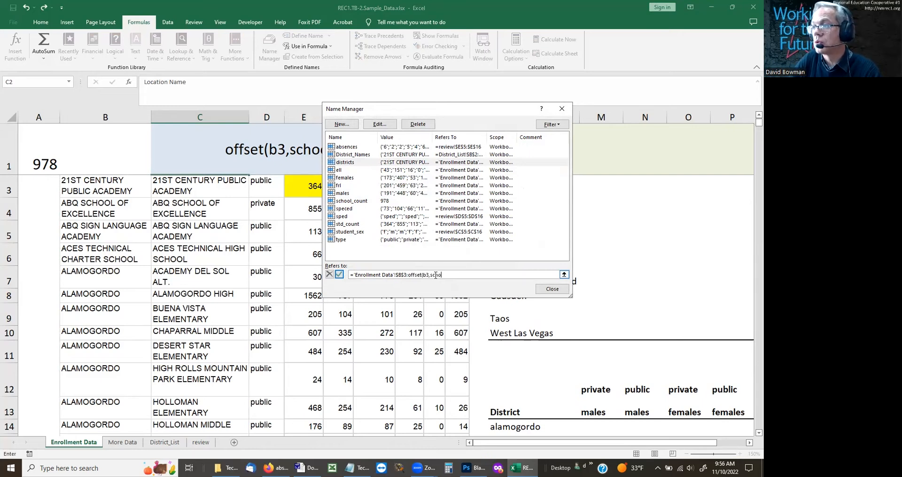
pyautogui.write('ol_count,0')
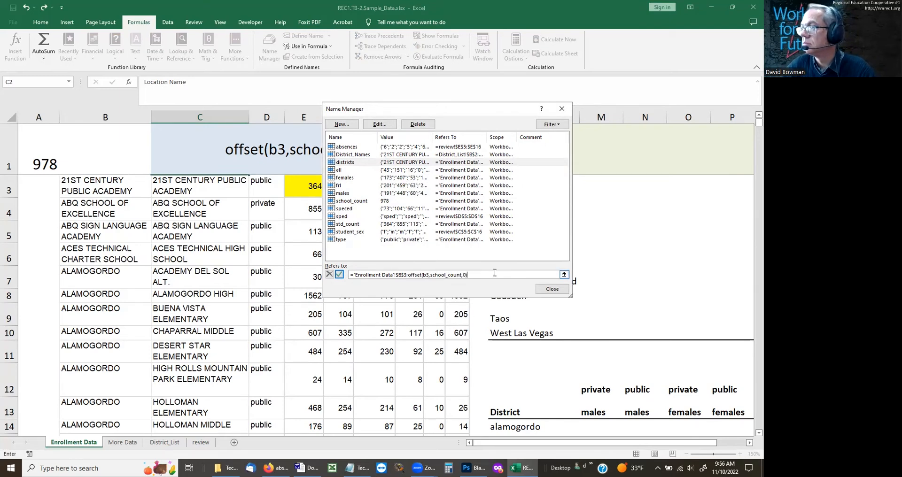
pyautogui.press('Return')
pyautogui.click(545, 286)
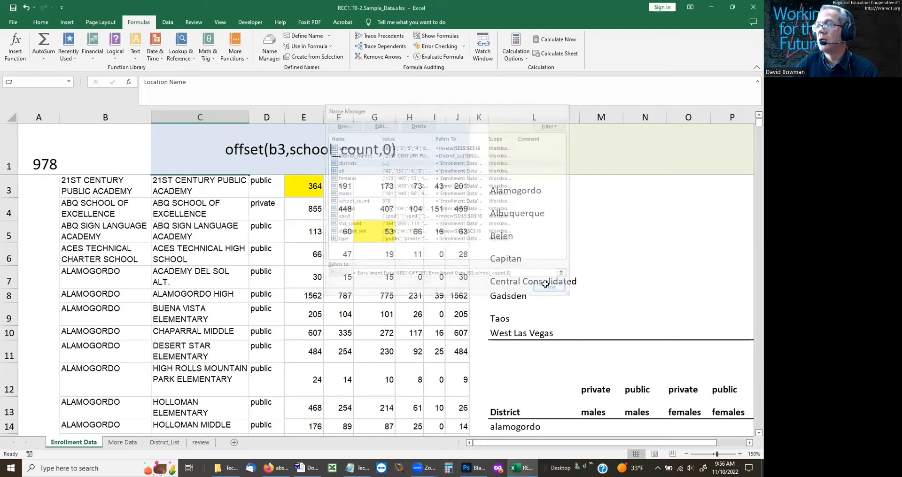
# Step: Select the districts named range by name and check where its selection ends in column B
pyautogui.click(71, 83)
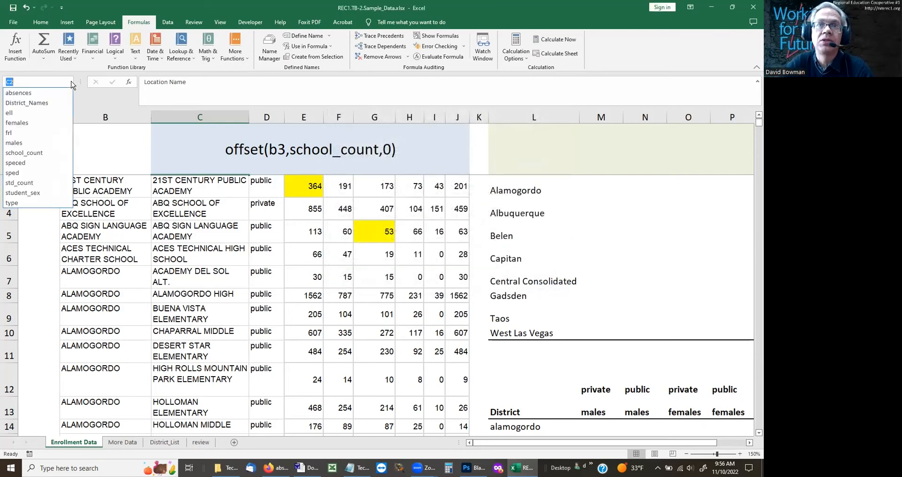
pyautogui.click(137, 229)
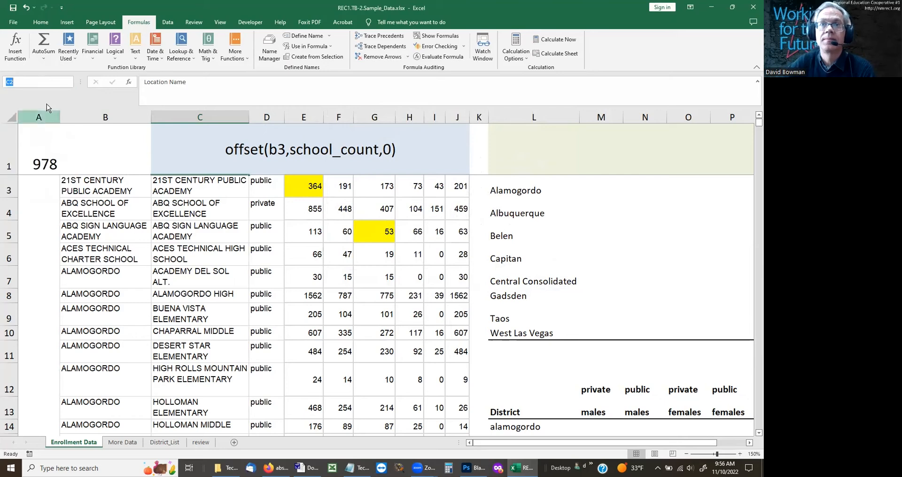
pyautogui.write('districts')
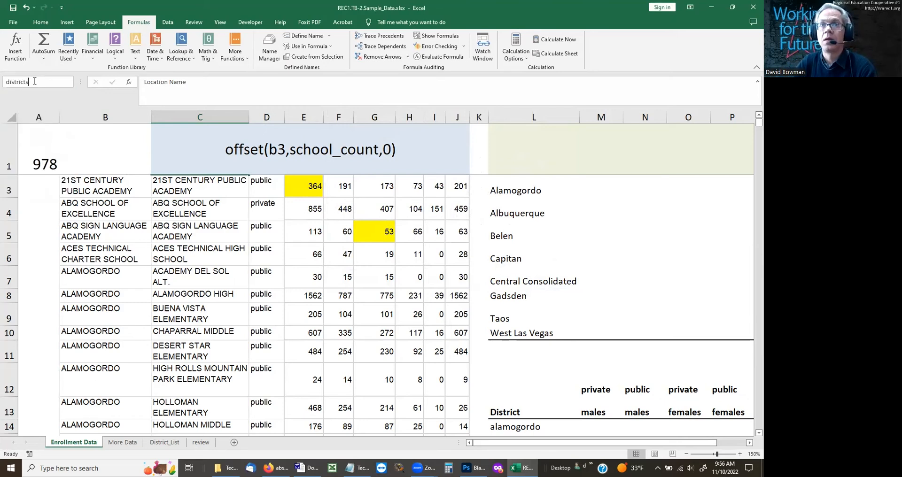
pyautogui.press('Return')
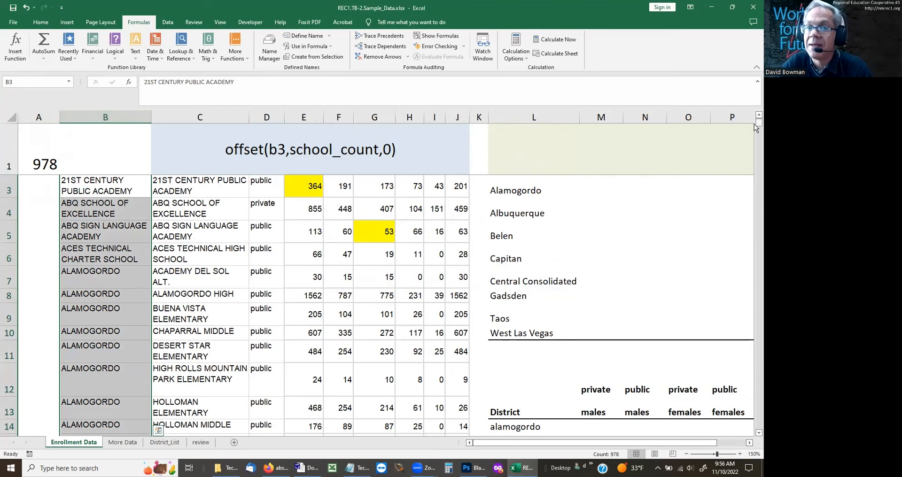
pyautogui.moveTo(754, 124); pyautogui.dragTo(755, 433)
pyautogui.click(754, 413)
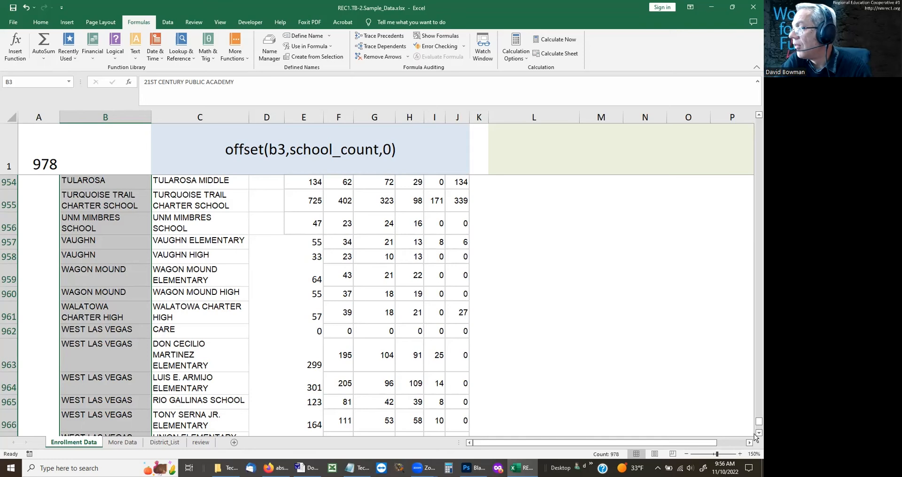
pyautogui.scroll(-5, 754, 434)
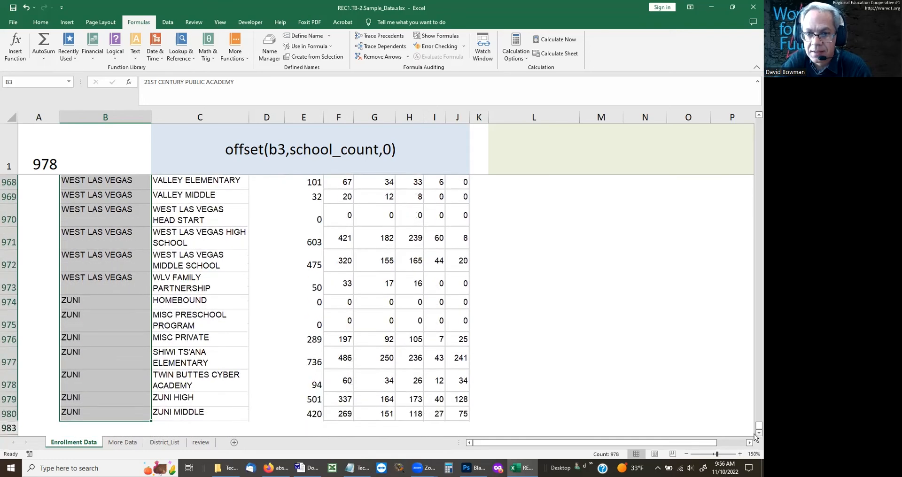
pyautogui.scroll(-1, 754, 434)
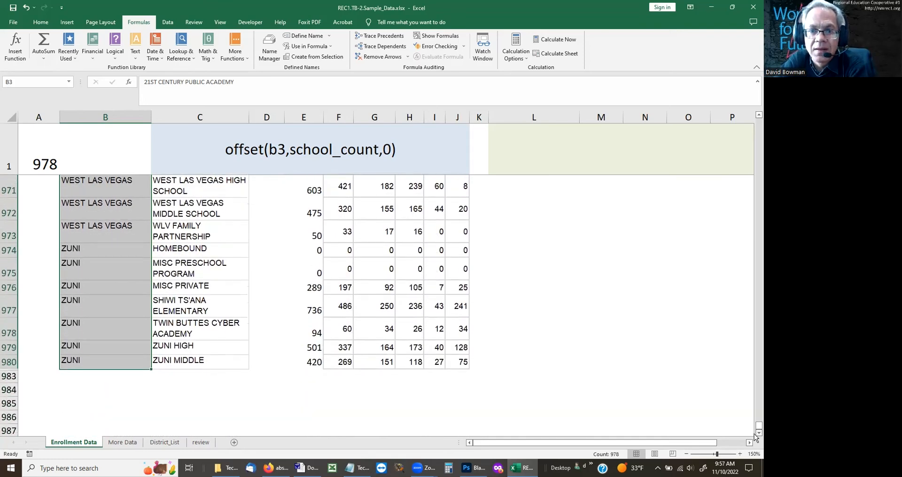
# Step: Unhide the hidden rows between rows 980 and 983 on the Enrollment Data sheet
pyautogui.click(124, 376)
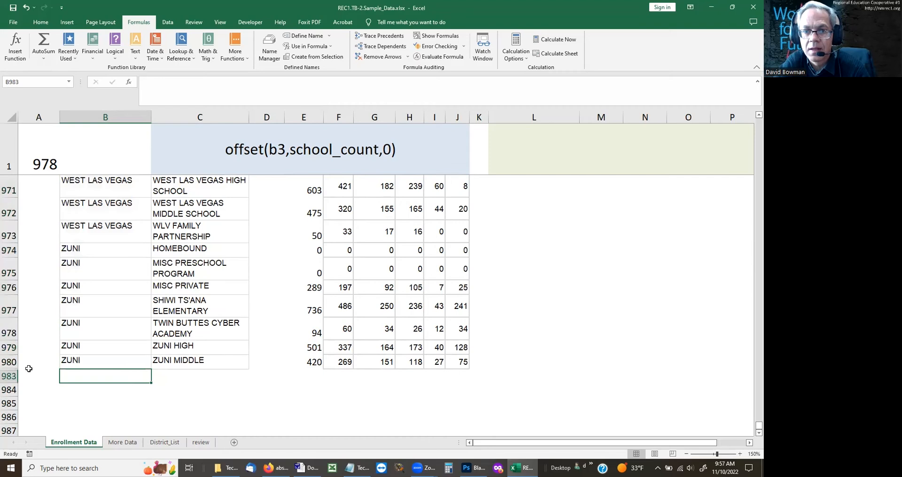
pyautogui.moveTo(9, 363); pyautogui.dragTo(7, 376)
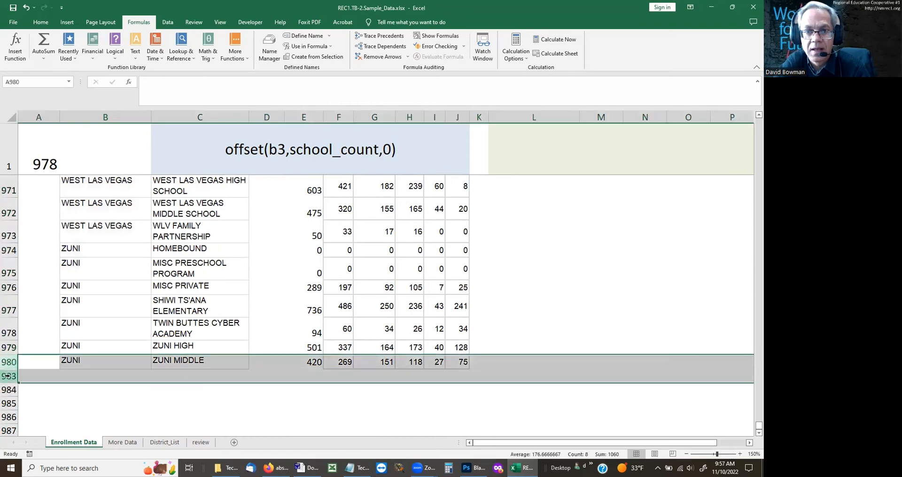
pyautogui.rightClick(7, 376)
pyautogui.click(33, 371)
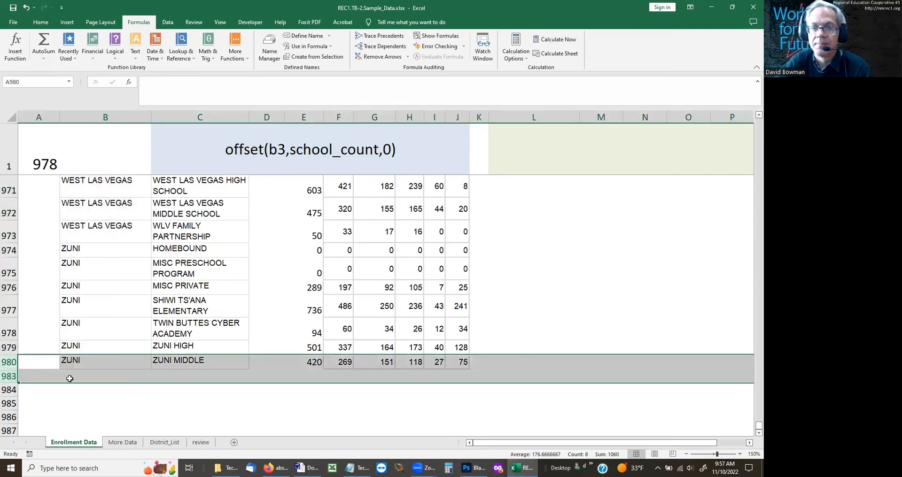
pyautogui.rightClick(13, 366)
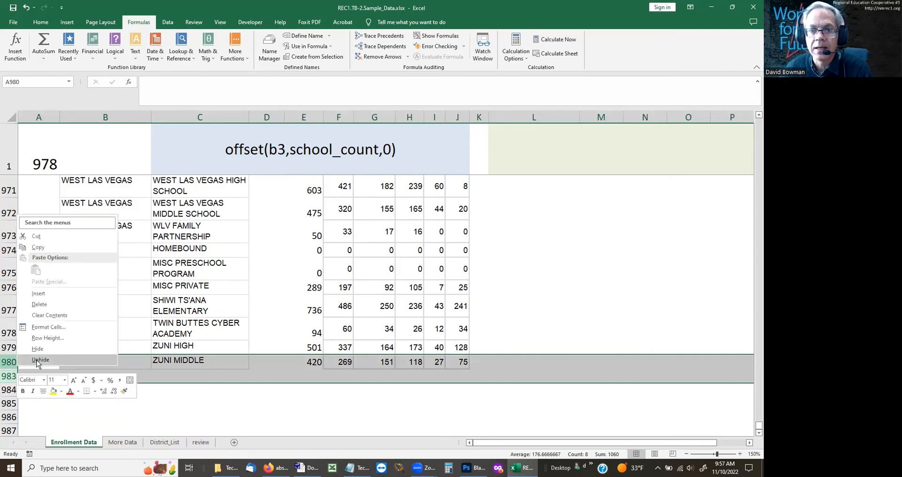
pyautogui.click(36, 360)
pyautogui.click(24, 376)
pyautogui.moveTo(10, 370); pyautogui.dragTo(4, 388)
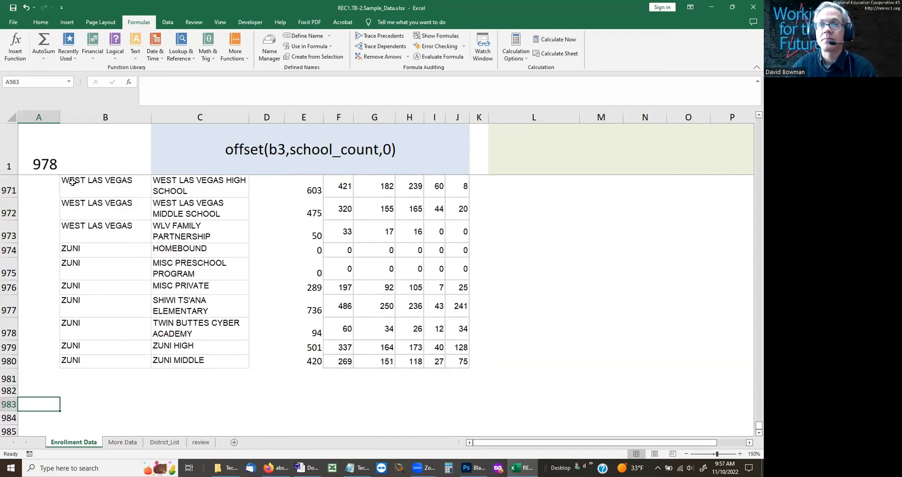
# Step: Go to the districts named range from cell A983 and check which cells it covers
pyautogui.click(39, 81)
pyautogui.write('distr4')
pyautogui.press('BackSpace')
pyautogui.write('icts')
pyautogui.press('Return')
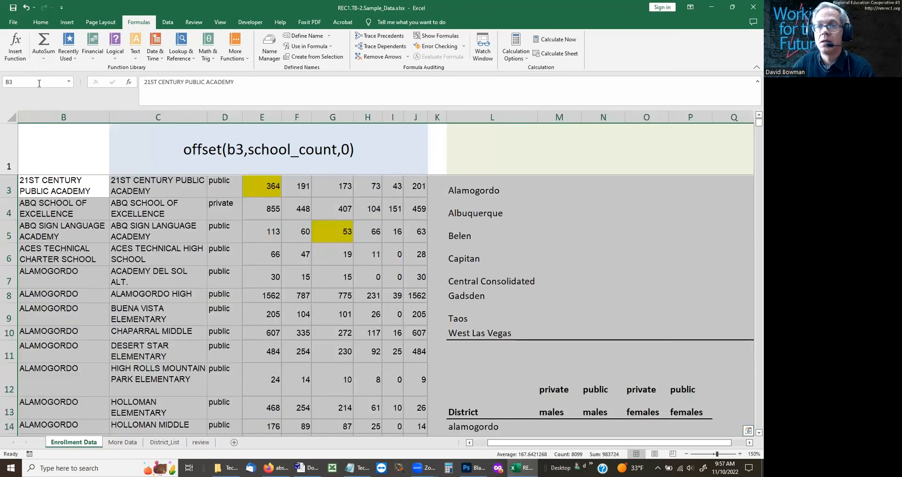
pyautogui.press('Left')
# Step: Repeat the districts range selection from cell A3 and look through the rows further down
pyautogui.click(19, 81)
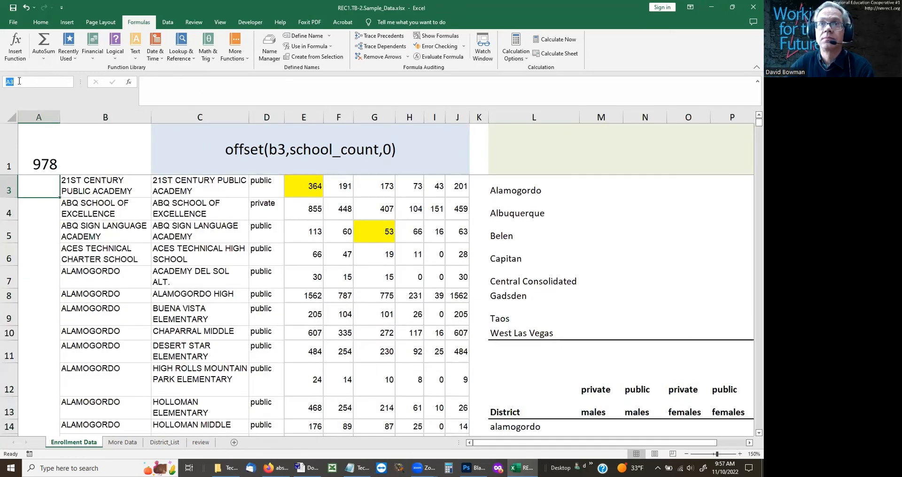
pyautogui.write('districts')
pyautogui.press('Return')
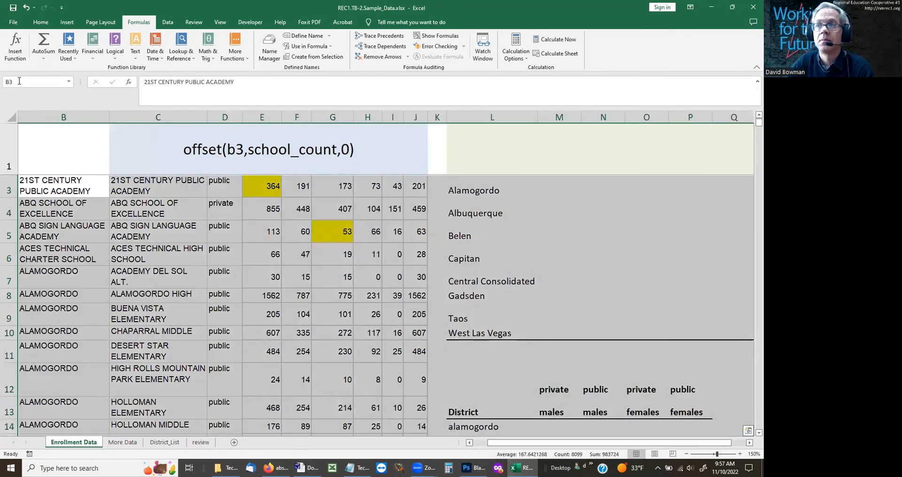
pyautogui.press('Left')
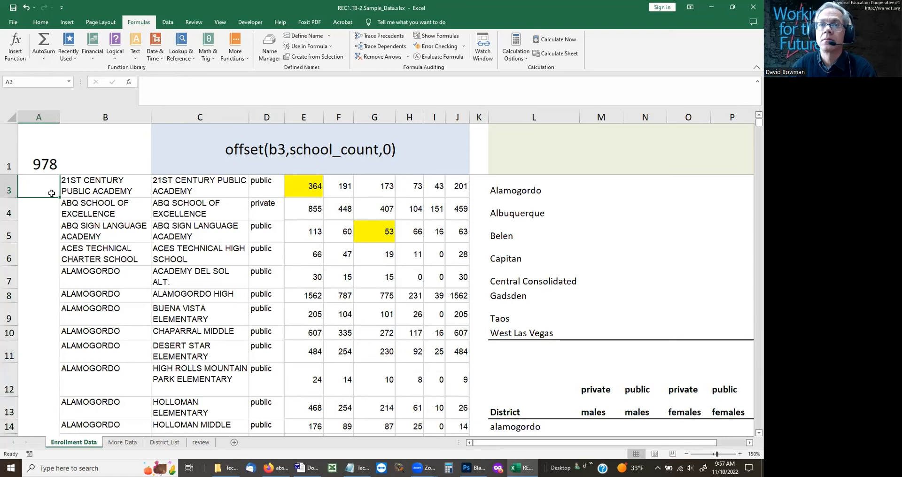
pyautogui.press('pagedown')
pyautogui.press('pagedown')
pyautogui.press('pagedown')
pyautogui.press('pagedown')
pyautogui.press('pagedown')
pyautogui.press('pagedown')
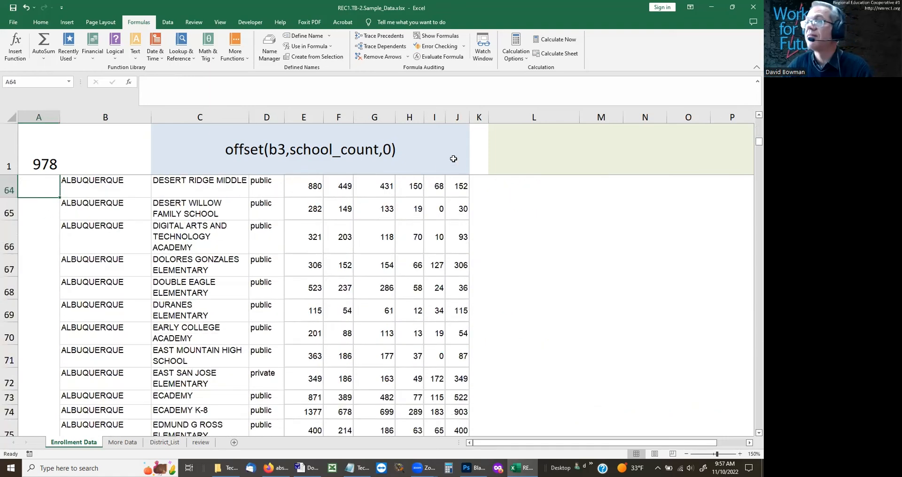
# Step: Set the OFFSET starting cell in the districts reference to 'Enrollment Data'!b3 and save the change to the name
pyautogui.click(270, 47)
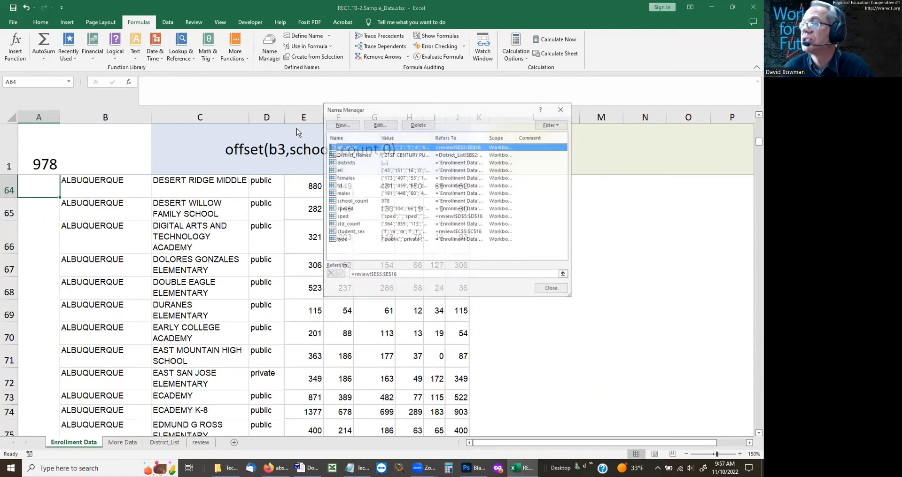
pyautogui.click(360, 162)
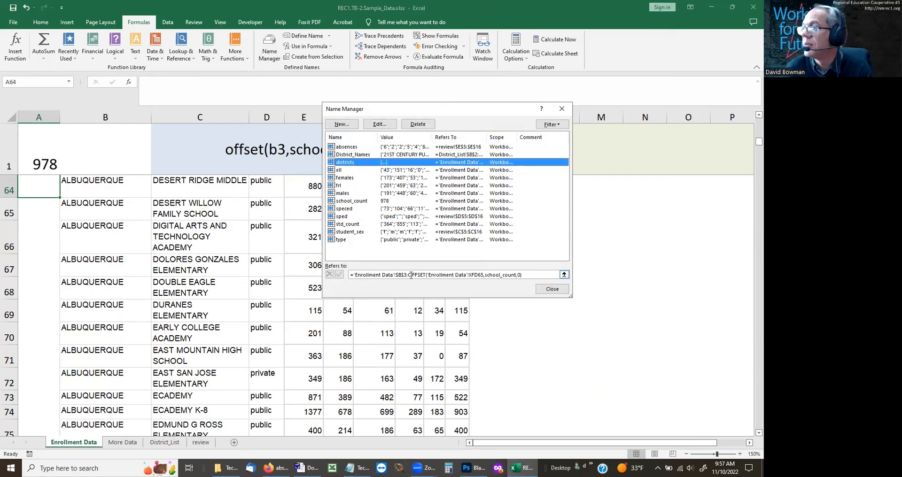
pyautogui.click(483, 275)
pyautogui.press('BackSpace')
pyautogui.press('BackSpace')
pyautogui.press('BackSpace')
pyautogui.press('BackSpace')
pyautogui.press('BackSpace')
pyautogui.press('BackSpace')
pyautogui.press('BackSpace')
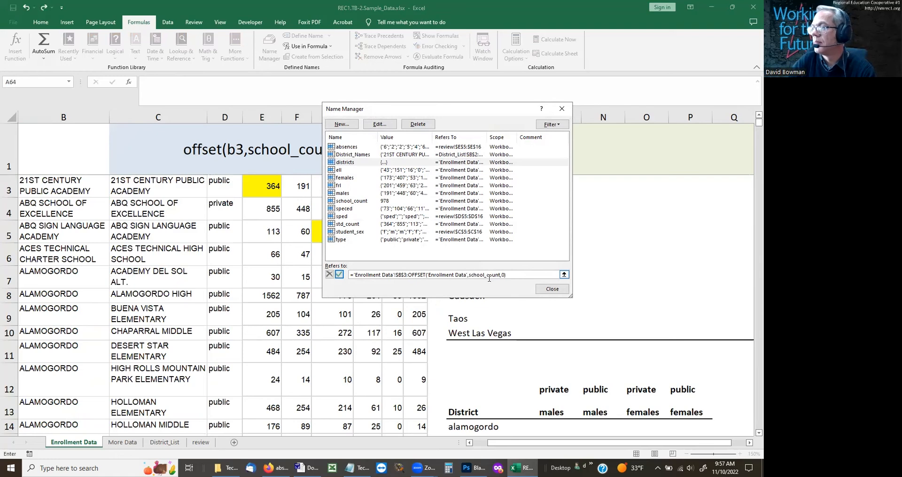
pyautogui.write('!b')
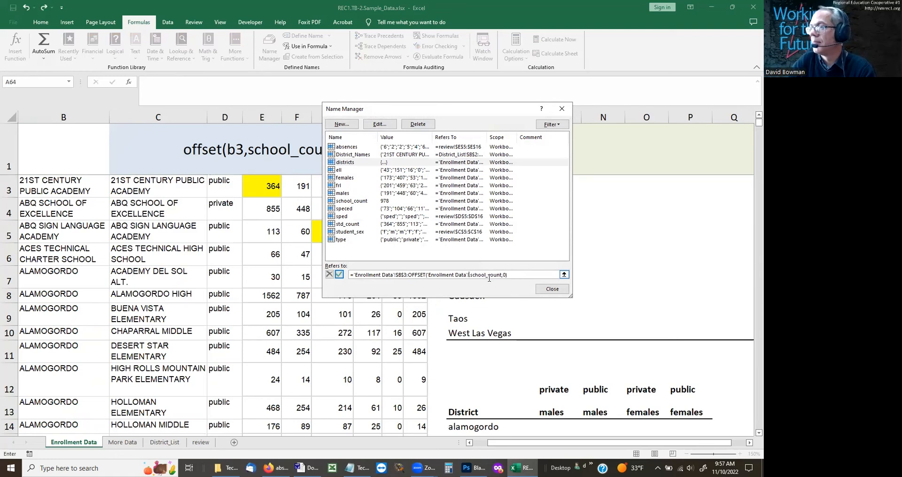
pyautogui.write('3,')
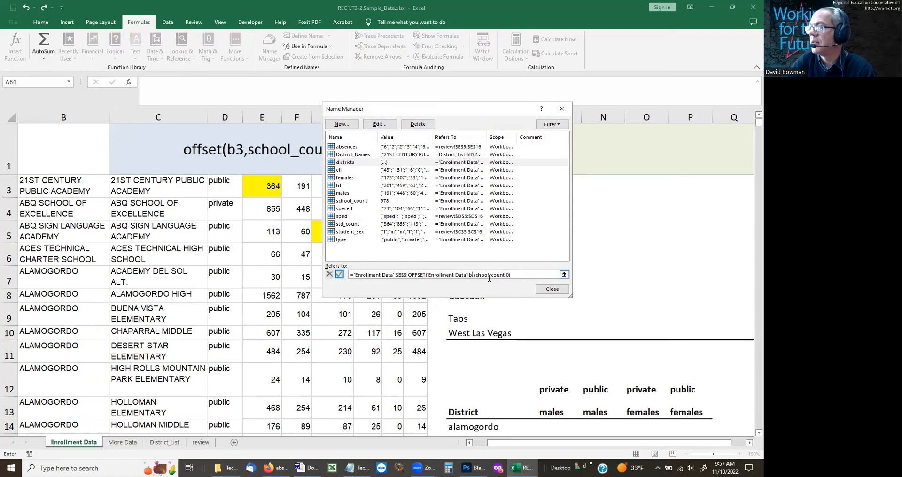
pyautogui.click(543, 292)
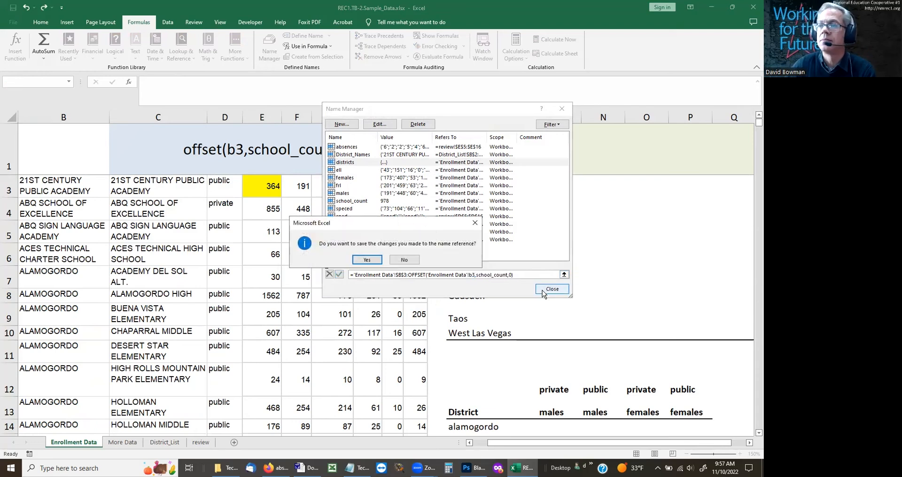
pyautogui.click(364, 260)
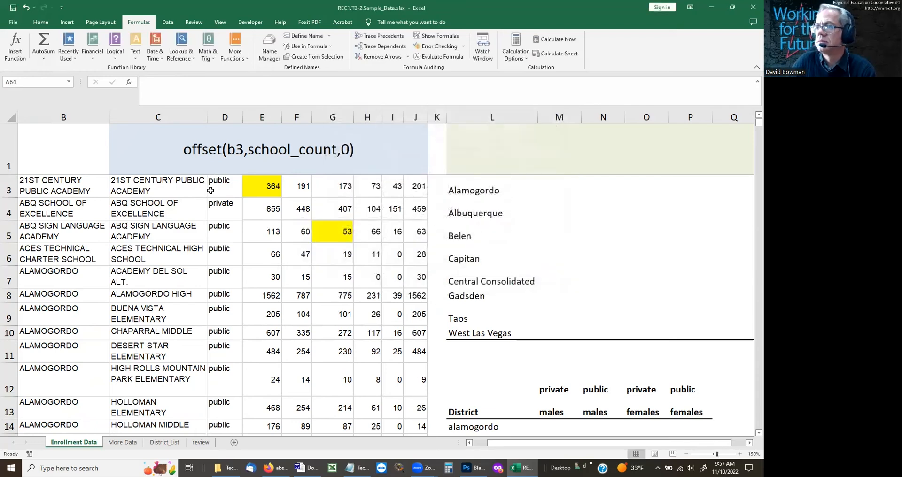
# Step: Go to the districts named range and look through the rows down to where its selection ends
pyautogui.click(40, 82)
pyautogui.write('dutreu')
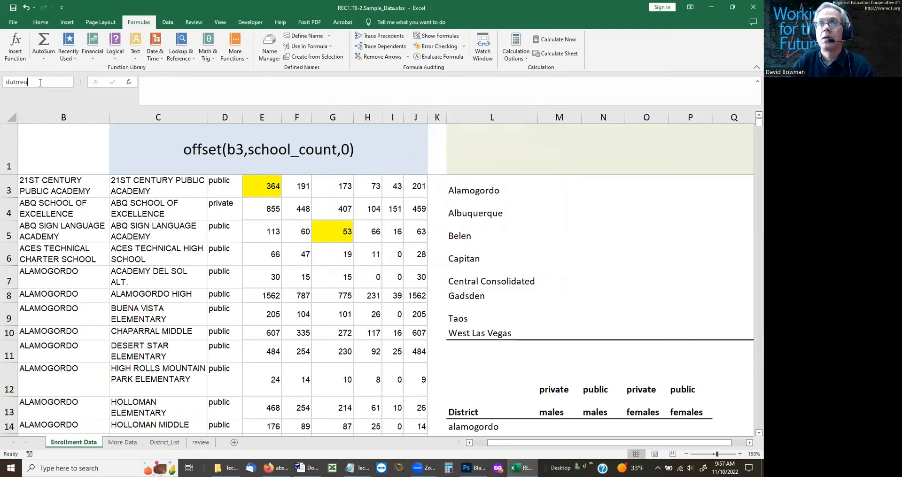
pyautogui.press('BackSpace')
pyautogui.press('BackSpace')
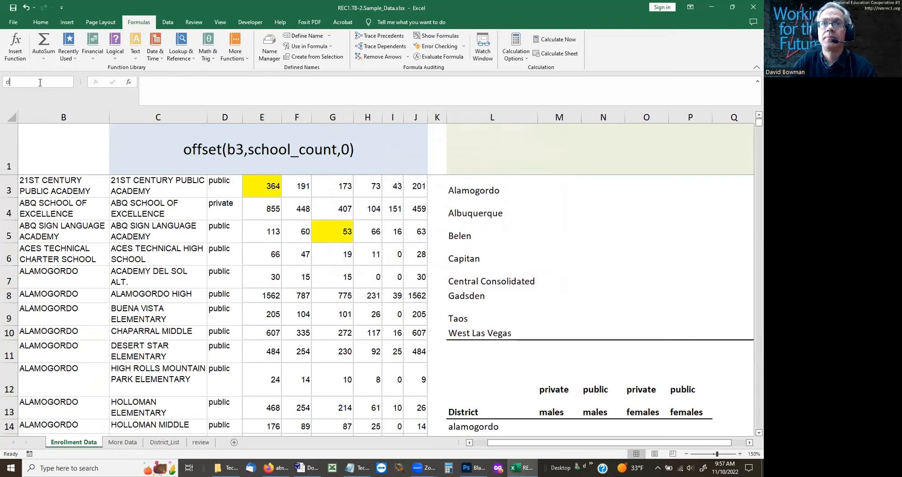
pyautogui.write('istricts')
pyautogui.press('Return')
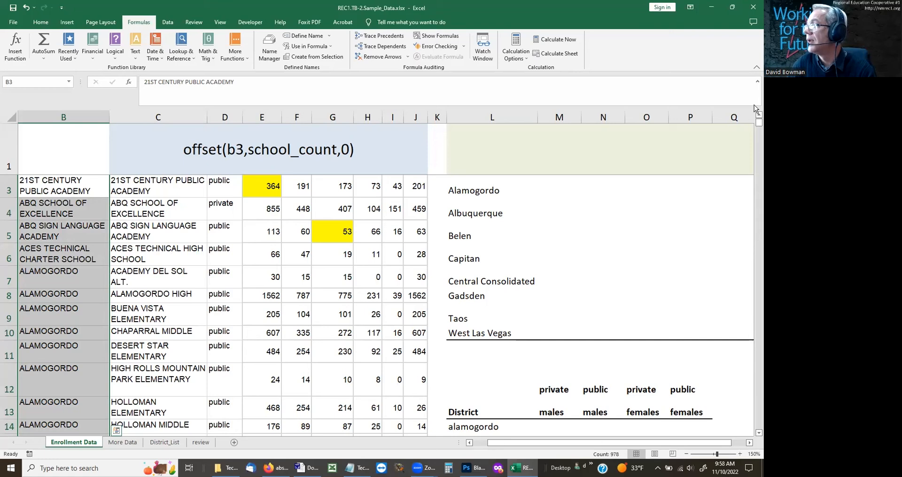
pyautogui.moveTo(757, 124); pyautogui.dragTo(755, 434)
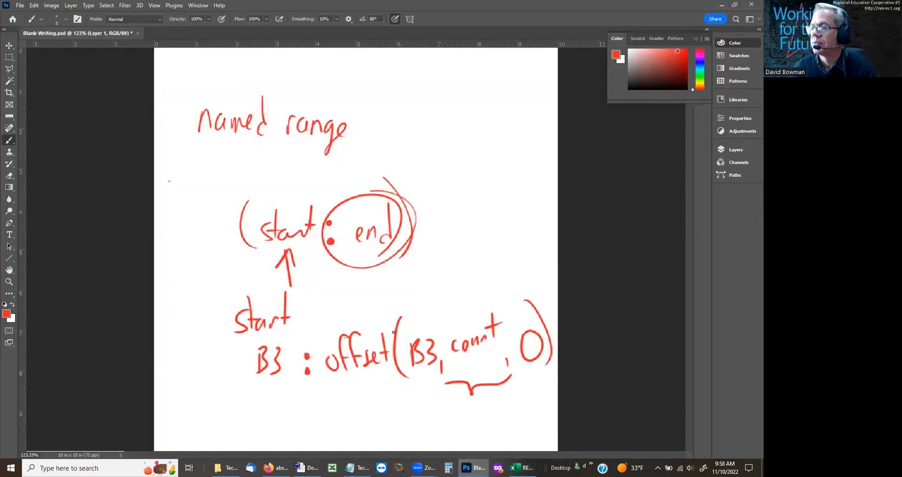
# Step: Switch to Photoshop, clear the old notes and handwrite (start, rows-1, 0) in red with braces under rows and -1
pyautogui.hotkey('ctrl', 'a')
pyautogui.press('Delete')
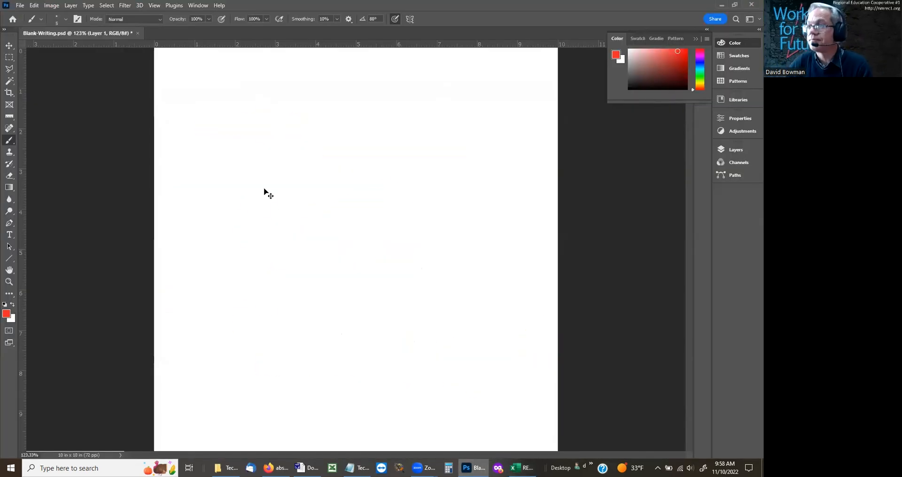
pyautogui.moveTo(196, 117)
pyautogui.mouseDown()
pyautogui.moveTo(175, 155)
pyautogui.moveTo(178, 175)
pyautogui.mouseUp()
pyautogui.moveTo(207, 145); pyautogui.dragTo(191, 167)
pyautogui.moveTo(209, 125)
pyautogui.mouseDown()
pyautogui.moveTo(207, 167)
pyautogui.moveTo(217, 149)
pyautogui.mouseUp()
pyautogui.moveTo(223, 154); pyautogui.dragTo(235, 150)
pyautogui.moveTo(242, 128); pyautogui.dragTo(241, 163)
pyautogui.moveTo(229, 152)
pyautogui.mouseDown()
pyautogui.moveTo(244, 149)
pyautogui.moveTo(253, 175)
pyautogui.moveTo(281, 155)
pyautogui.mouseUp()
pyautogui.moveTo(287, 155)
pyautogui.mouseDown()
pyautogui.moveTo(313, 152)
pyautogui.moveTo(322, 165)
pyautogui.moveTo(346, 157)
pyautogui.moveTo(380, 176)
pyautogui.mouseUp()
pyautogui.rightClick(405, 140)
pyautogui.press('Escape')
pyautogui.moveTo(400, 140); pyautogui.dragTo(402, 141)
pyautogui.moveTo(405, 105); pyautogui.dragTo(415, 194)
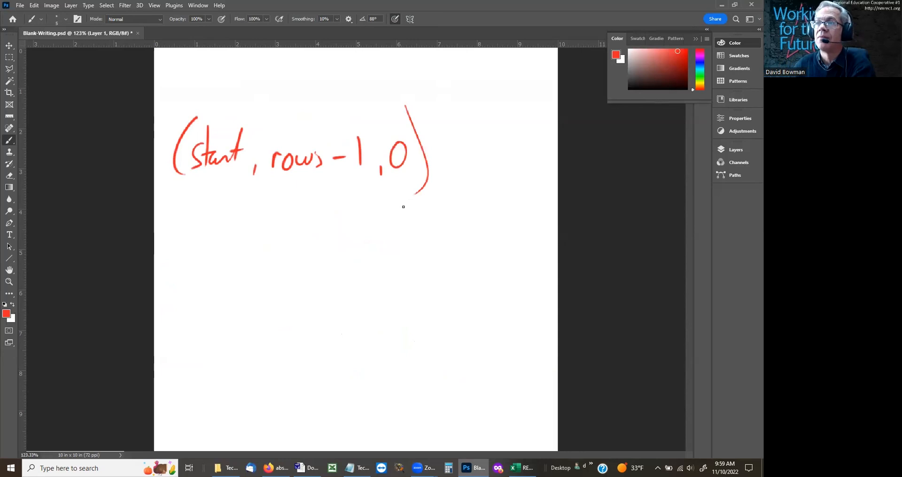
pyautogui.moveTo(268, 182); pyautogui.dragTo(317, 185)
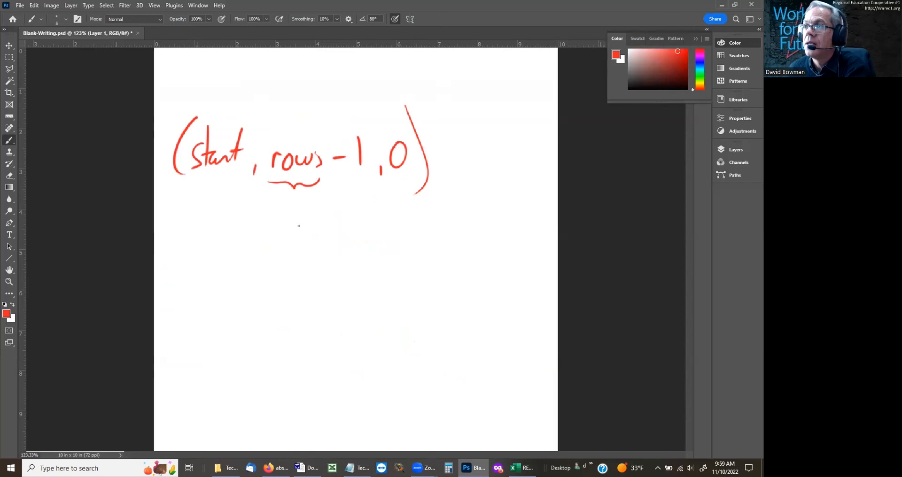
pyautogui.moveTo(328, 179); pyautogui.dragTo(367, 178)
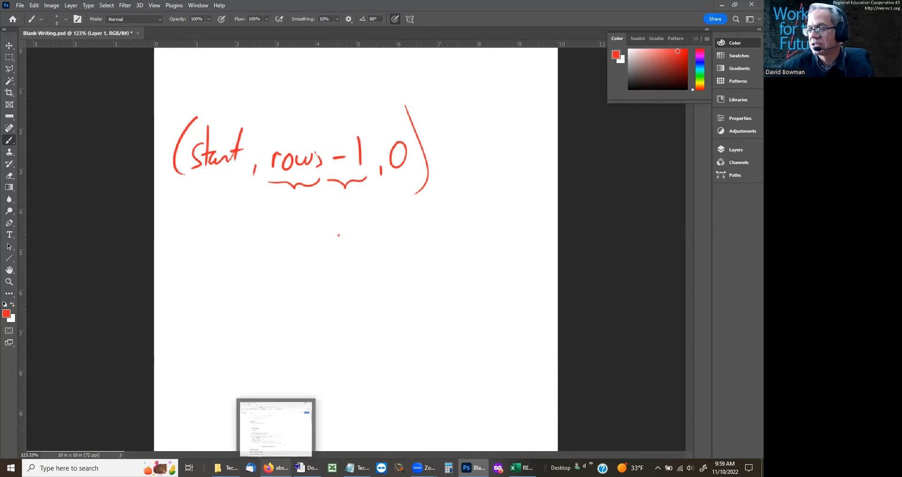
# Step: Switch to the enrollment workbook in Excel and select the districts name in the Name Manager
pyautogui.moveTo(473, 468)
pyautogui.moveTo(522, 468)
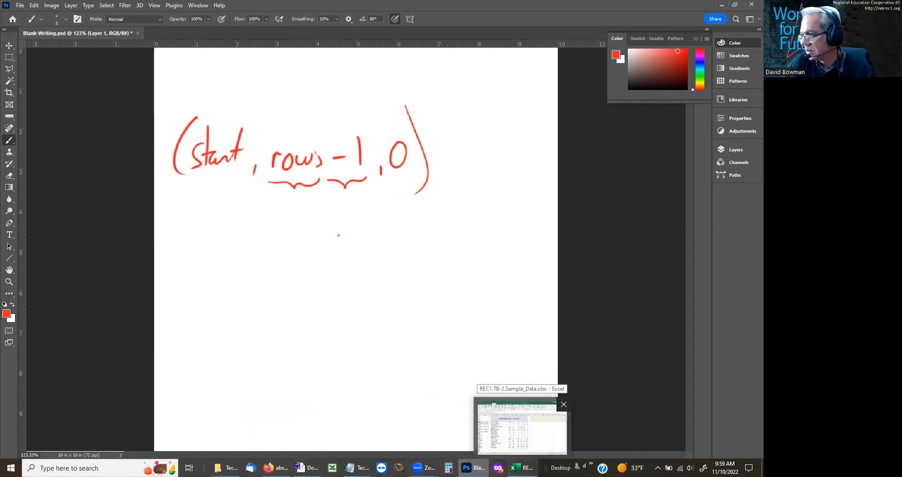
pyautogui.click(521, 426)
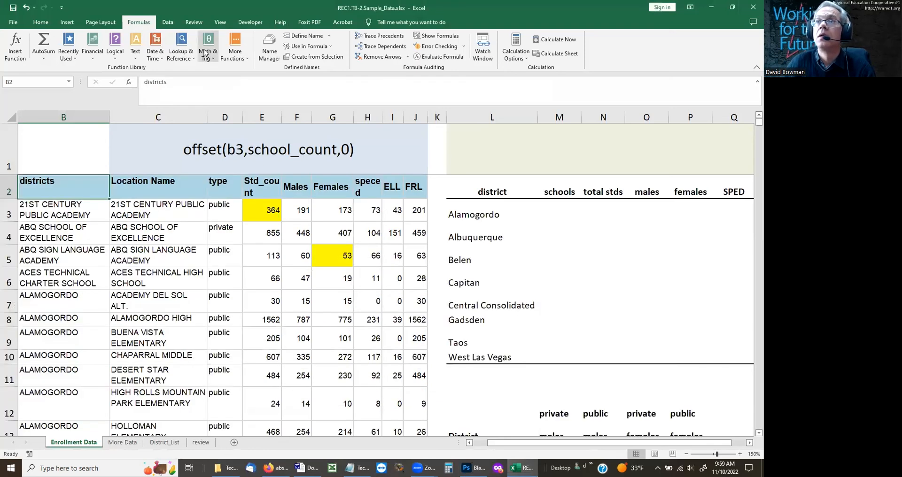
pyautogui.click(269, 47)
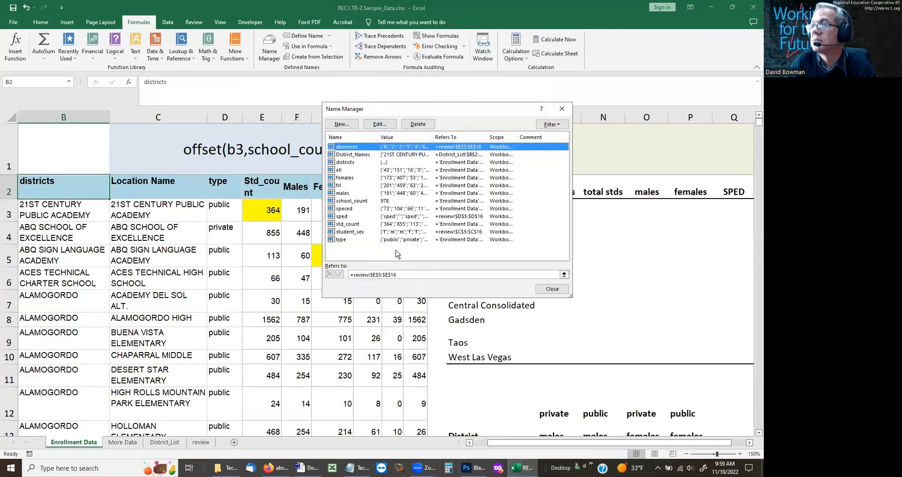
pyautogui.click(349, 163)
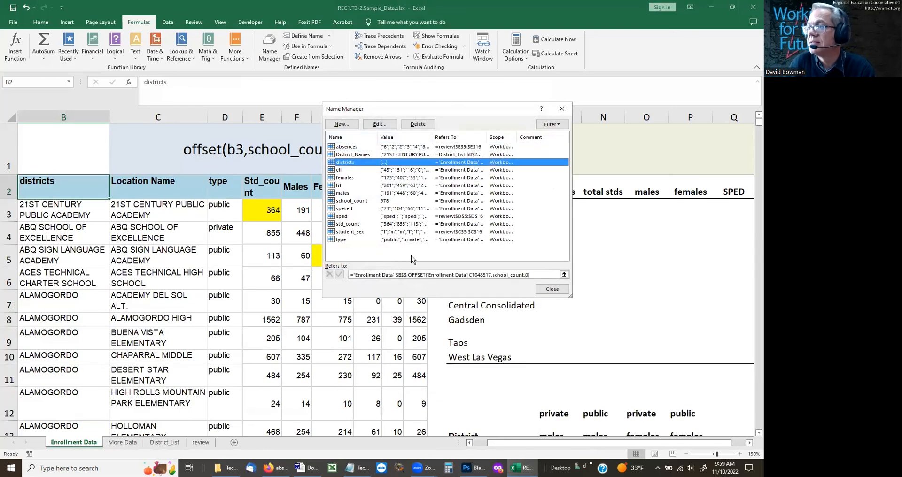
pyautogui.click(499, 276)
pyautogui.press('Right')
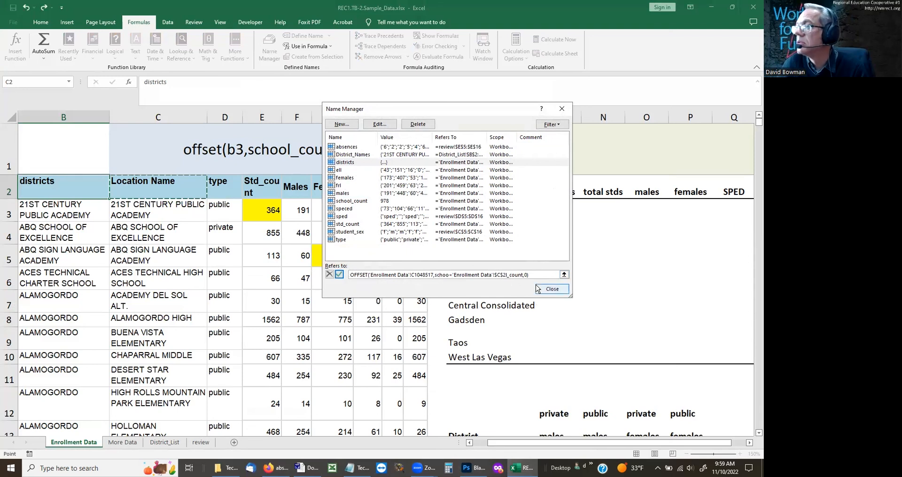
pyautogui.click(549, 276)
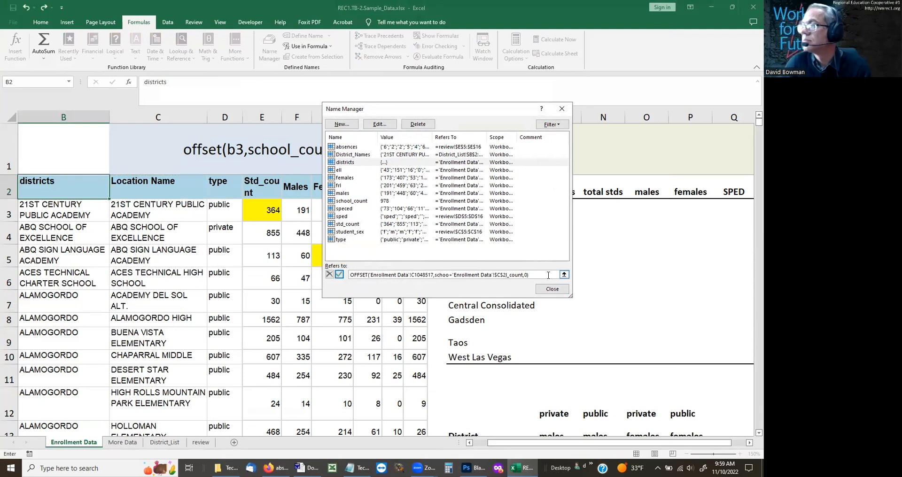
pyautogui.write('+')
pyautogui.press('Right')
pyautogui.press('Right')
pyautogui.press('Right')
pyautogui.press('Right')
pyautogui.press('Right')
pyautogui.press('Right')
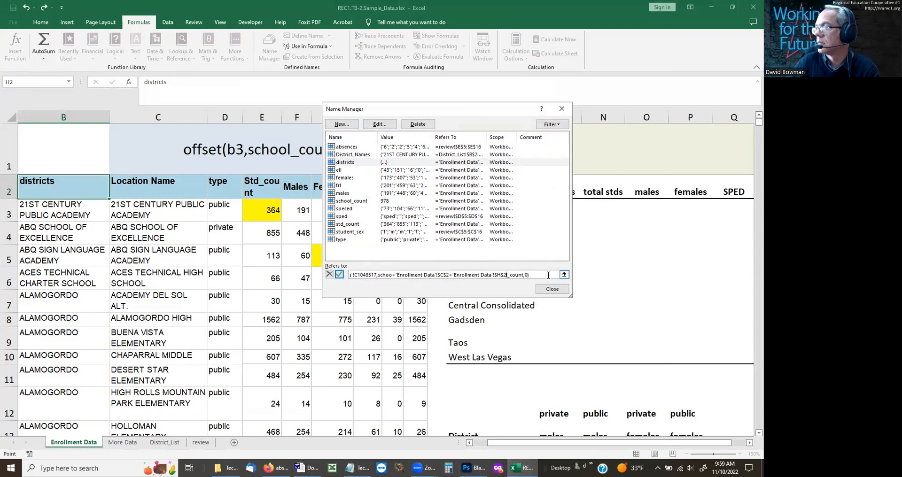
pyautogui.click(531, 274)
pyautogui.write('+')
pyautogui.press('Left')
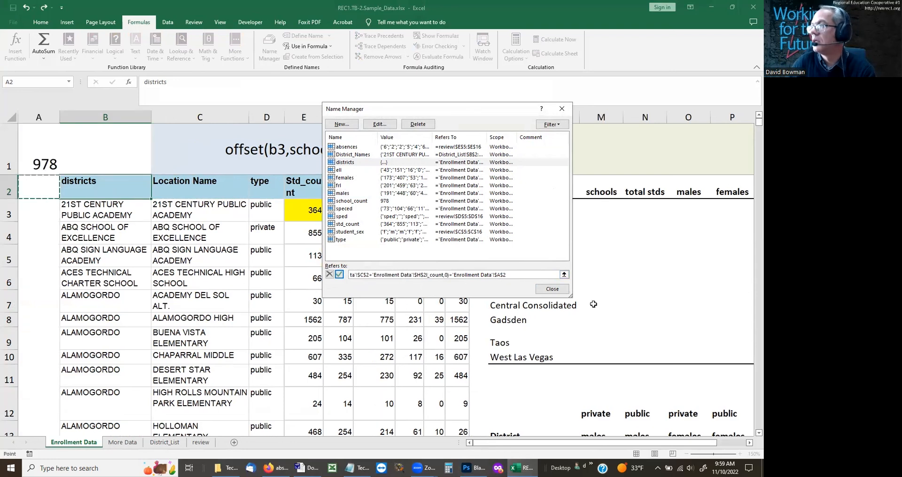
pyautogui.click(562, 109)
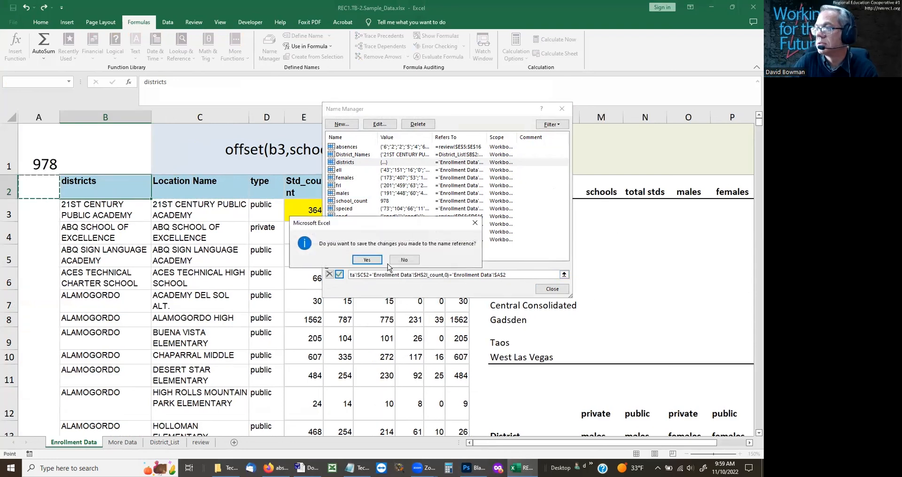
pyautogui.click(367, 260)
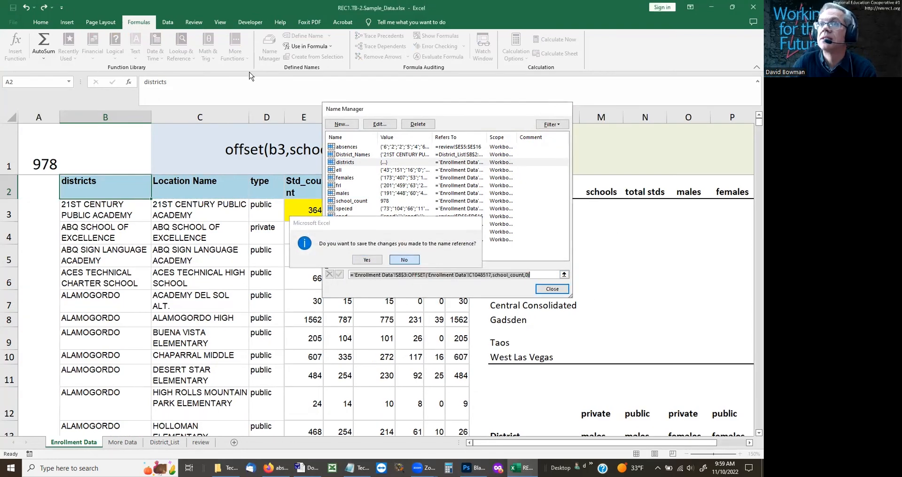
# Step: Set the OFFSET row argument in the districts reference to school_count-1 and save the change to the name
pyautogui.click(275, 49)
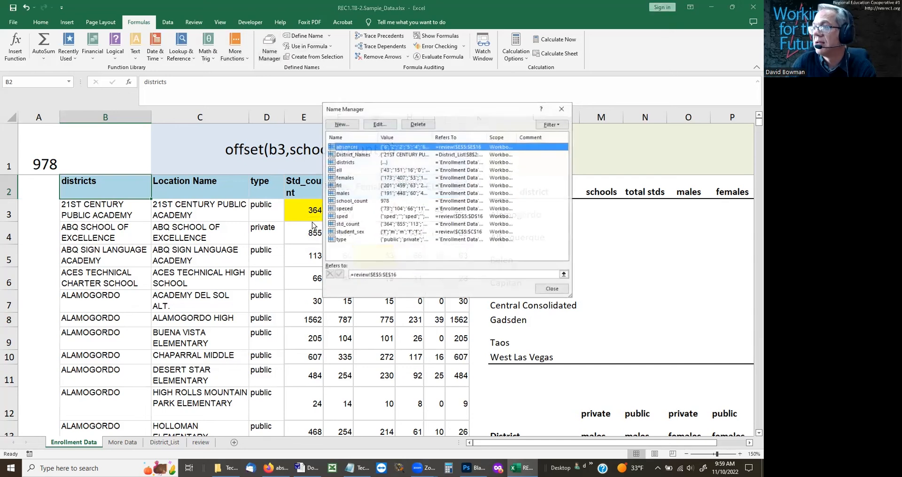
pyautogui.click(345, 163)
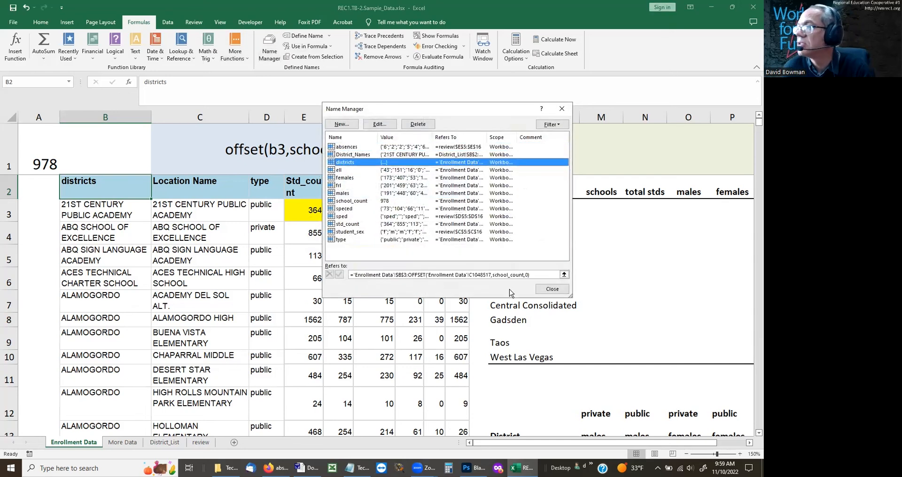
pyautogui.click(524, 275)
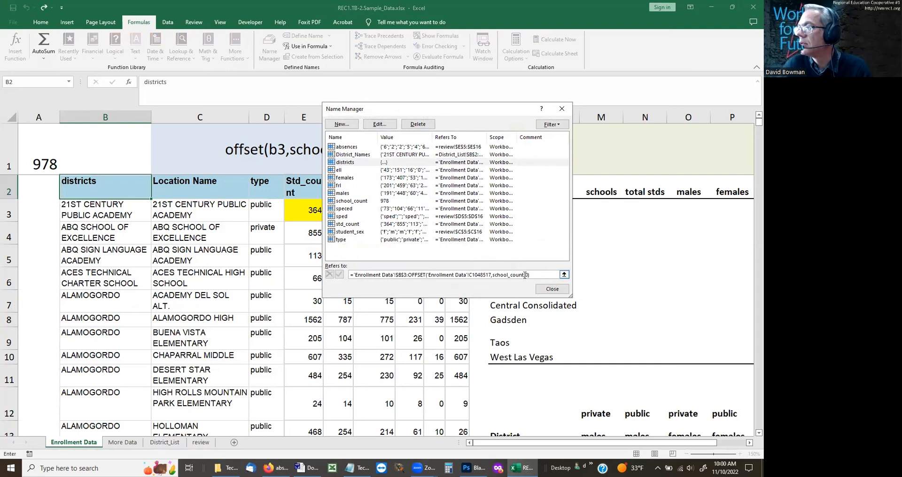
pyautogui.write('-1')
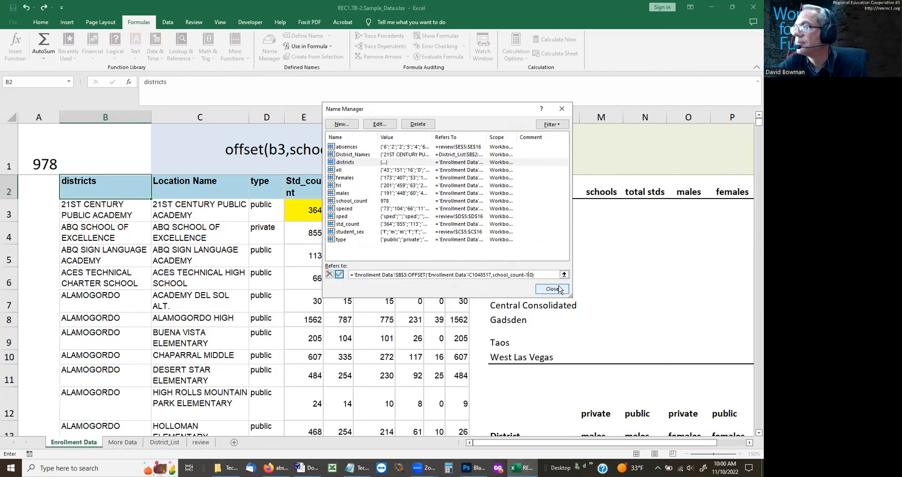
pyautogui.click(559, 290)
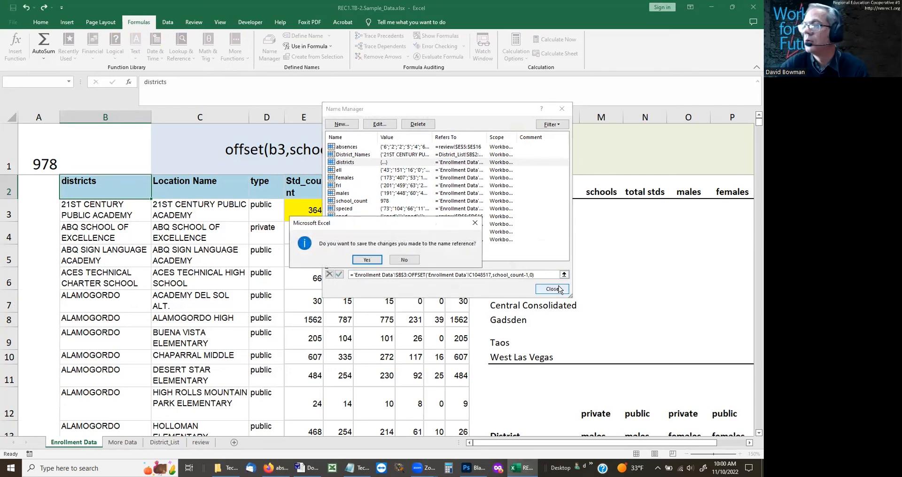
pyautogui.click(384, 262)
# Step: Try to select the districts range by its name from cell B2, repeating the attempt once
pyautogui.click(40, 80)
pyautogui.write('districts')
pyautogui.press('Return')
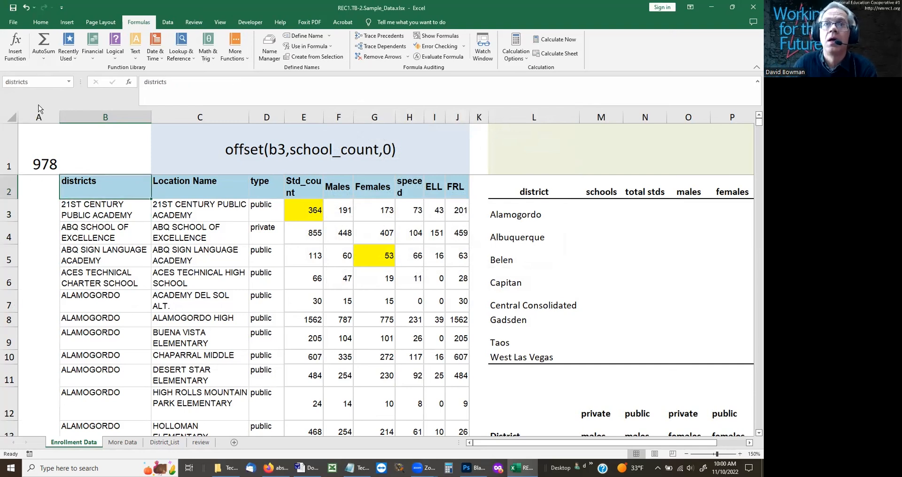
pyautogui.click(31, 81)
pyautogui.write('schools')
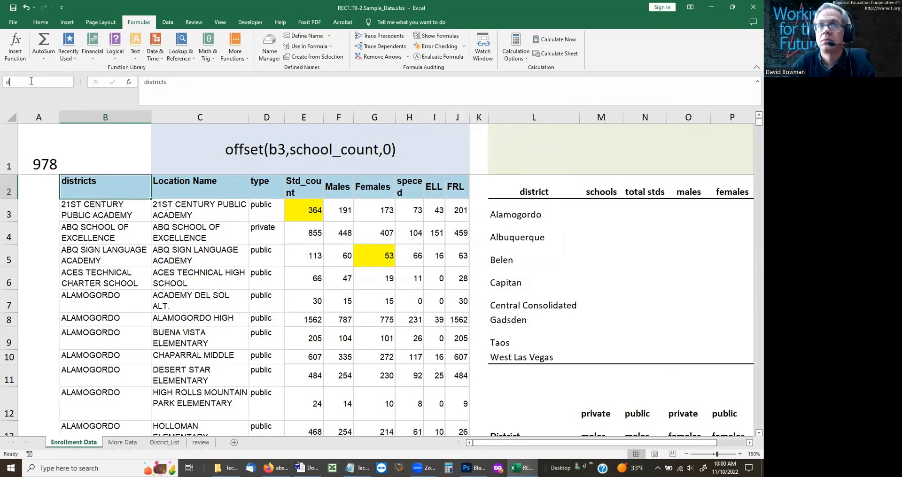
pyautogui.press('Return')
# Step: With cell B3 active, change the start of the districts reference to 'Enrollment Data'!$B$3 followed by a colon
pyautogui.press('Down')
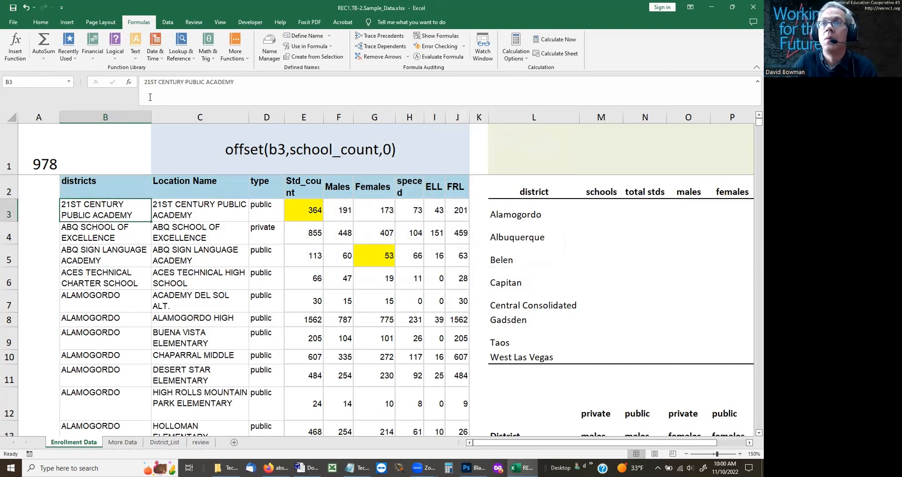
pyautogui.click(268, 53)
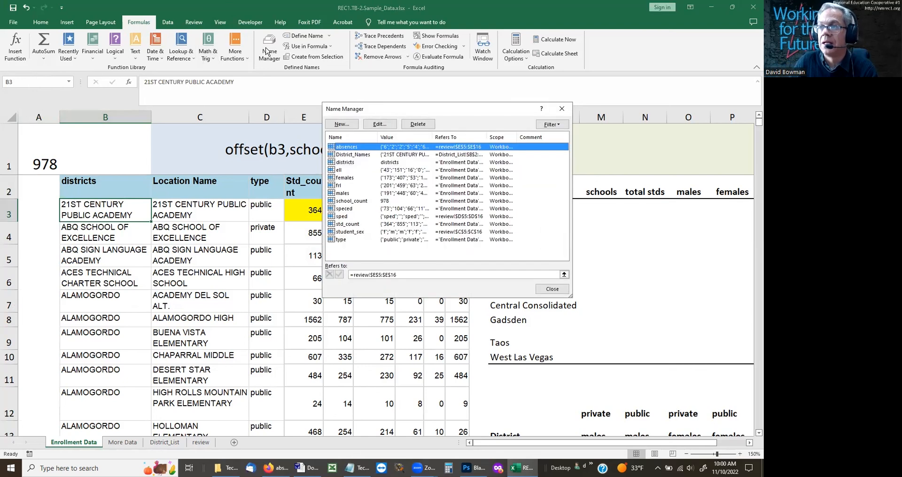
pyautogui.click(346, 164)
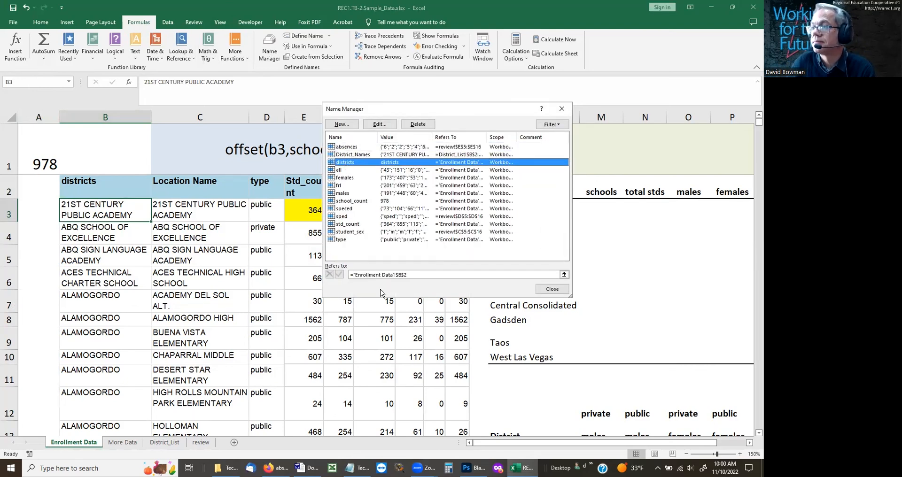
pyautogui.click(412, 274)
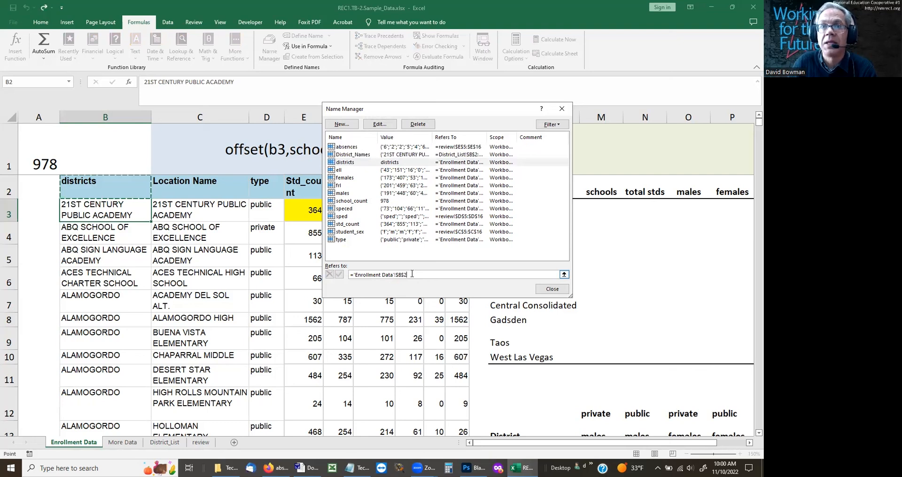
pyautogui.press('BackSpace')
pyautogui.write('3')
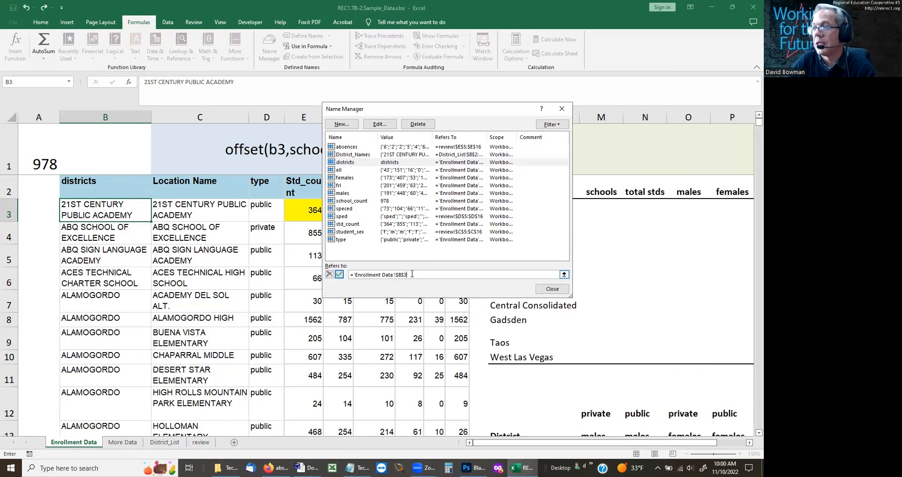
pyautogui.write(':offset')
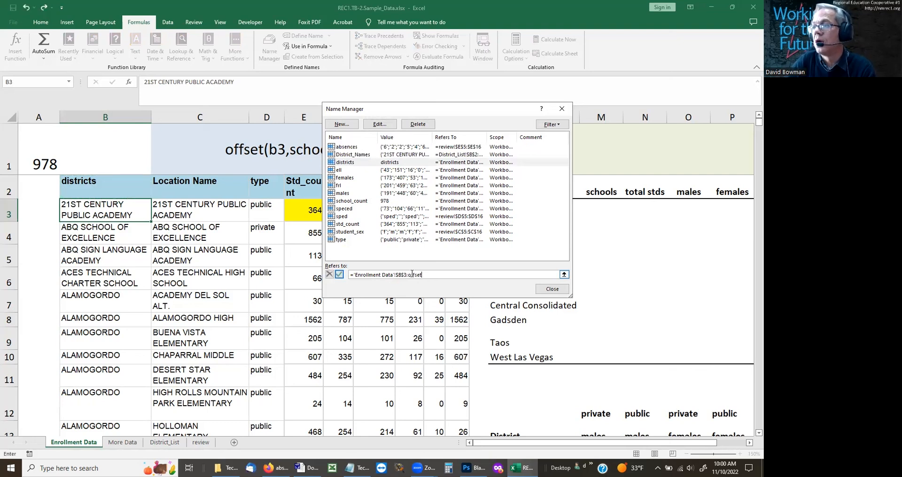
pyautogui.write('(b3')
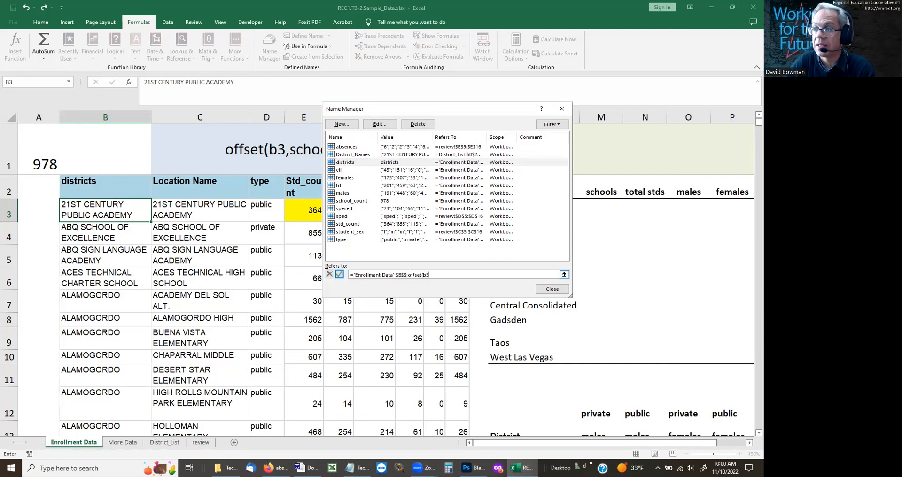
pyautogui.write(',school_copuhn')
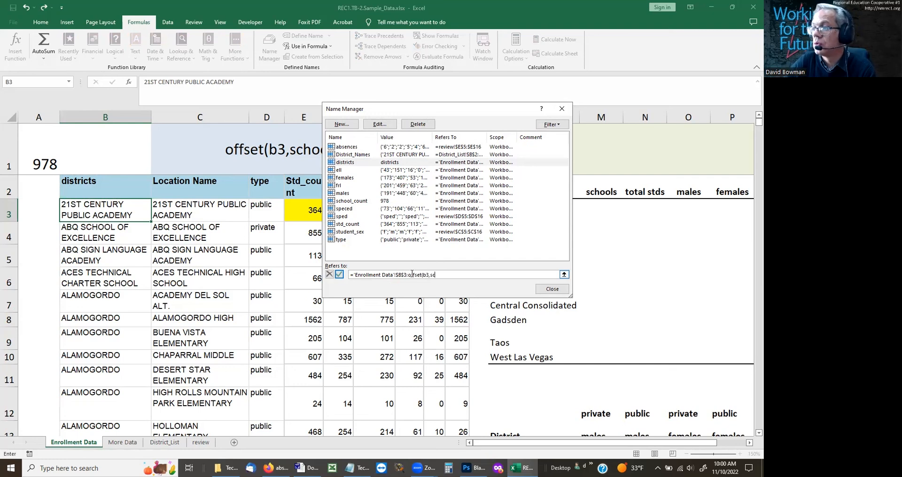
# Step: Complete the districts reference with offset(b3,school_count-1,0) as the end of the range and save the change to the name
pyautogui.press('BackSpace')
pyautogui.press('BackSpace')
pyautogui.press('BackSpace')
pyautogui.press('BackSpace')
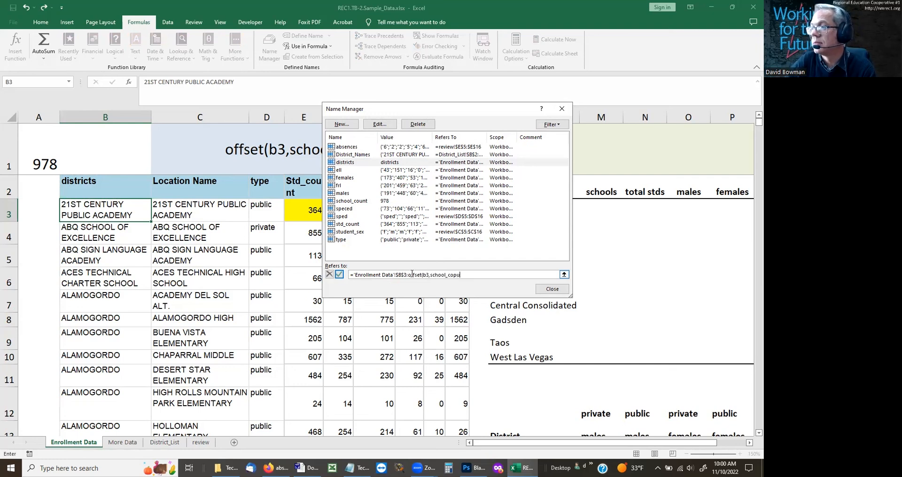
pyautogui.write('ou')
pyautogui.press('BackSpace')
pyautogui.press('BackSpace')
pyautogui.write('unt-')
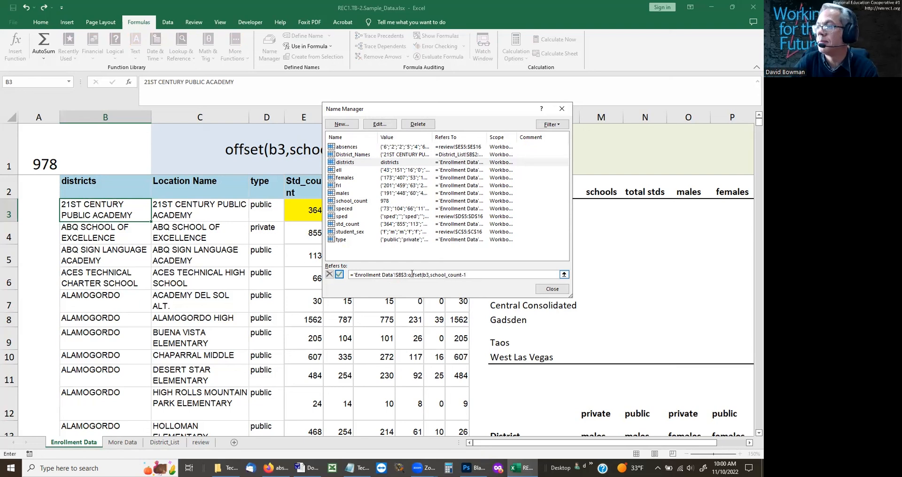
pyautogui.write('1,0')
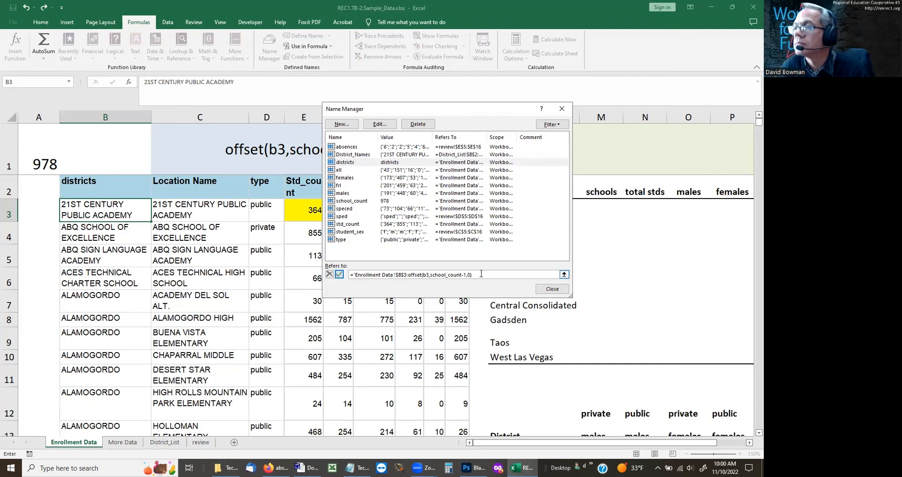
pyautogui.press('Return')
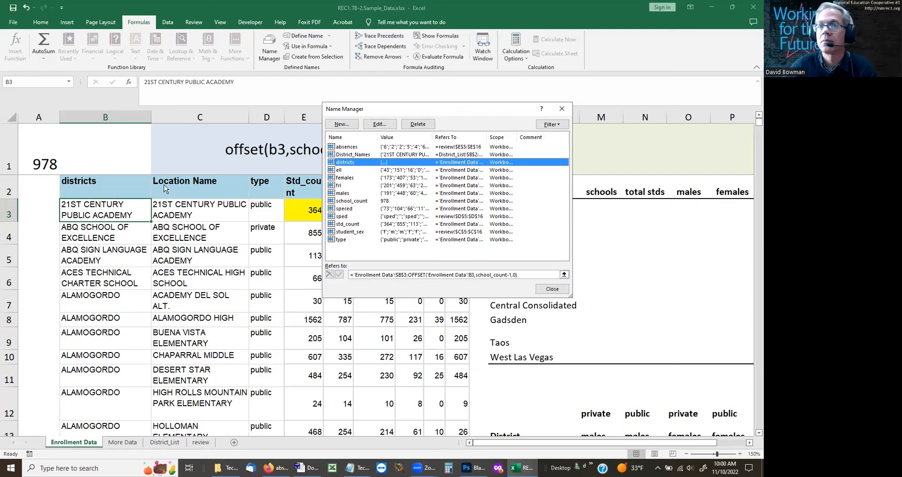
# Step: Close the Name Manager, select the districts range by its name, and examine where the selection ends at the bottom of the data
pyautogui.click(552, 289)
pyautogui.click(33, 85)
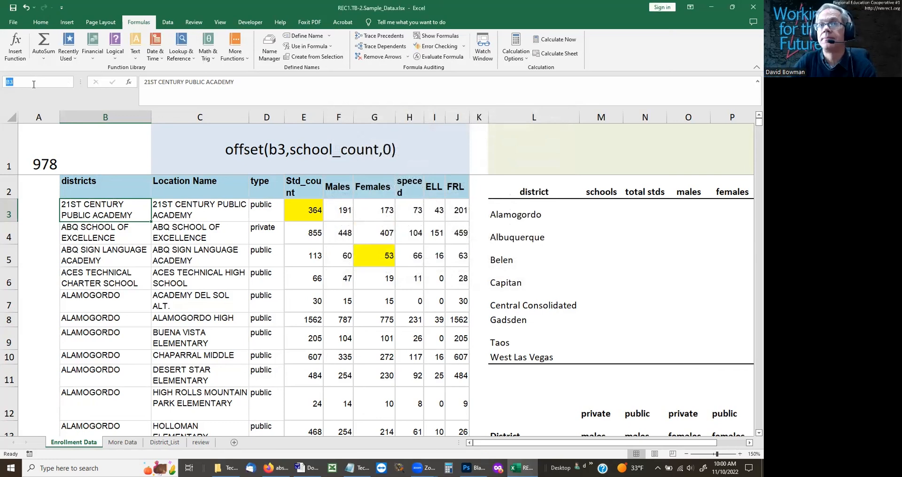
pyautogui.write('districts')
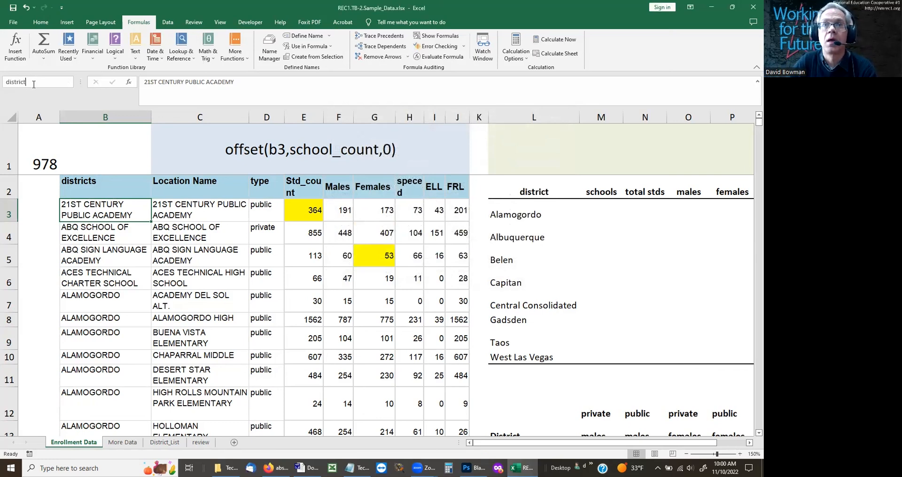
pyautogui.press('Return')
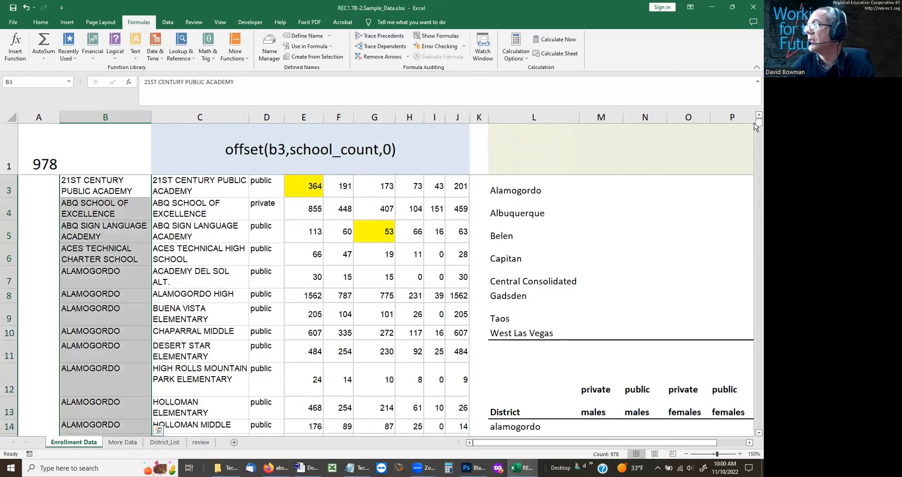
pyautogui.moveTo(755, 124); pyautogui.dragTo(756, 443)
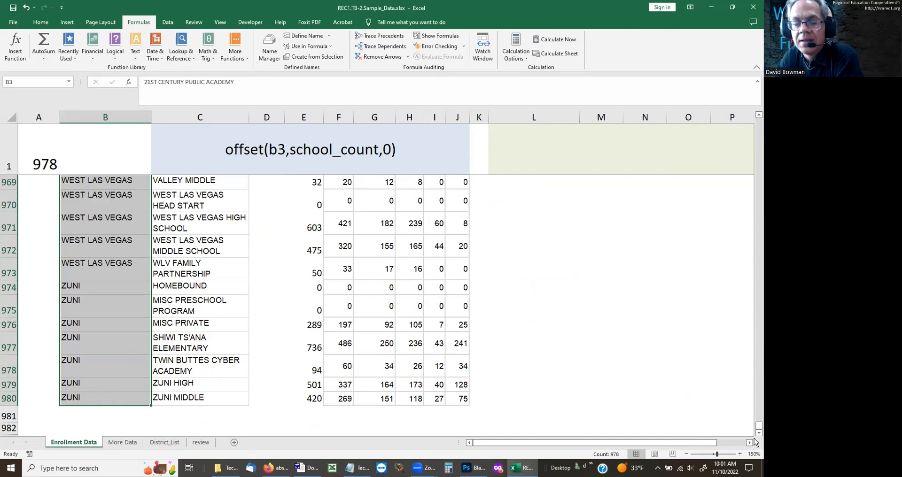